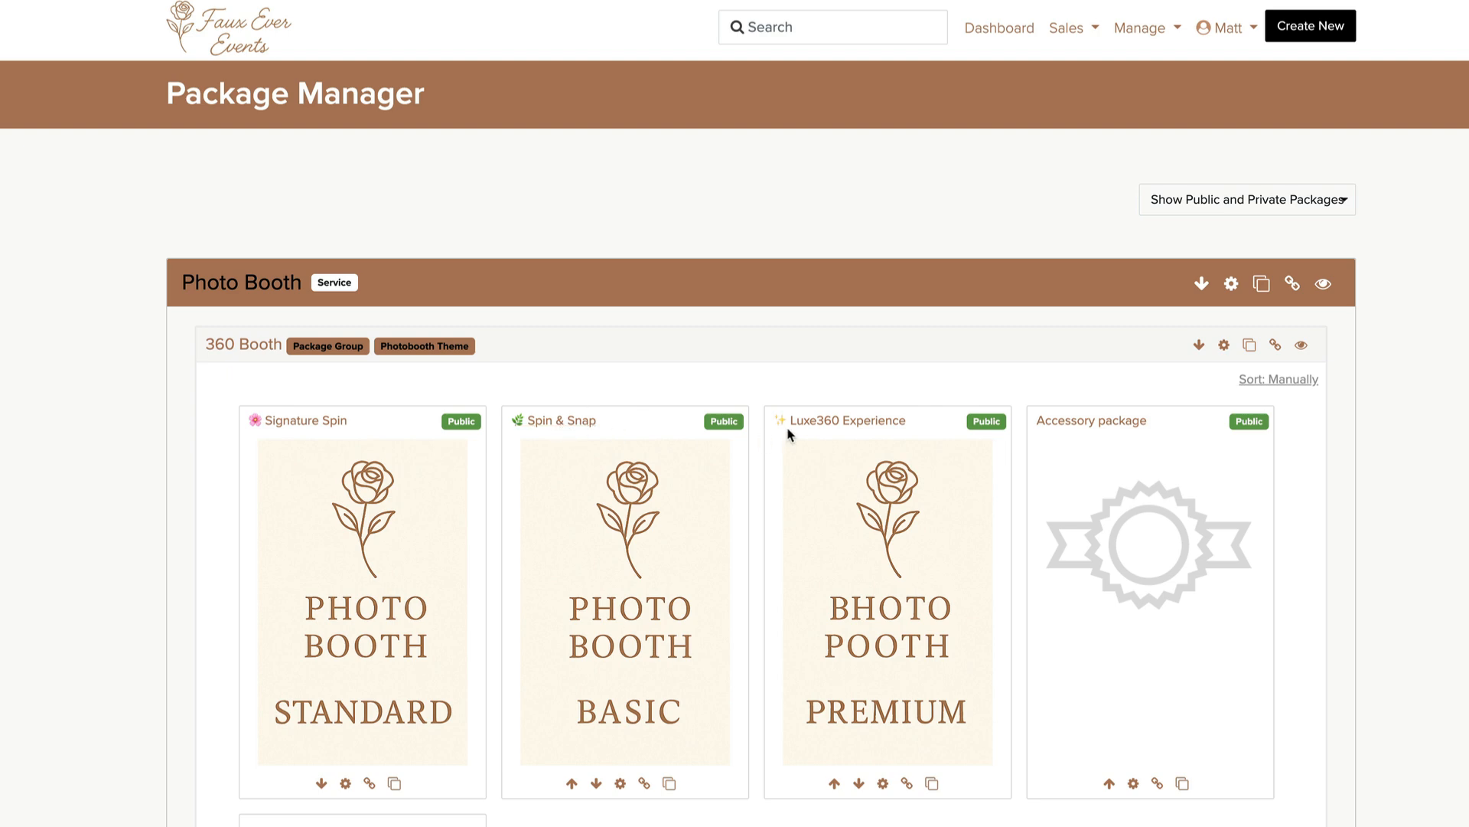
View the list of add-ons, followed by the list of backdrops
left_click(1146, 28)
left_click(1159, 98)
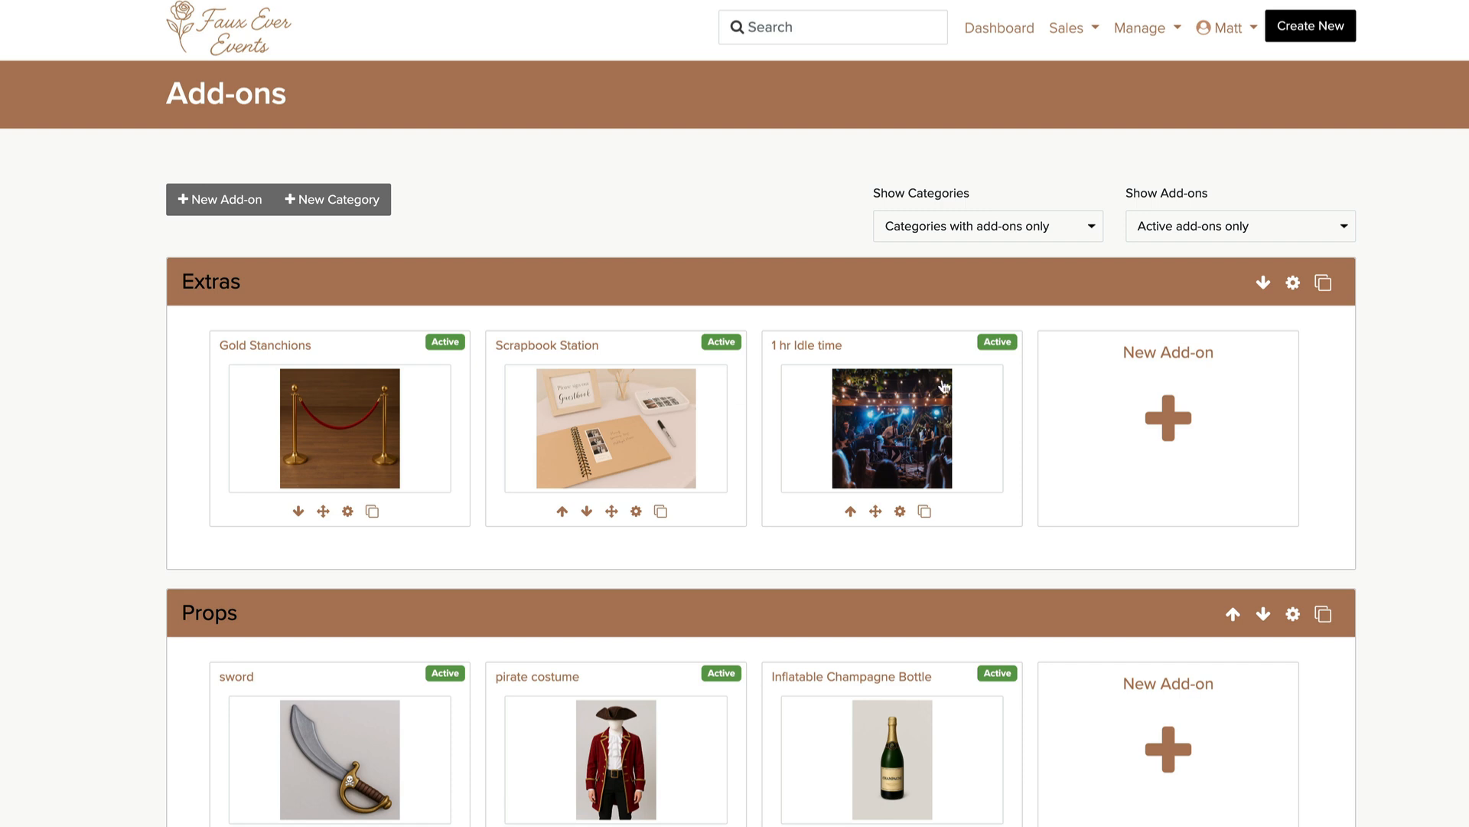
left_click(1140, 36)
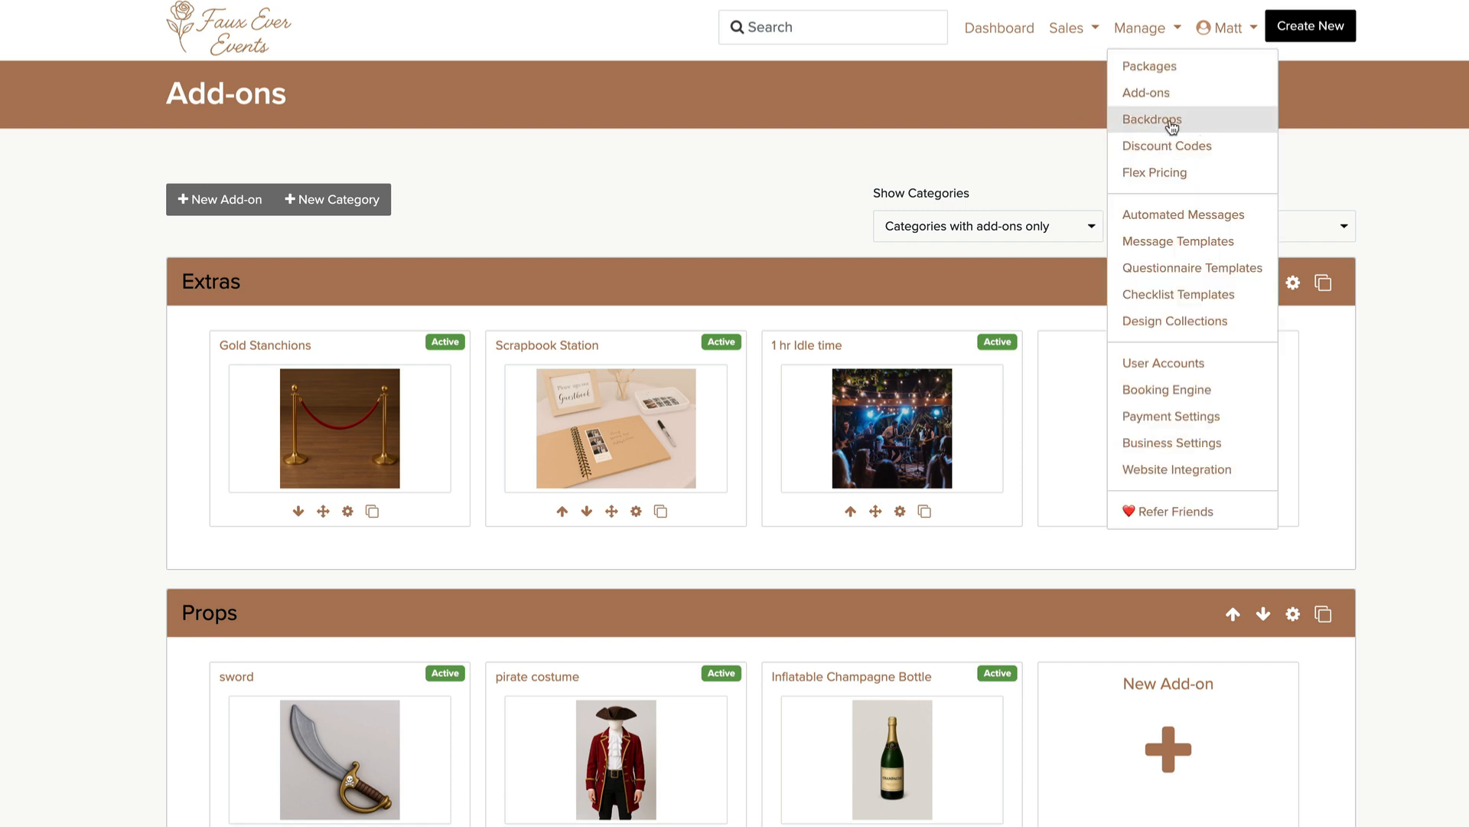
left_click(1172, 127)
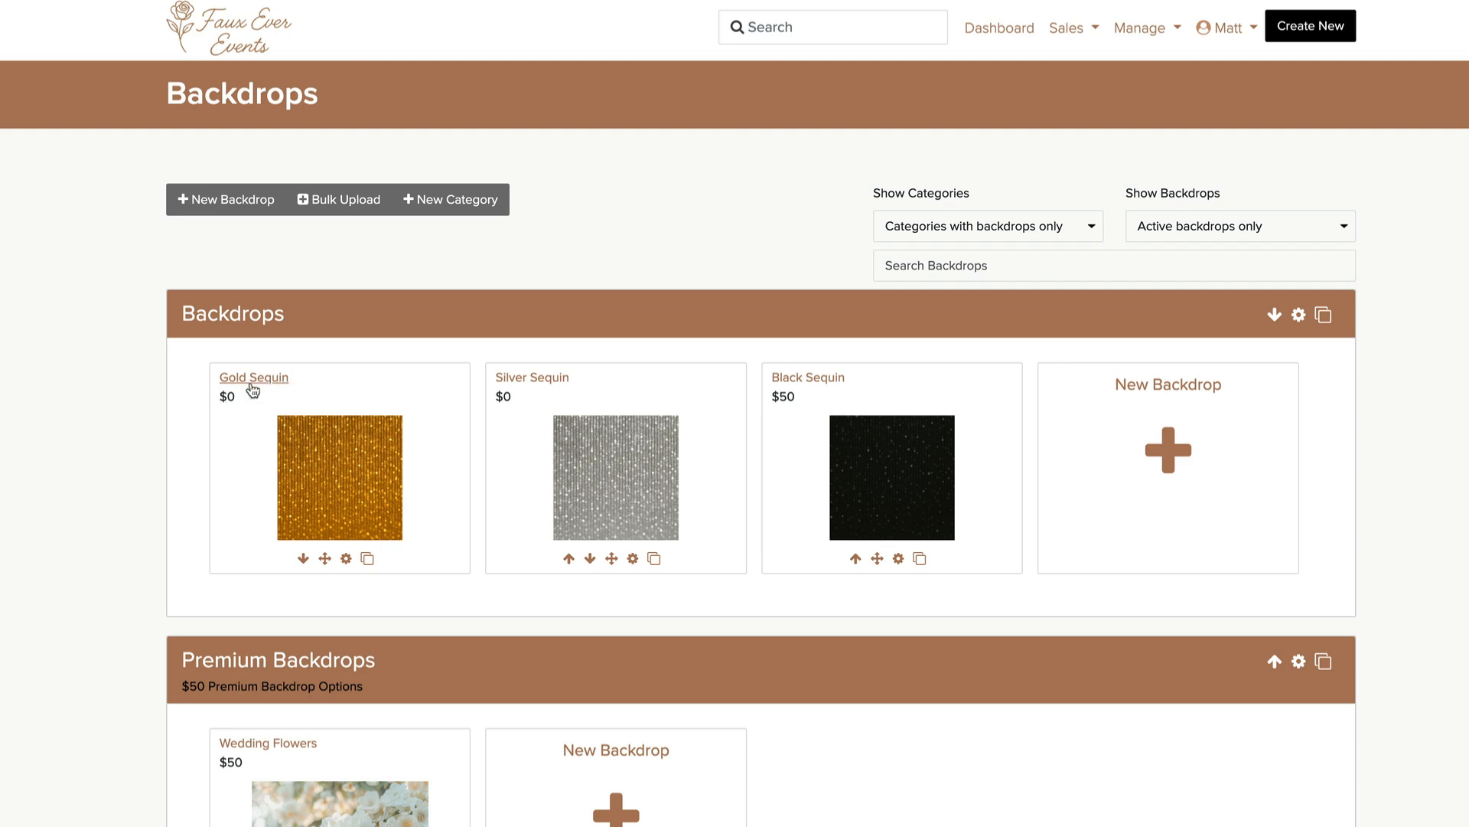
Create a new extra category named "Props" in the Booking Engine settings
left_click(1146, 25)
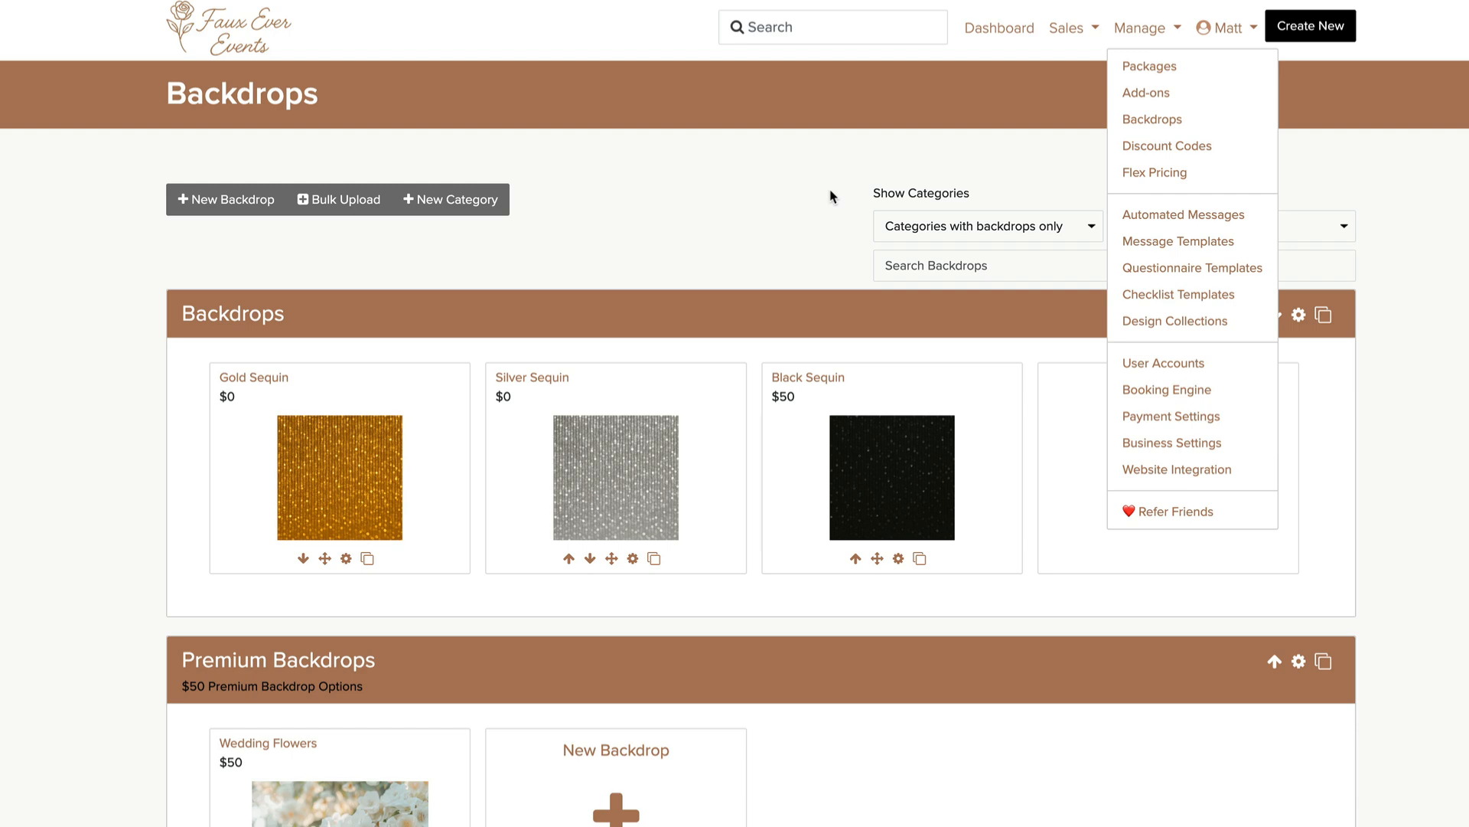
left_click(1131, 28)
left_click(1134, 29)
left_click(1229, 392)
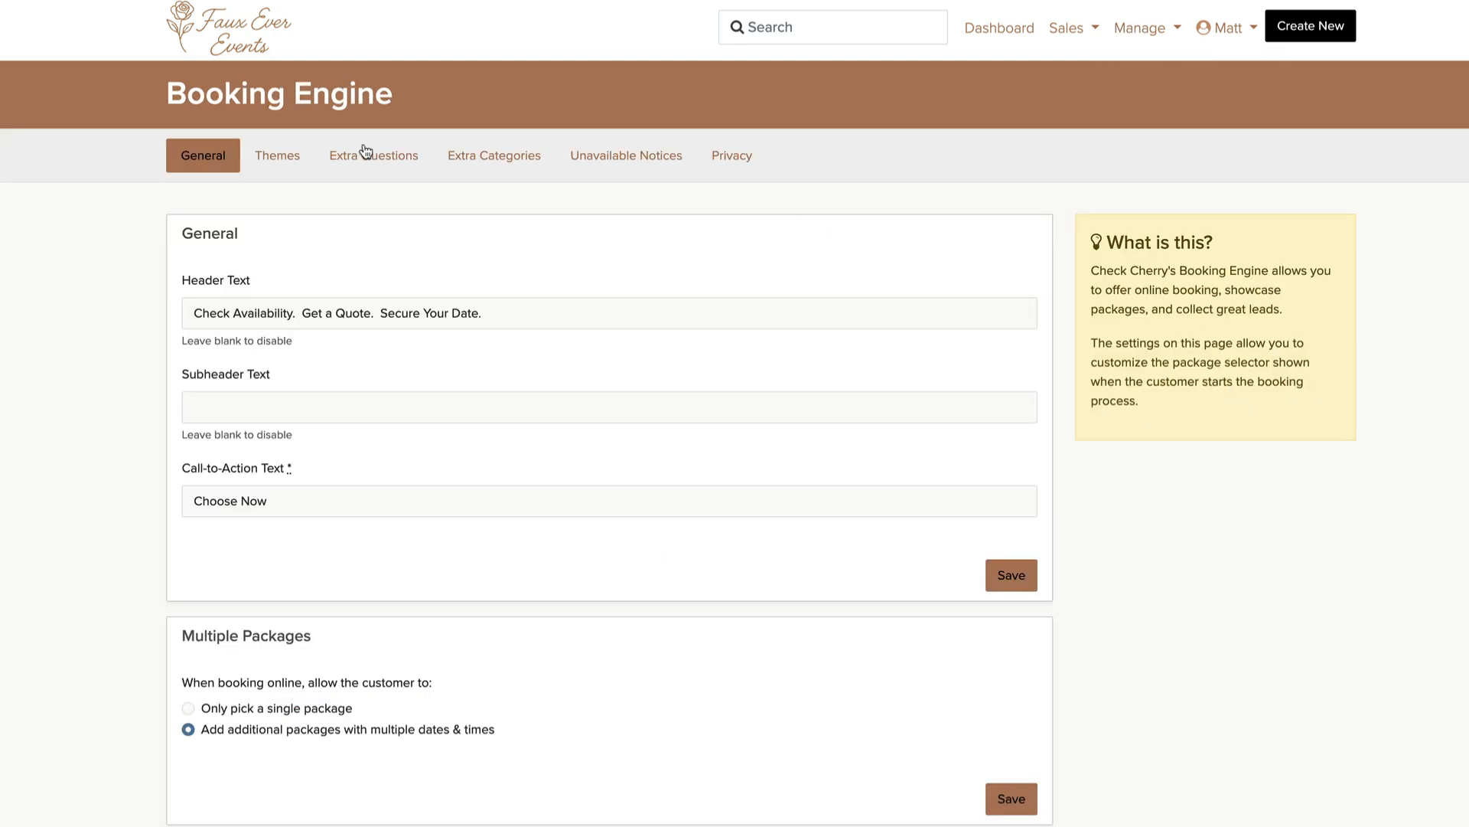
left_click(490, 162)
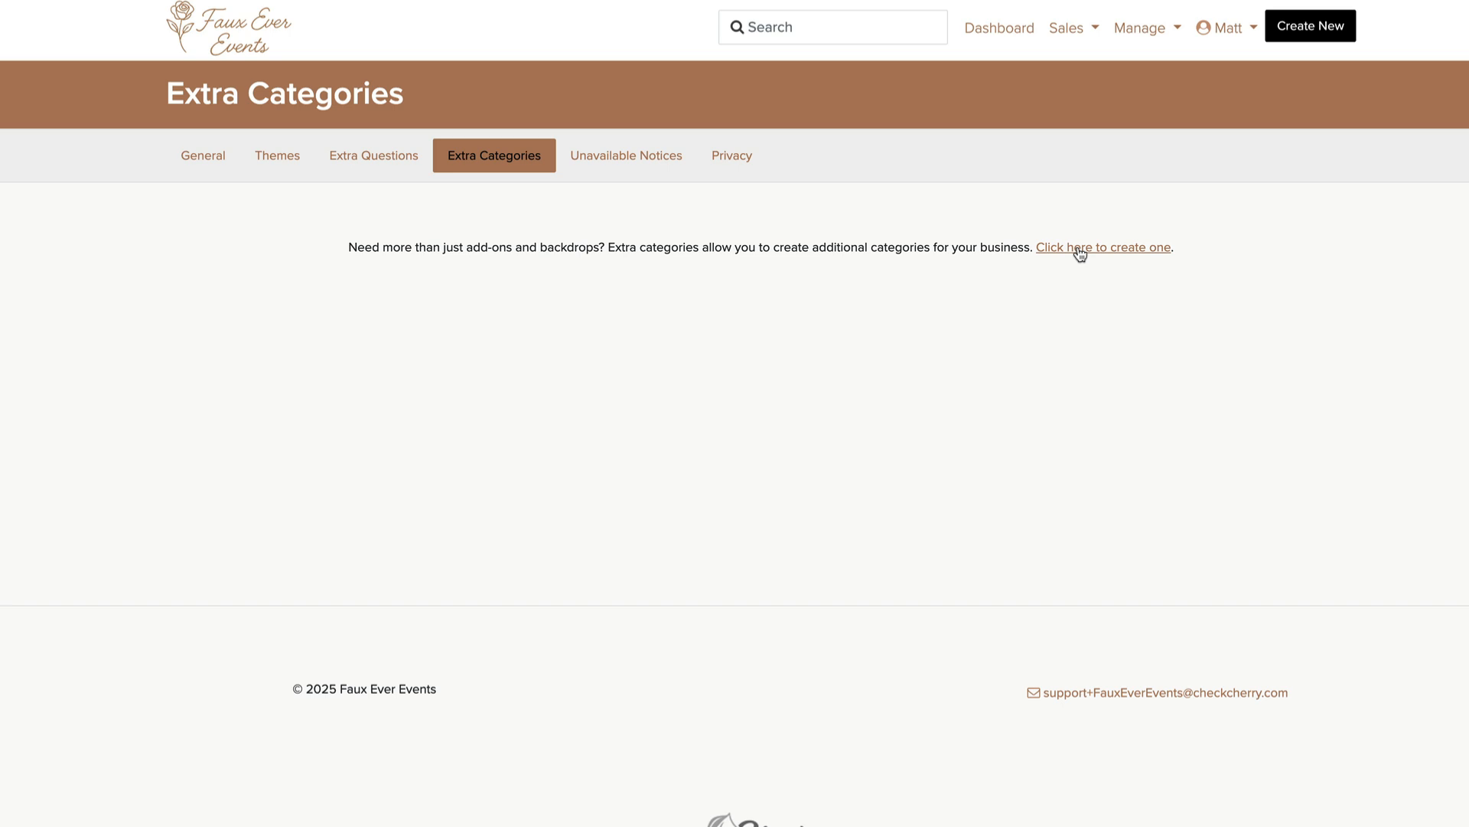
left_click(1079, 253)
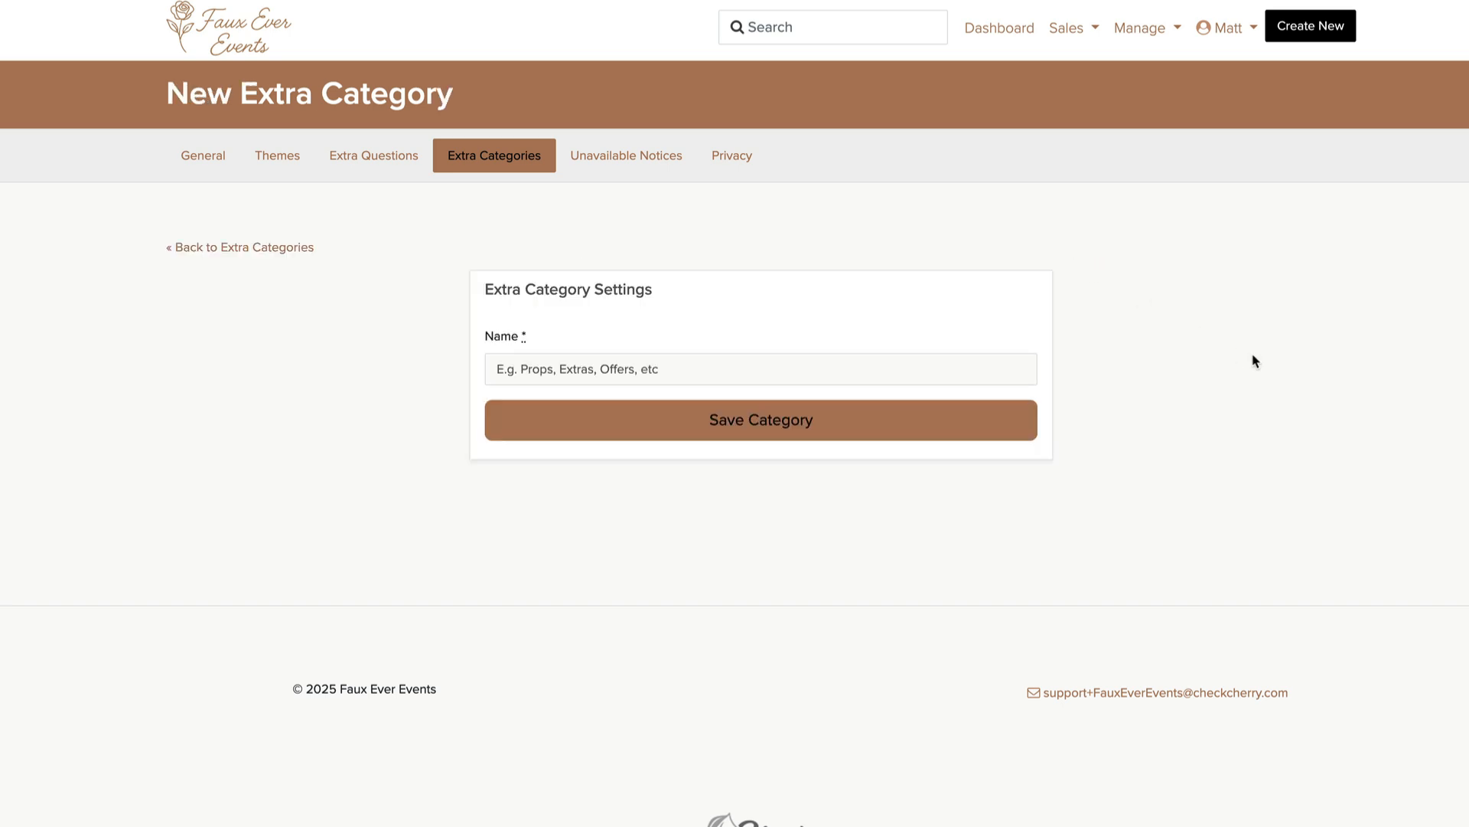
left_click(790, 361)
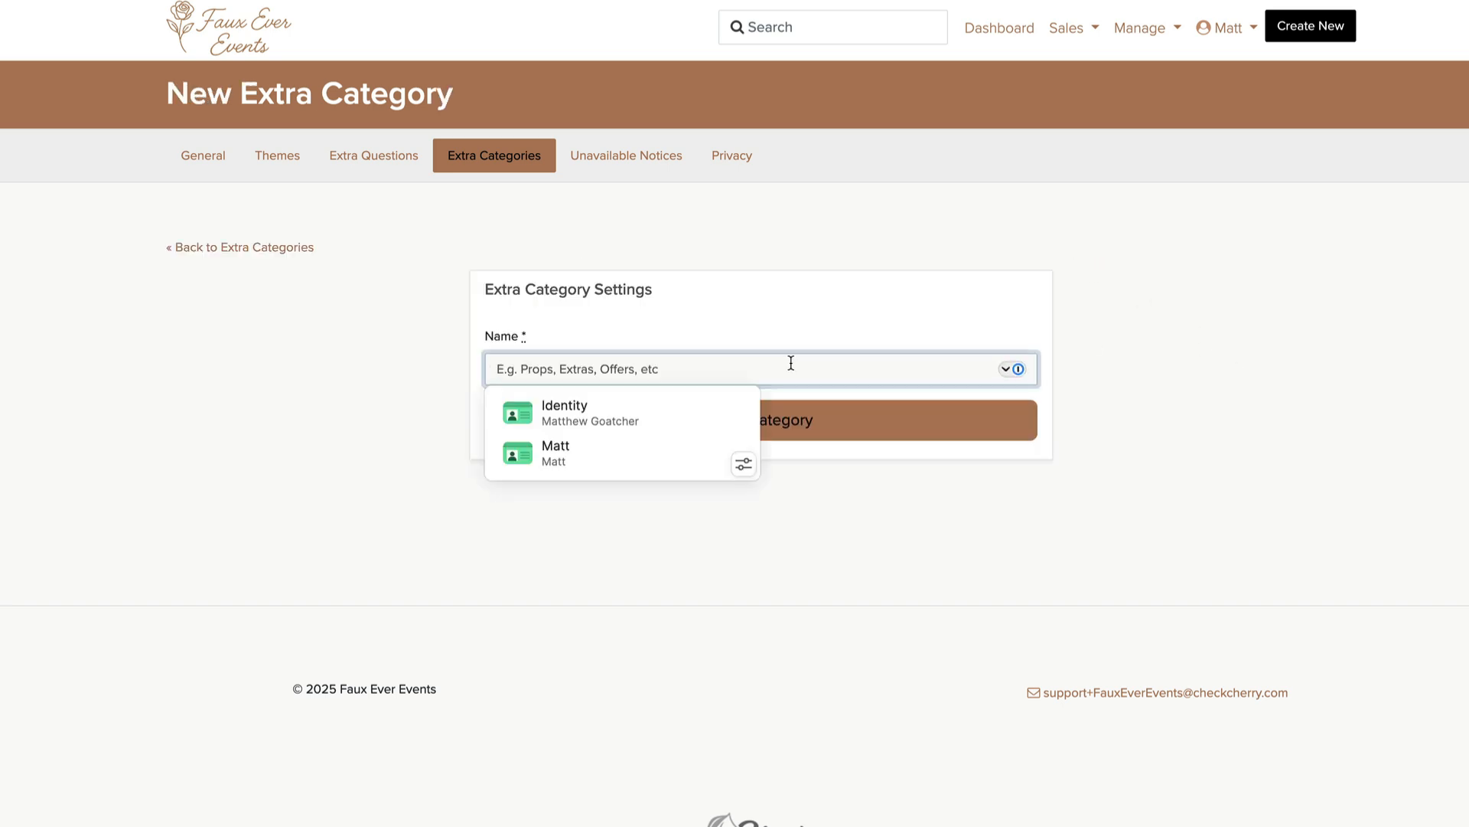
type("Props")
left_click(814, 442)
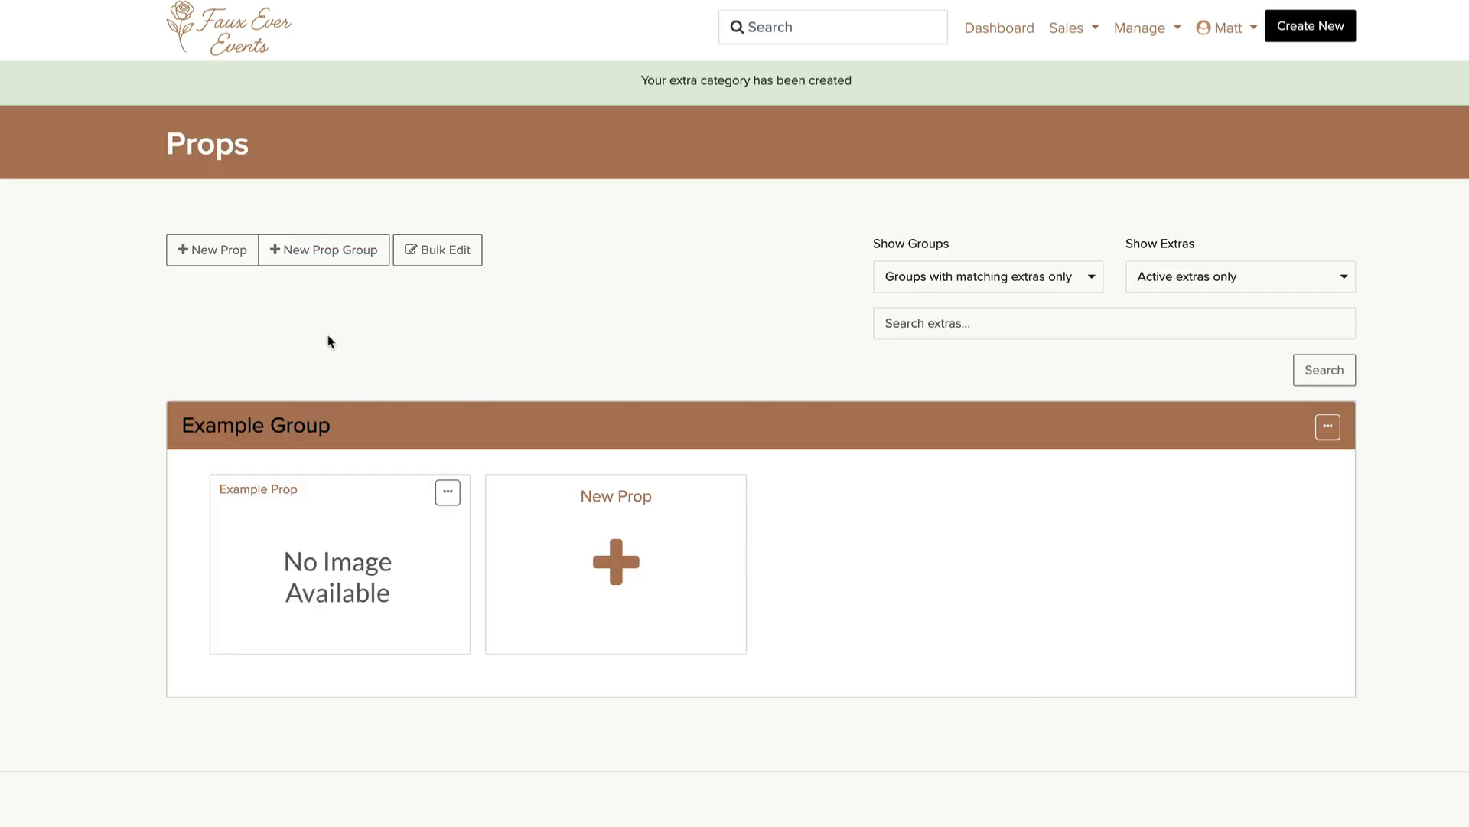
Rename the example group on the Props page as "Standard Props" and save it
left_click(1116, 40)
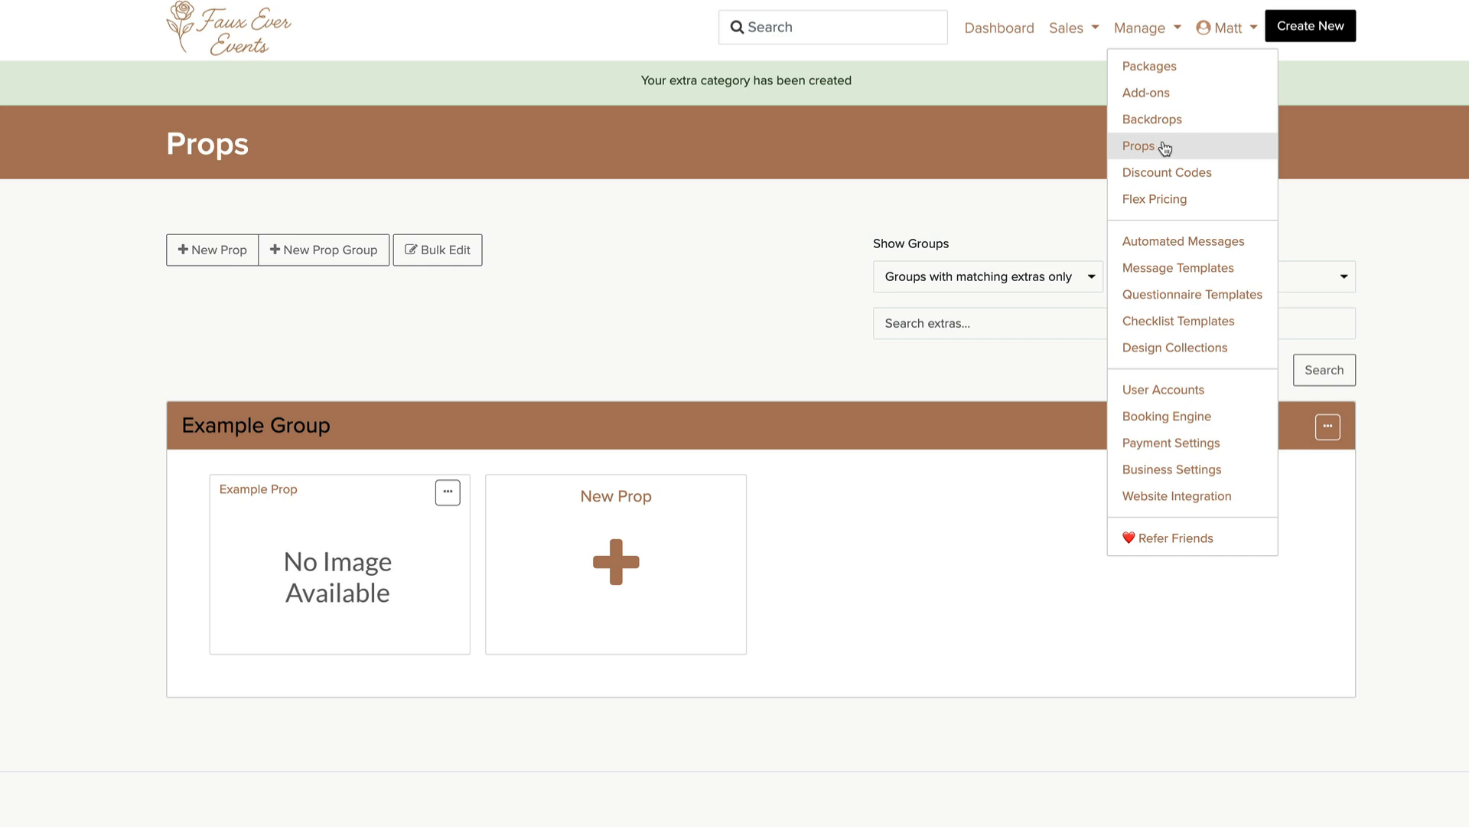
left_click(292, 398)
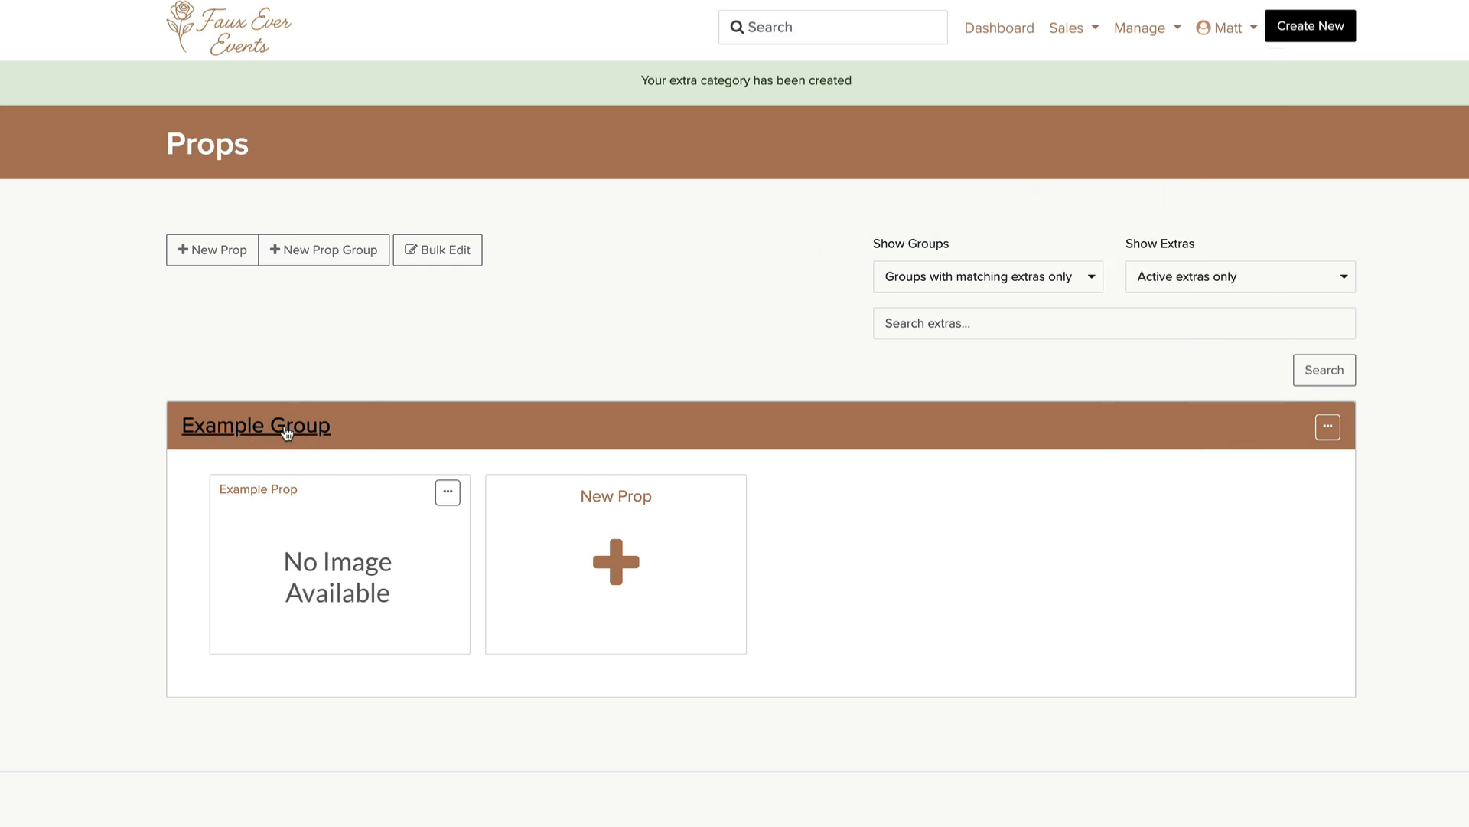
left_click(487, 399)
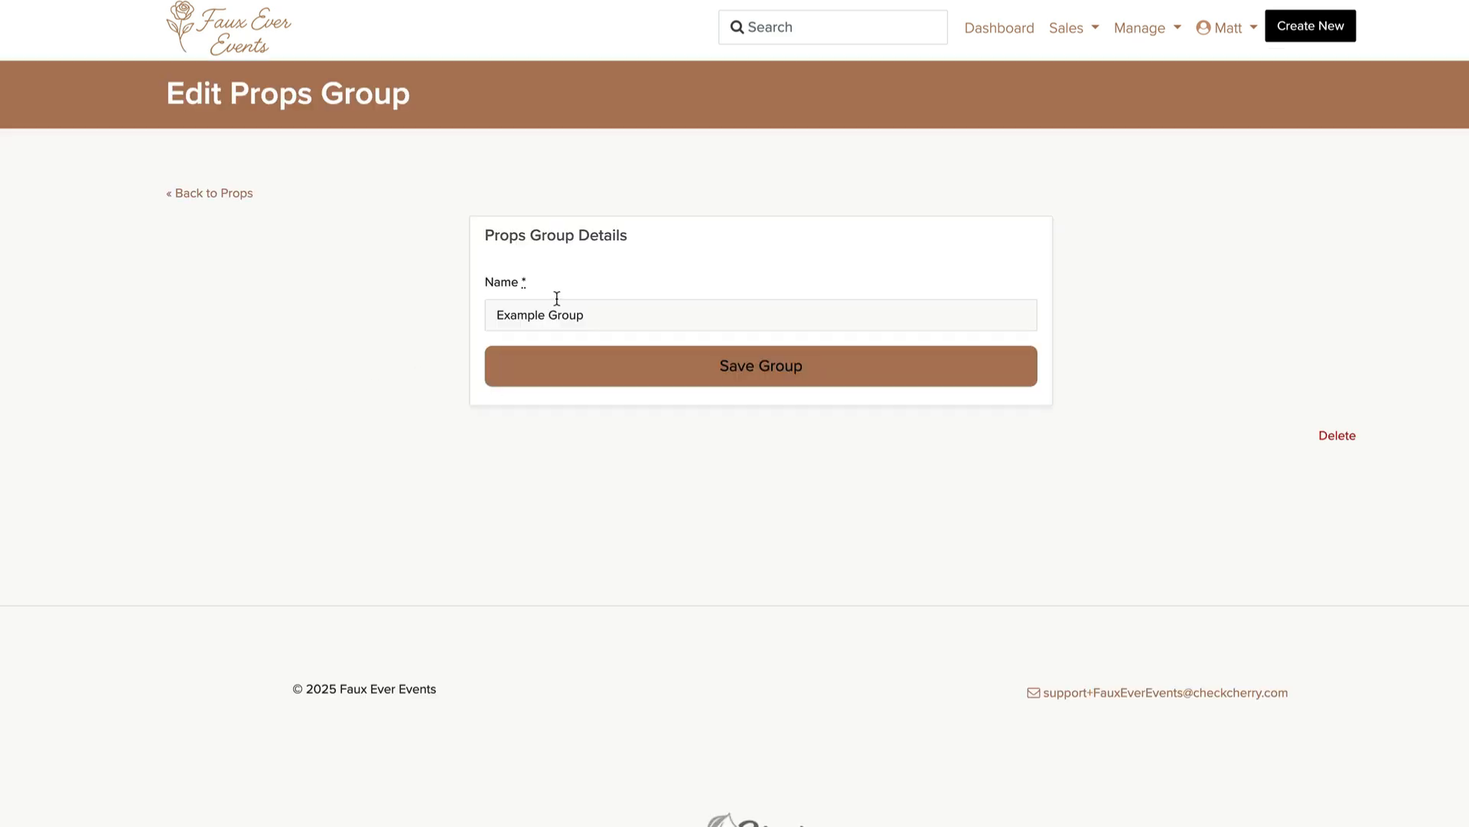
left_click_drag(670, 308, 482, 296)
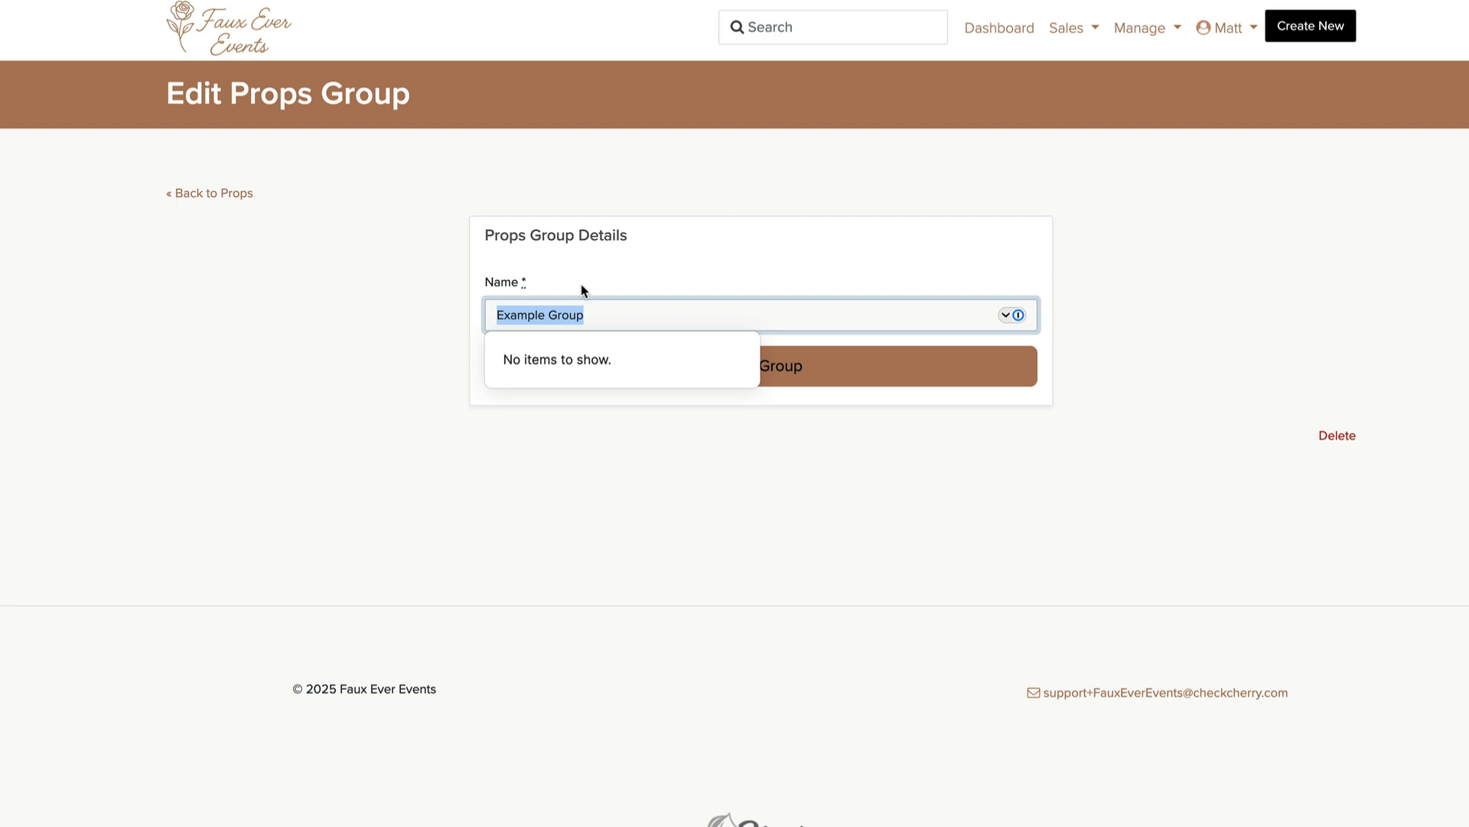
type("Pro")
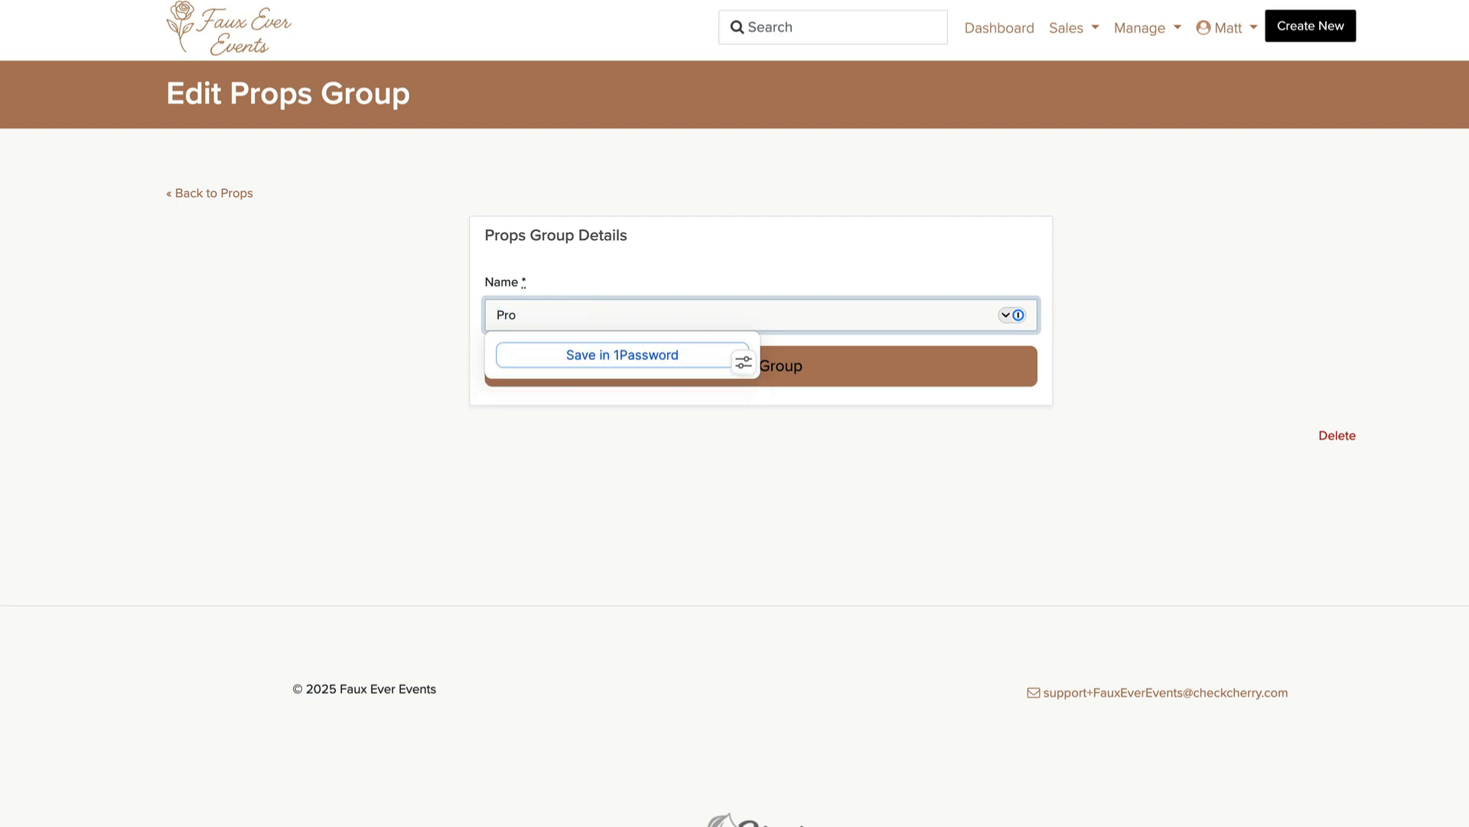
type("pstandard Props")
left_click(599, 382)
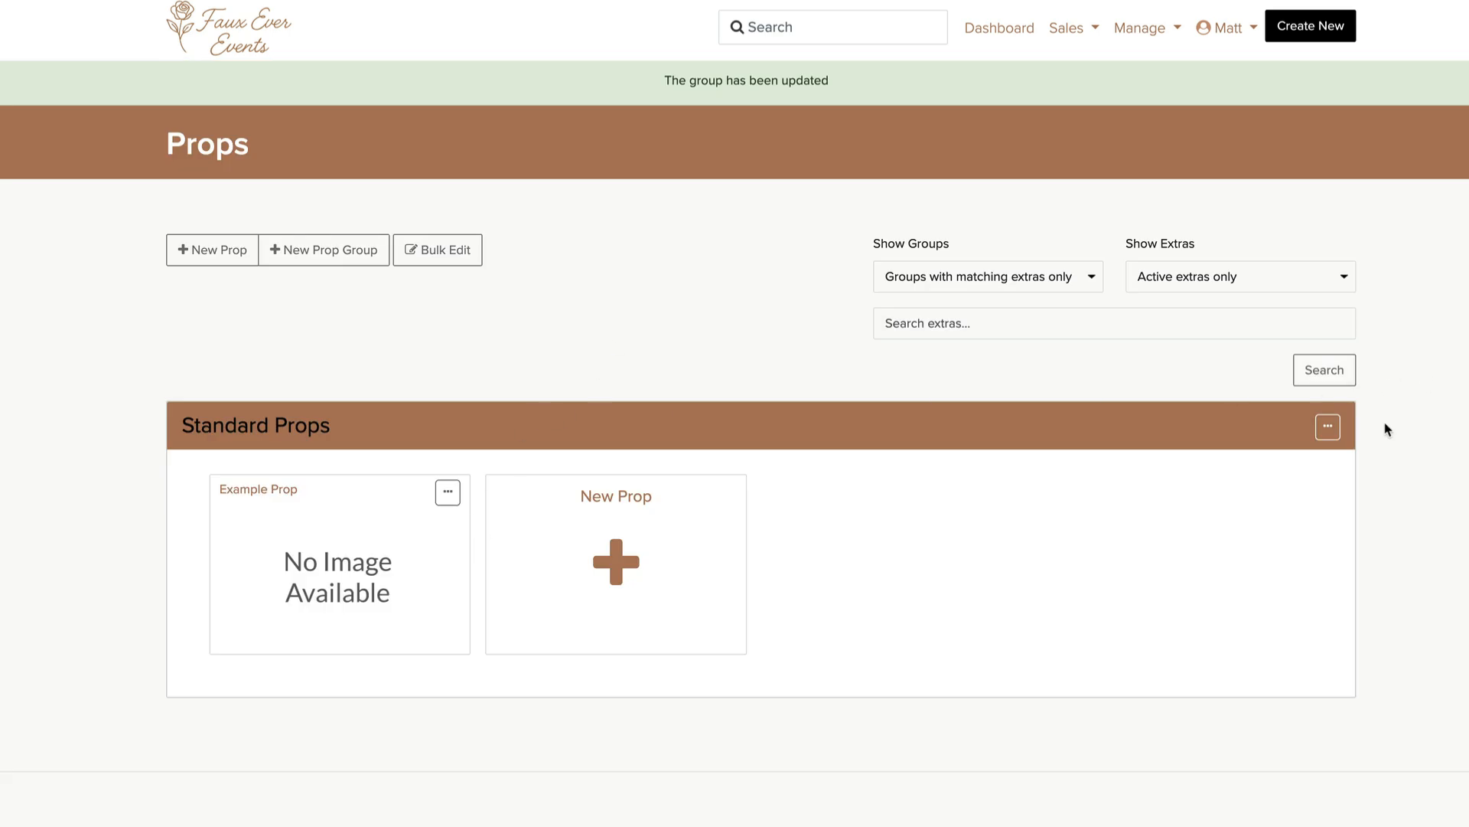
left_click(1329, 428)
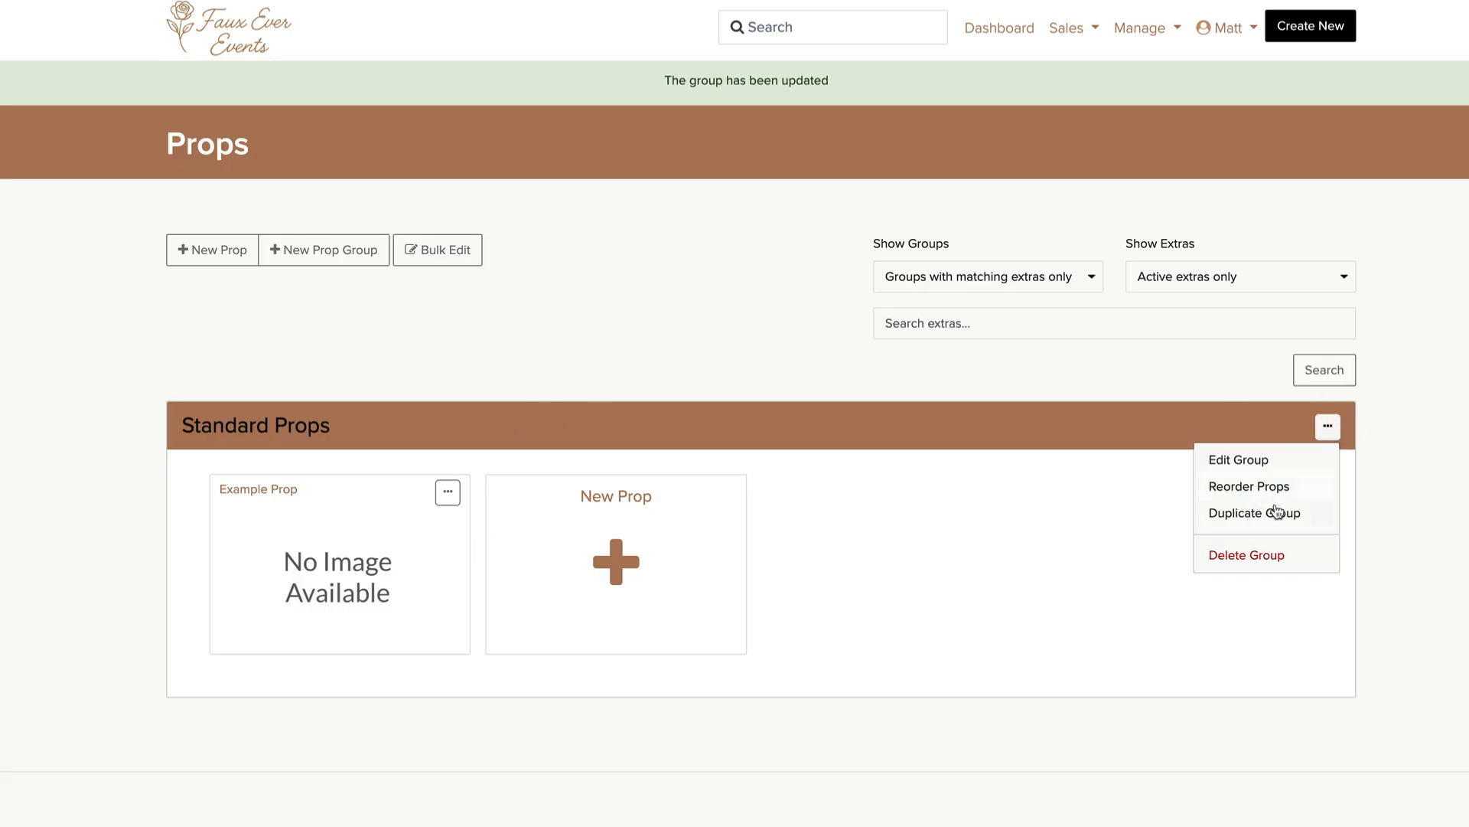
left_click(1023, 526)
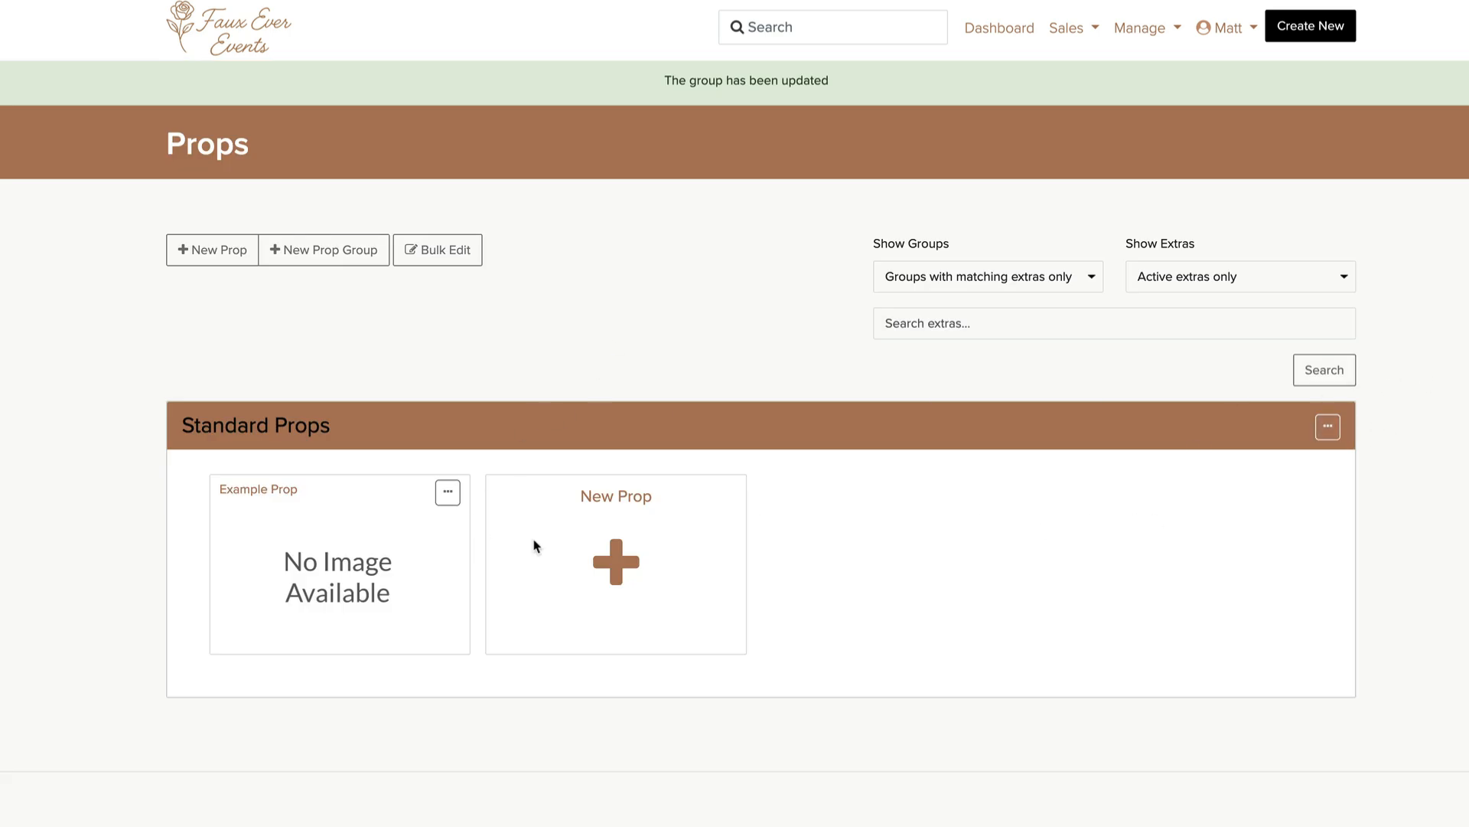
Open the example prop in the Standard Props group for editing and name it "Prop Set #1"
left_click(262, 494)
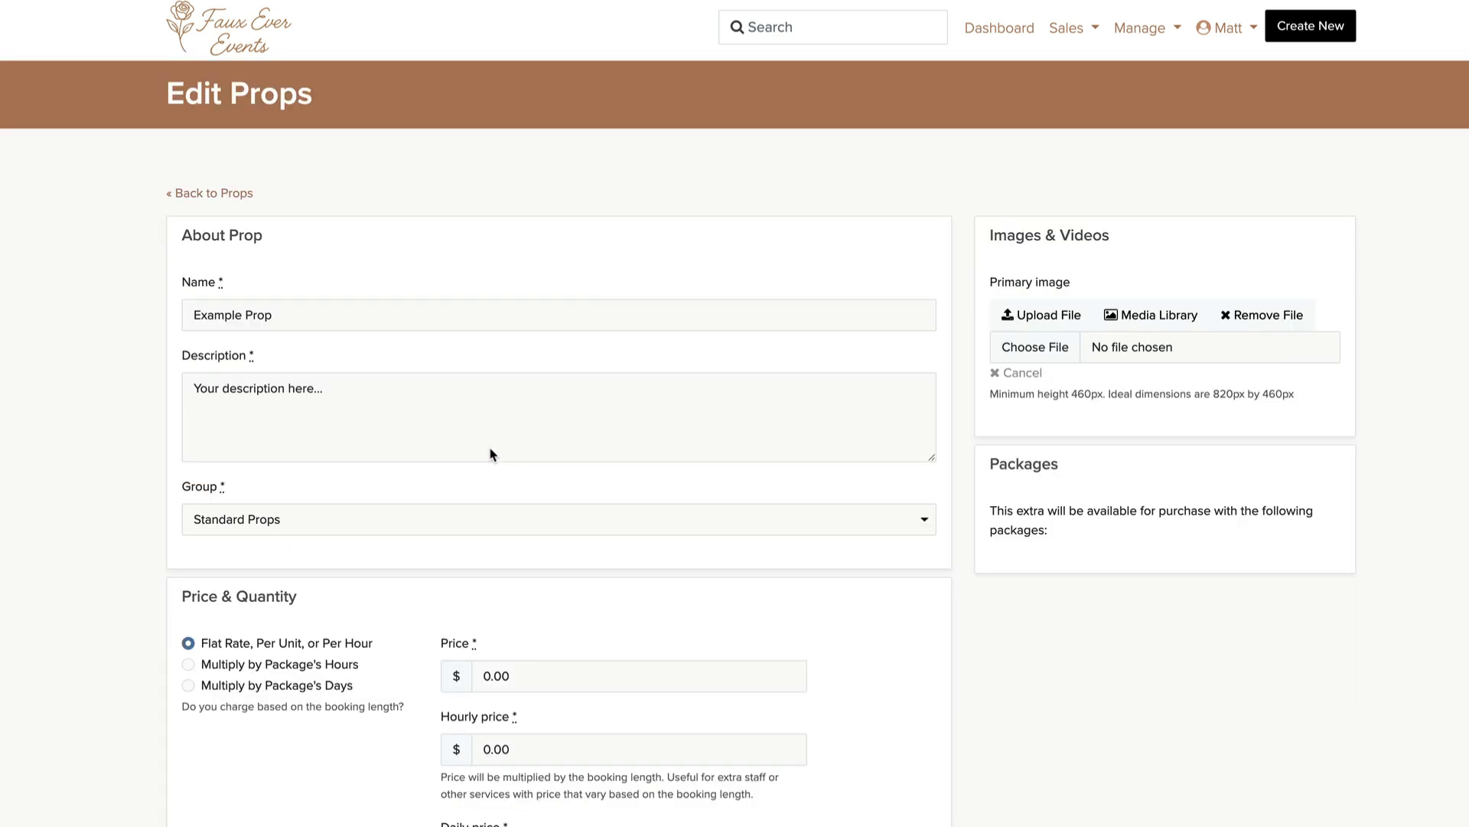
triple_click(385, 323)
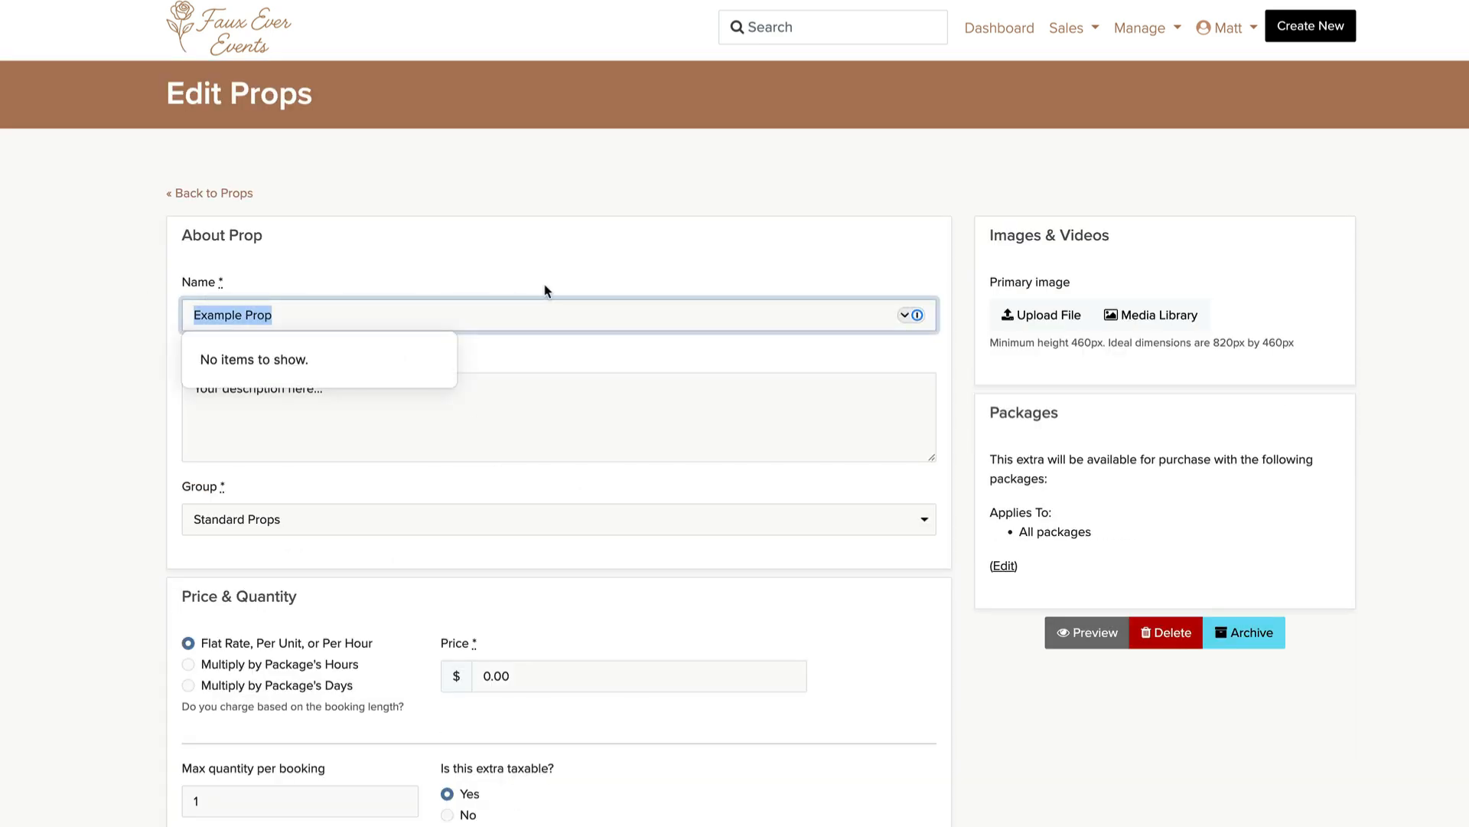
type("Prop Set #1")
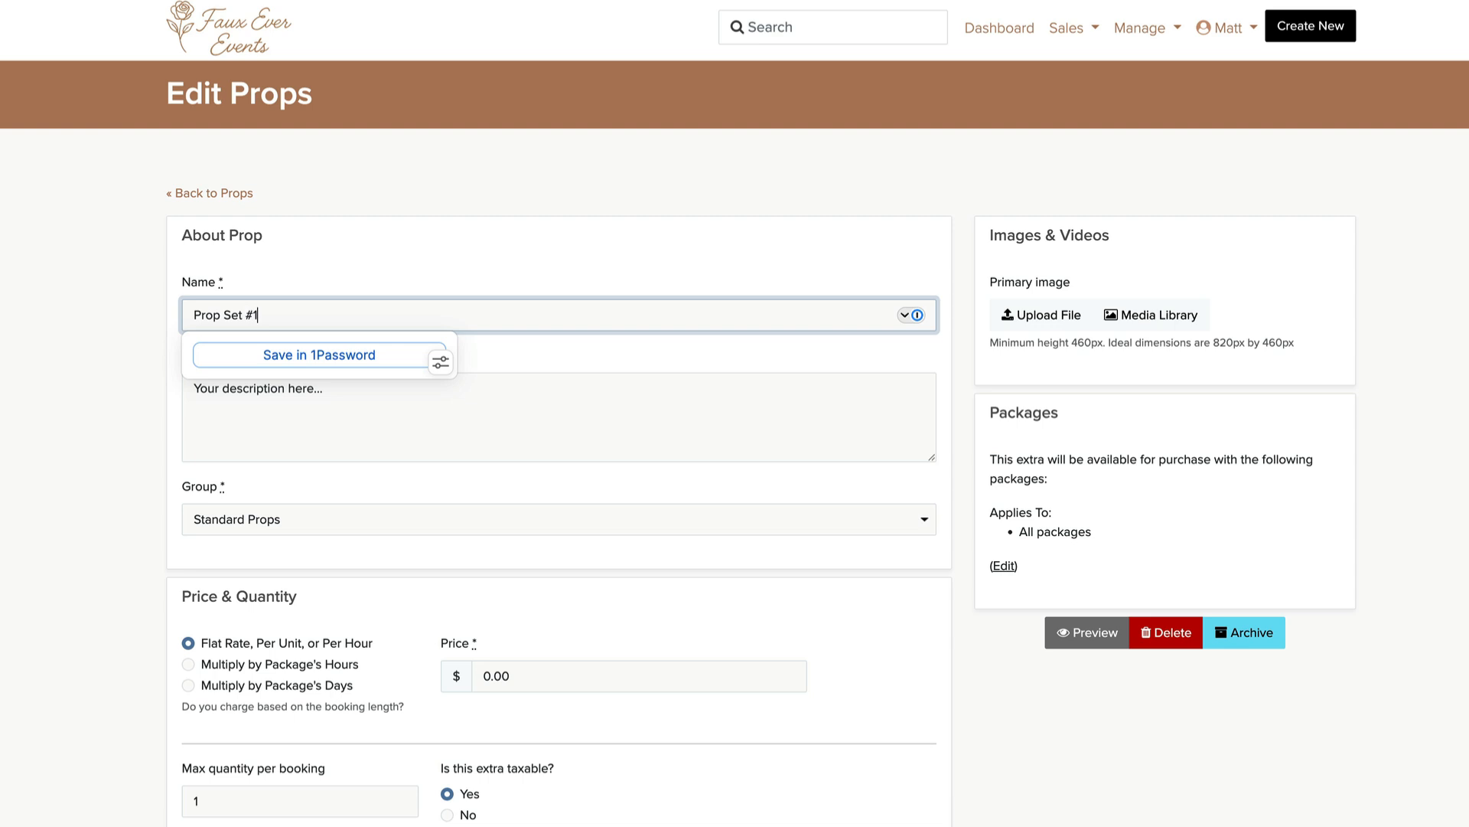
left_click(725, 410)
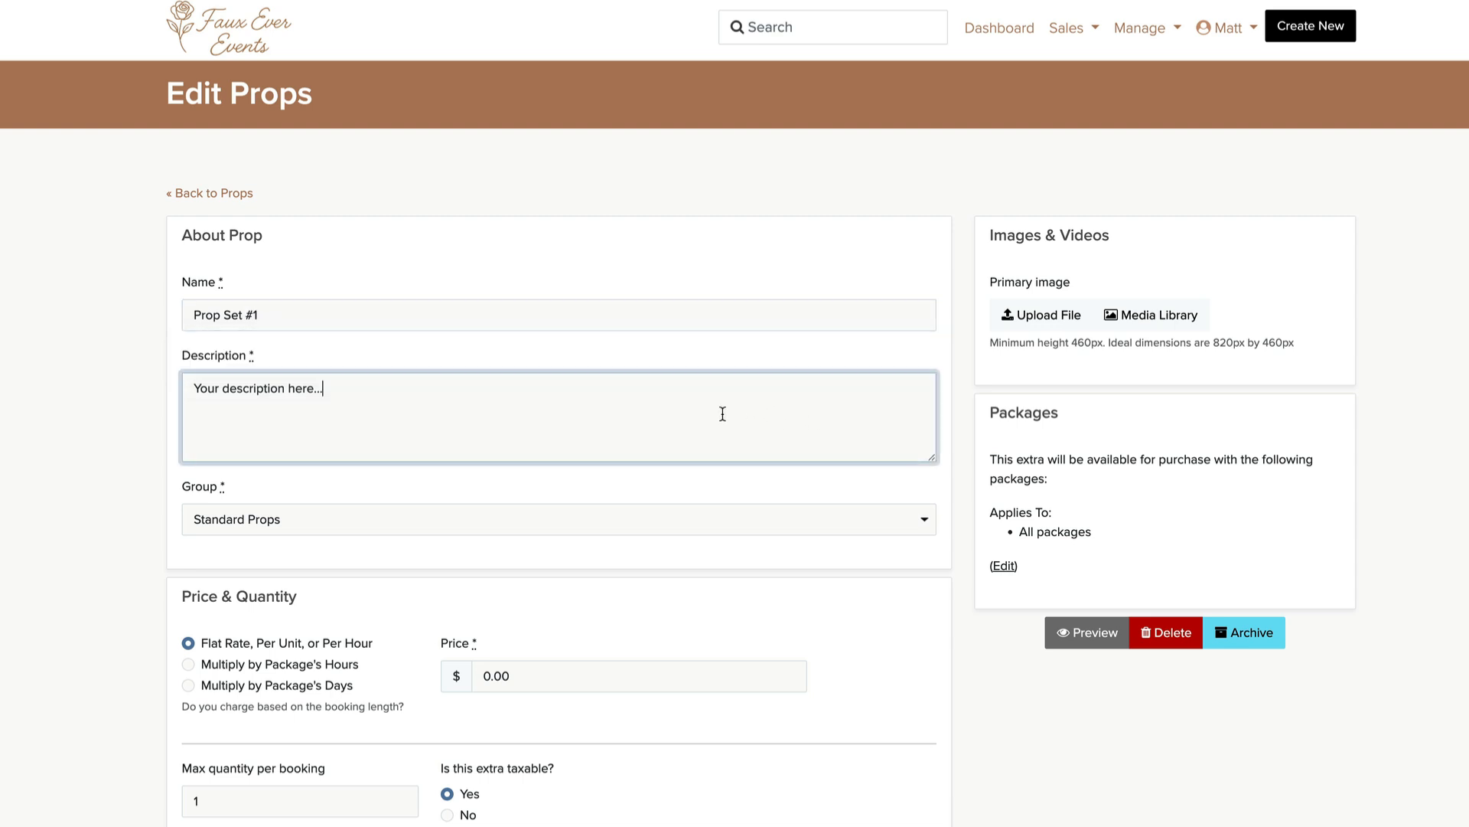
left_click_drag(725, 410, 418, 393)
left_click(388, 395)
Examine the prop's price, maximum quantity, tax, and advanced settings
scroll(535, 651, "down", 1)
left_click(678, 642)
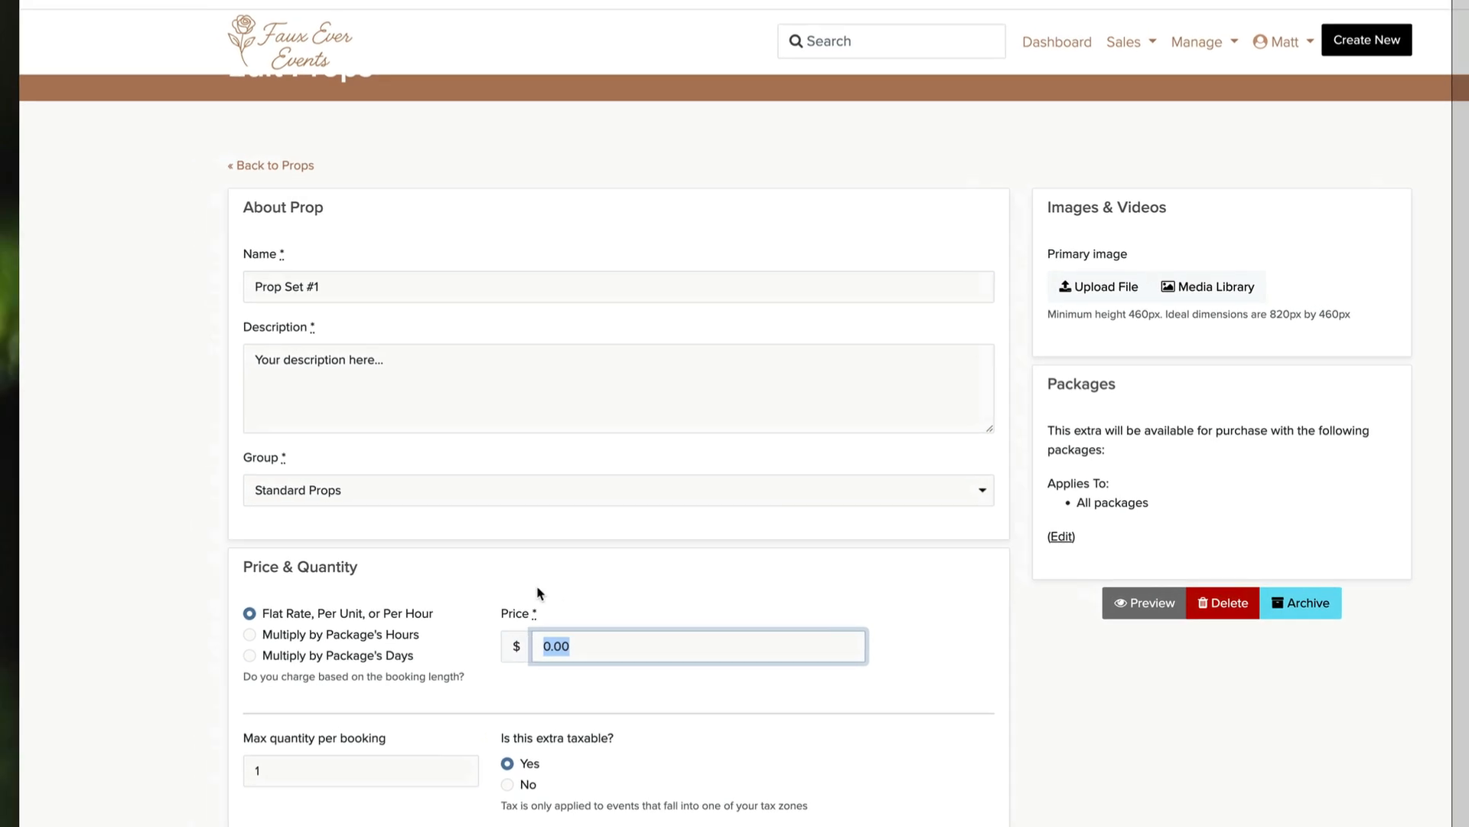
scroll(535, 605, "down", 3)
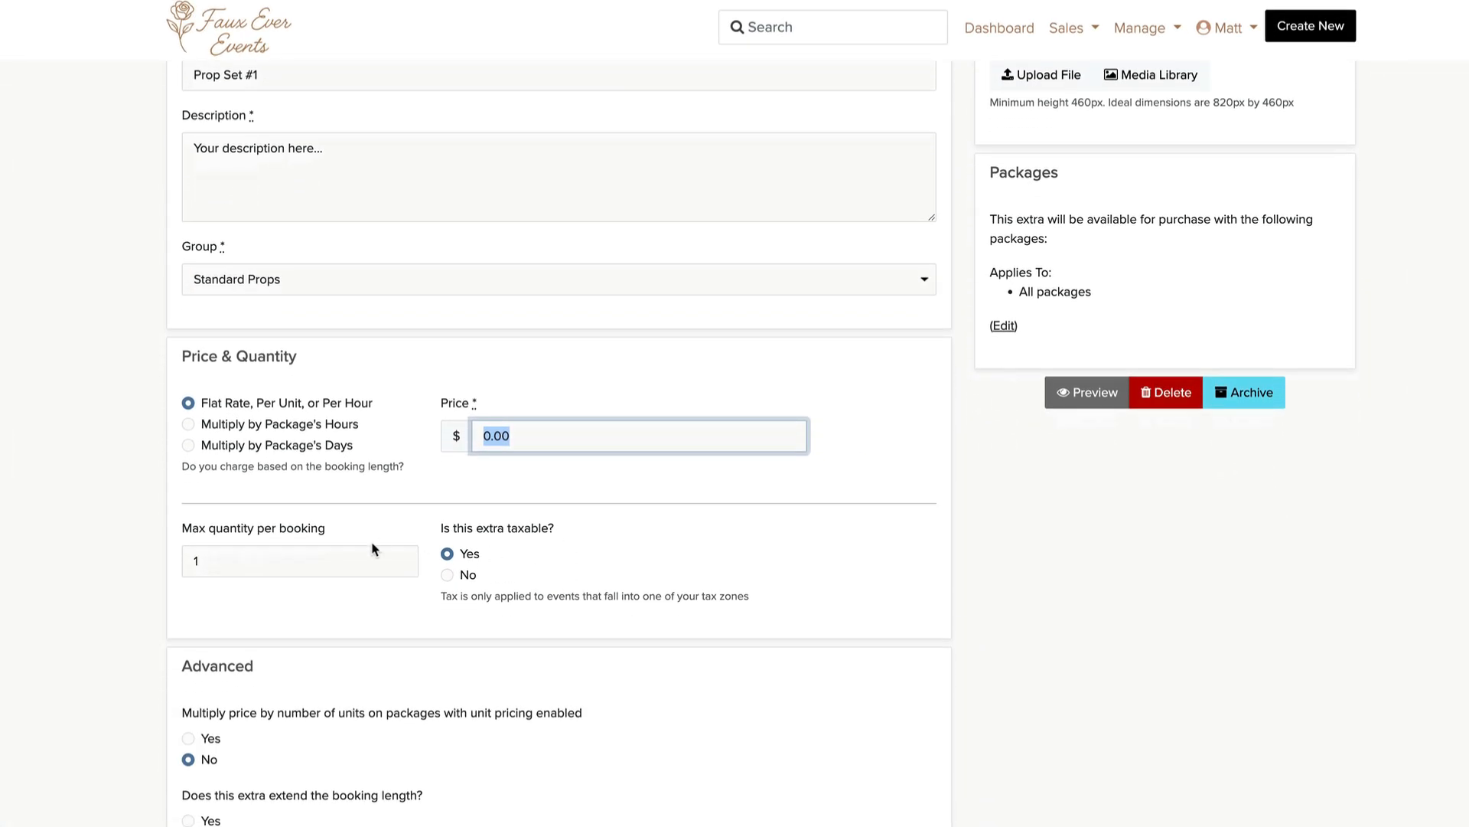
scroll(374, 549, "down", 2)
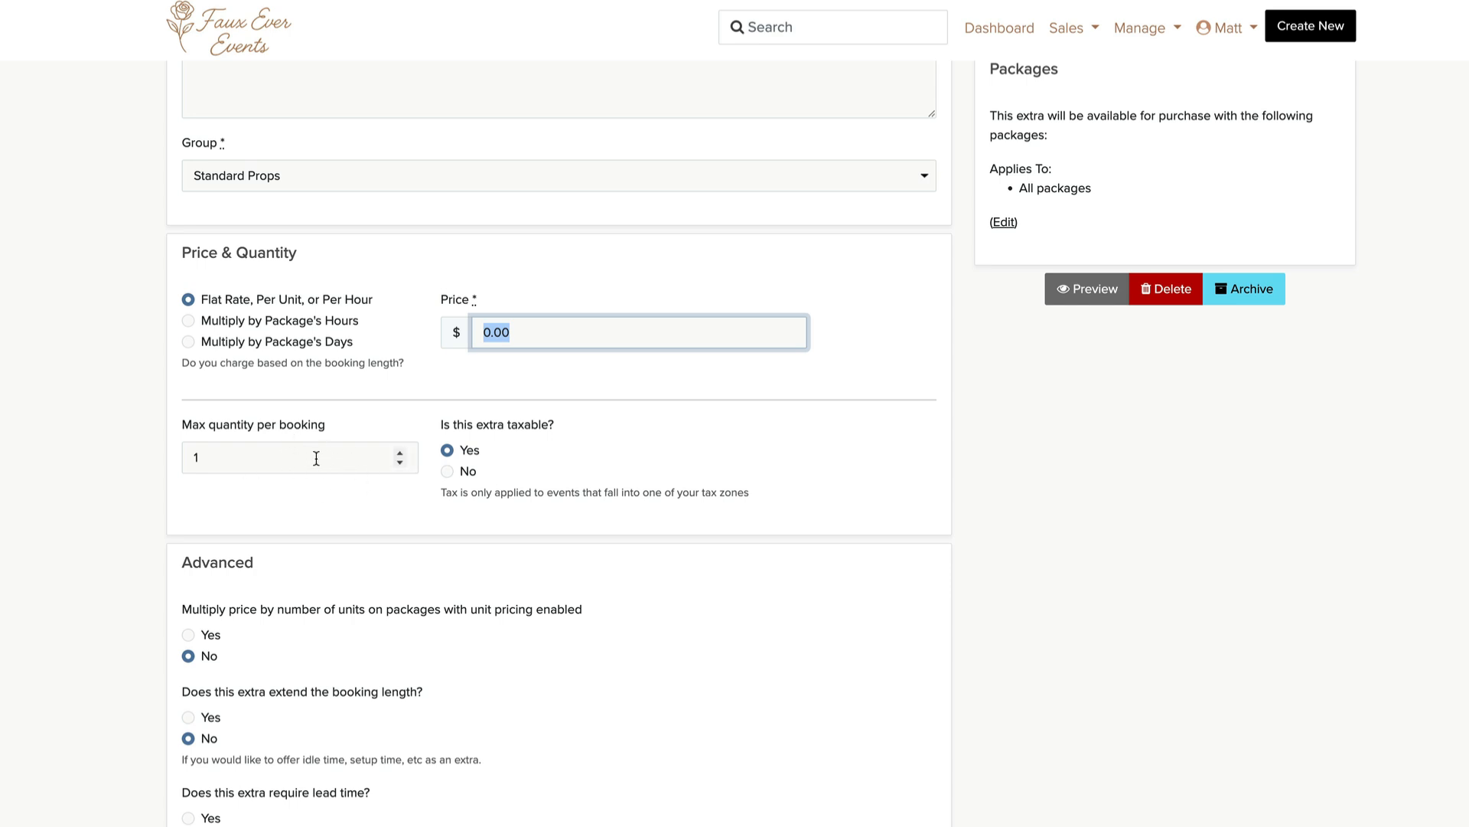
scroll(318, 461, "down", 3)
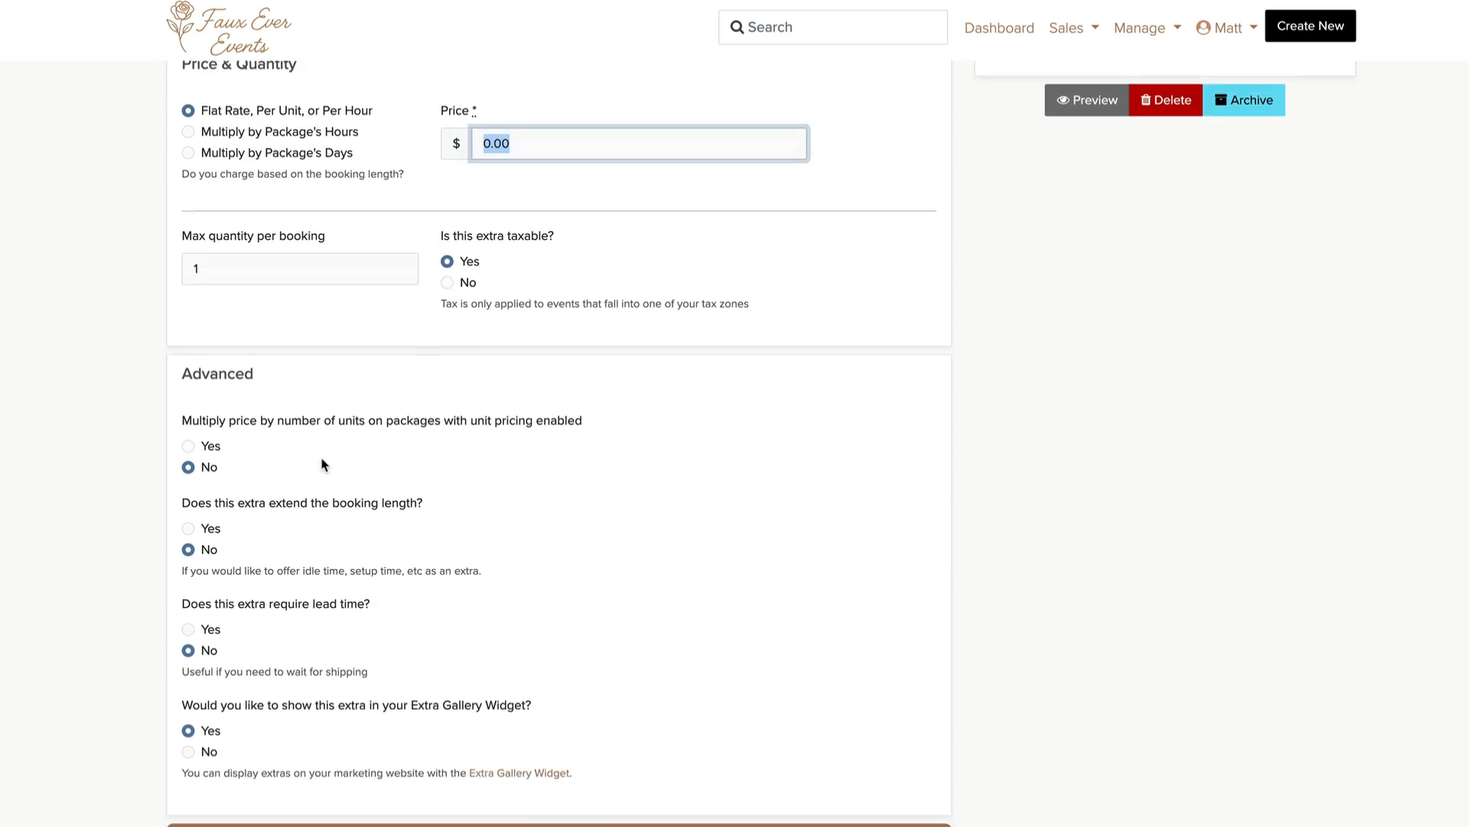
scroll(329, 563, "down", 1)
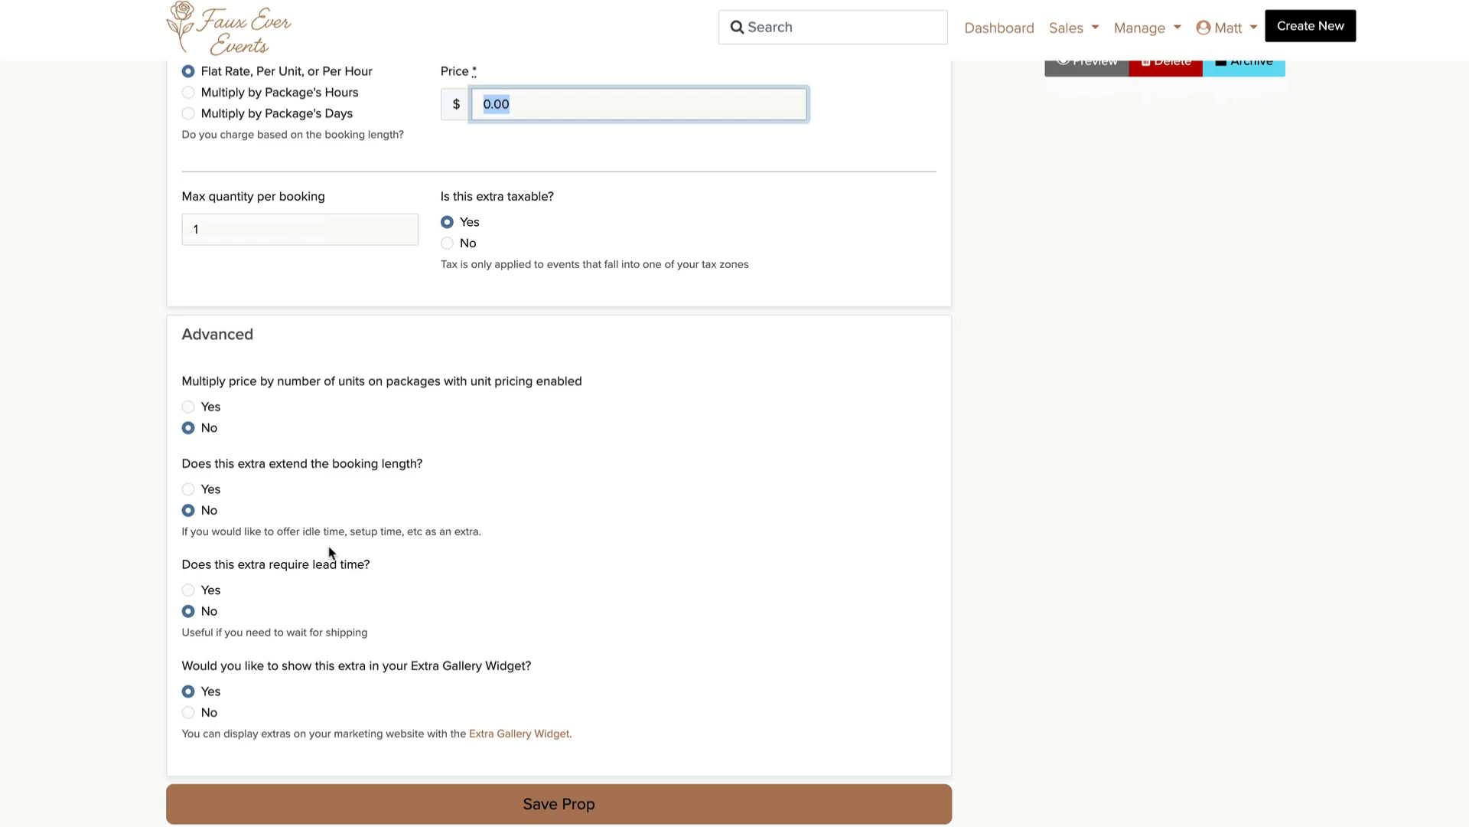
scroll(330, 551, "up", 10)
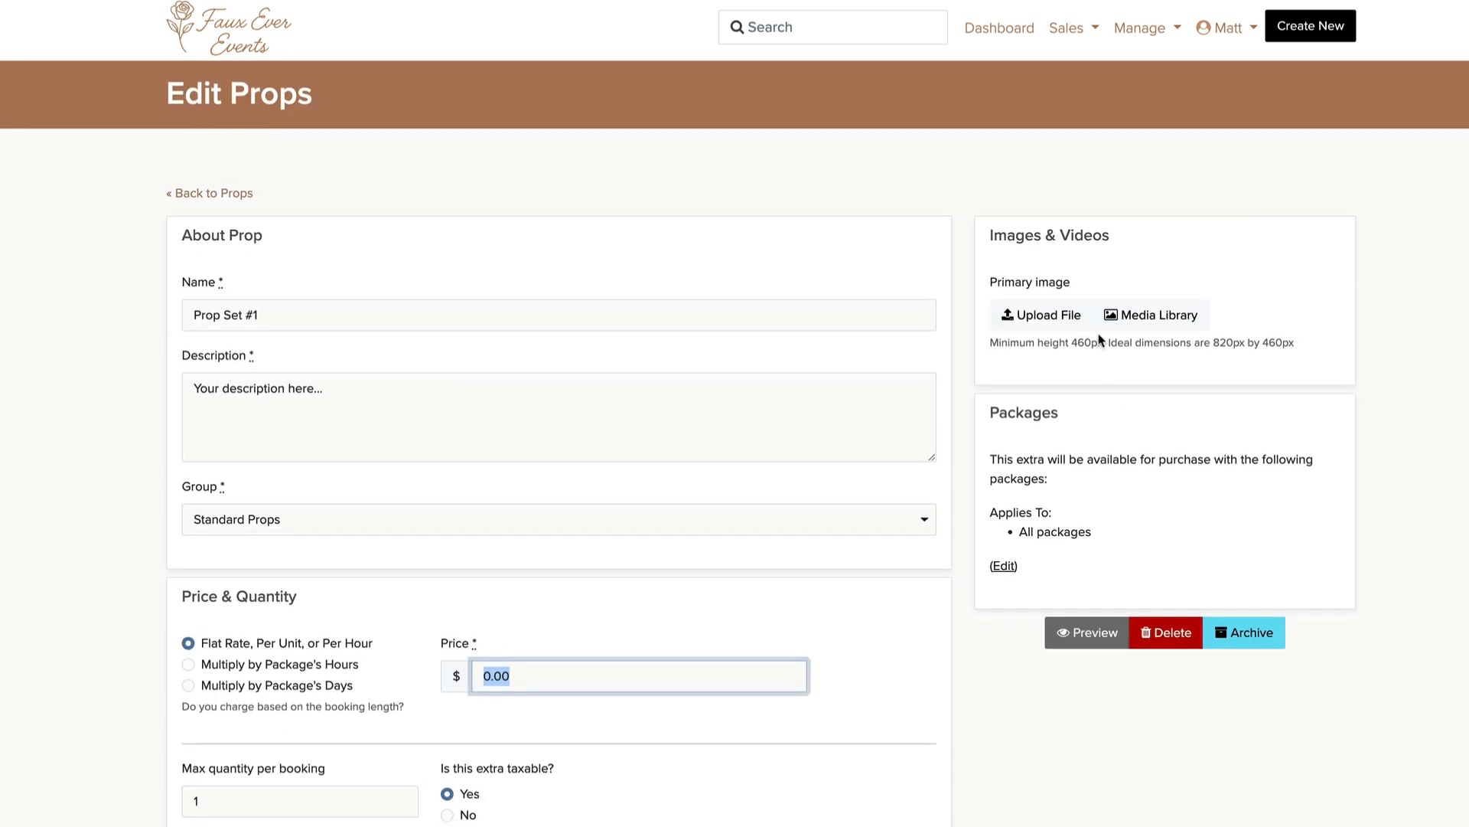
Choose the "Props #1" picture from the media library as the primary image and save the prop
left_click(1173, 313)
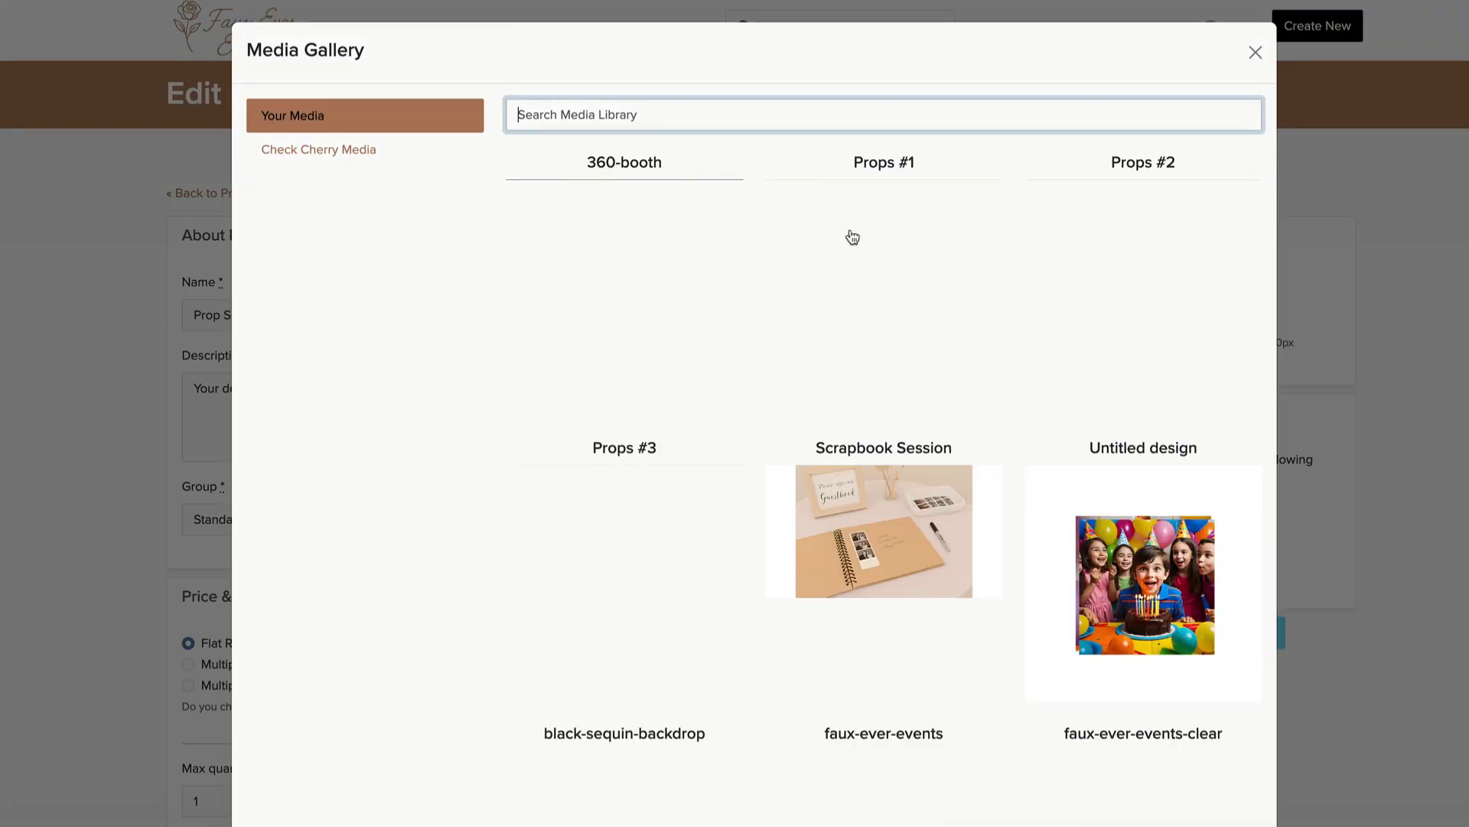
left_click(852, 238)
scroll(1099, 490, "down", 8)
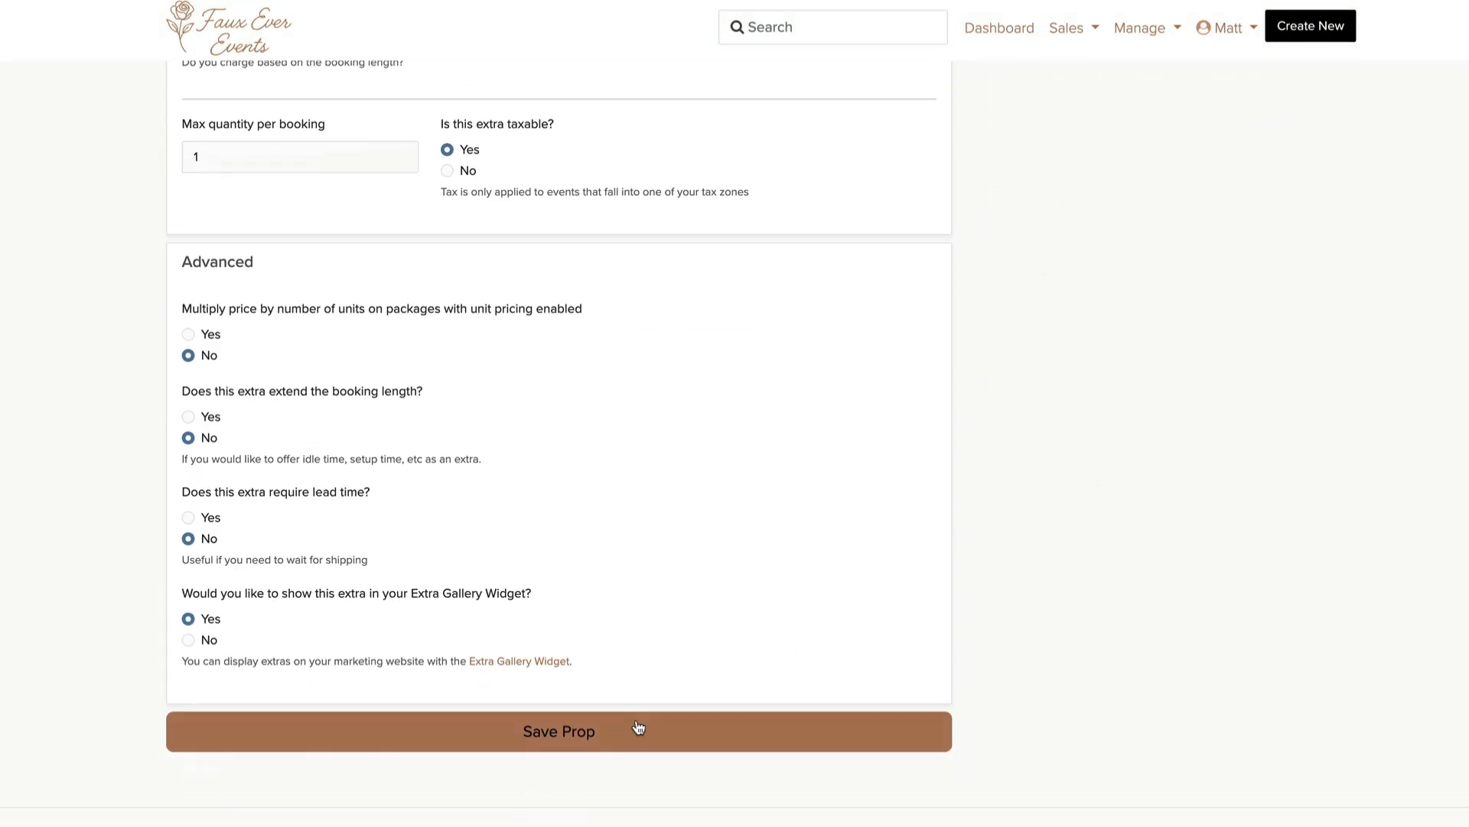
left_click(639, 729)
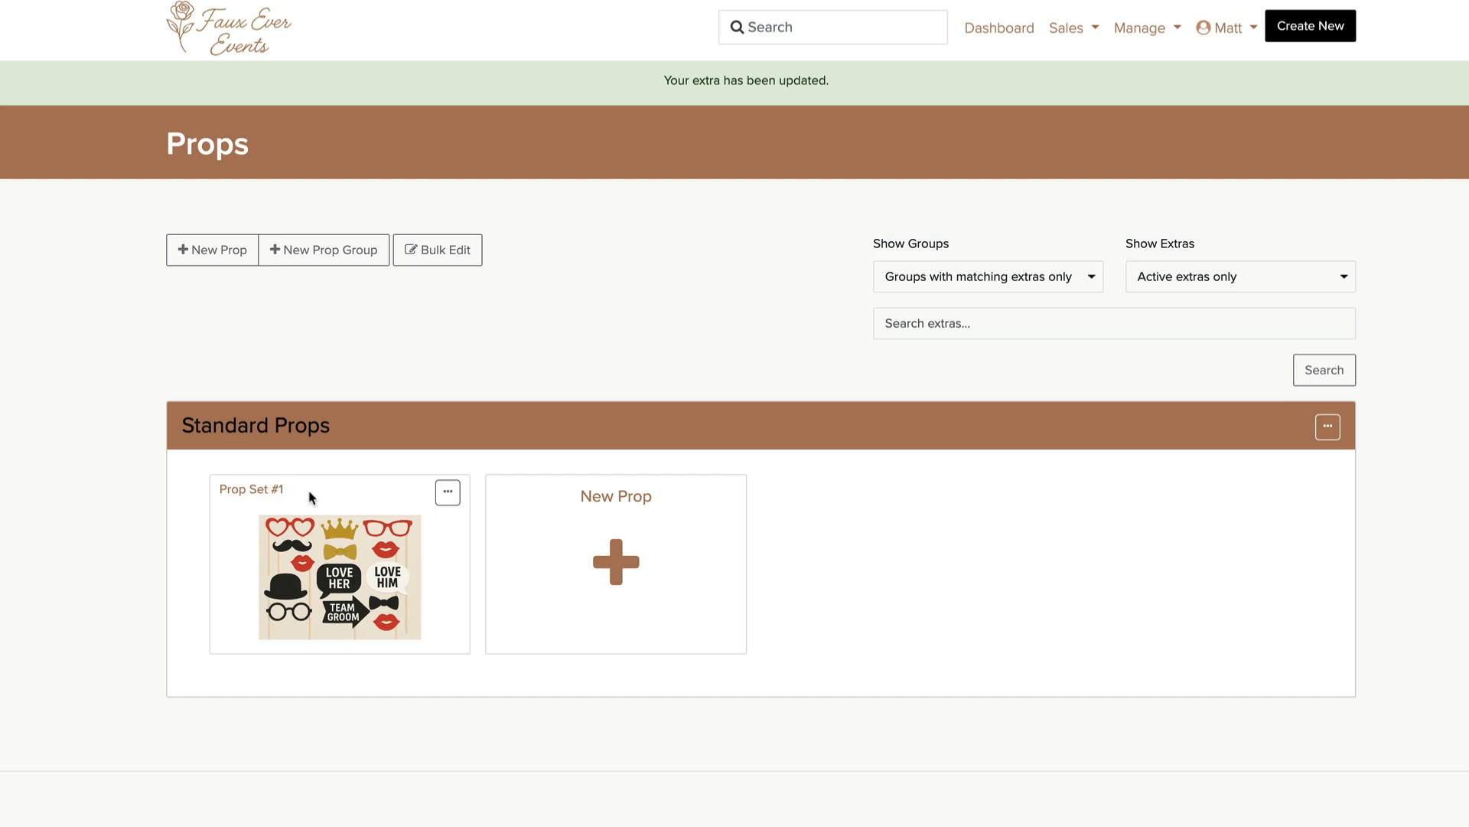
Duplicate Prop Set #1 and choose the "Props #2" picture from the media library as the copy's primary image
left_click(448, 492)
left_click(379, 555)
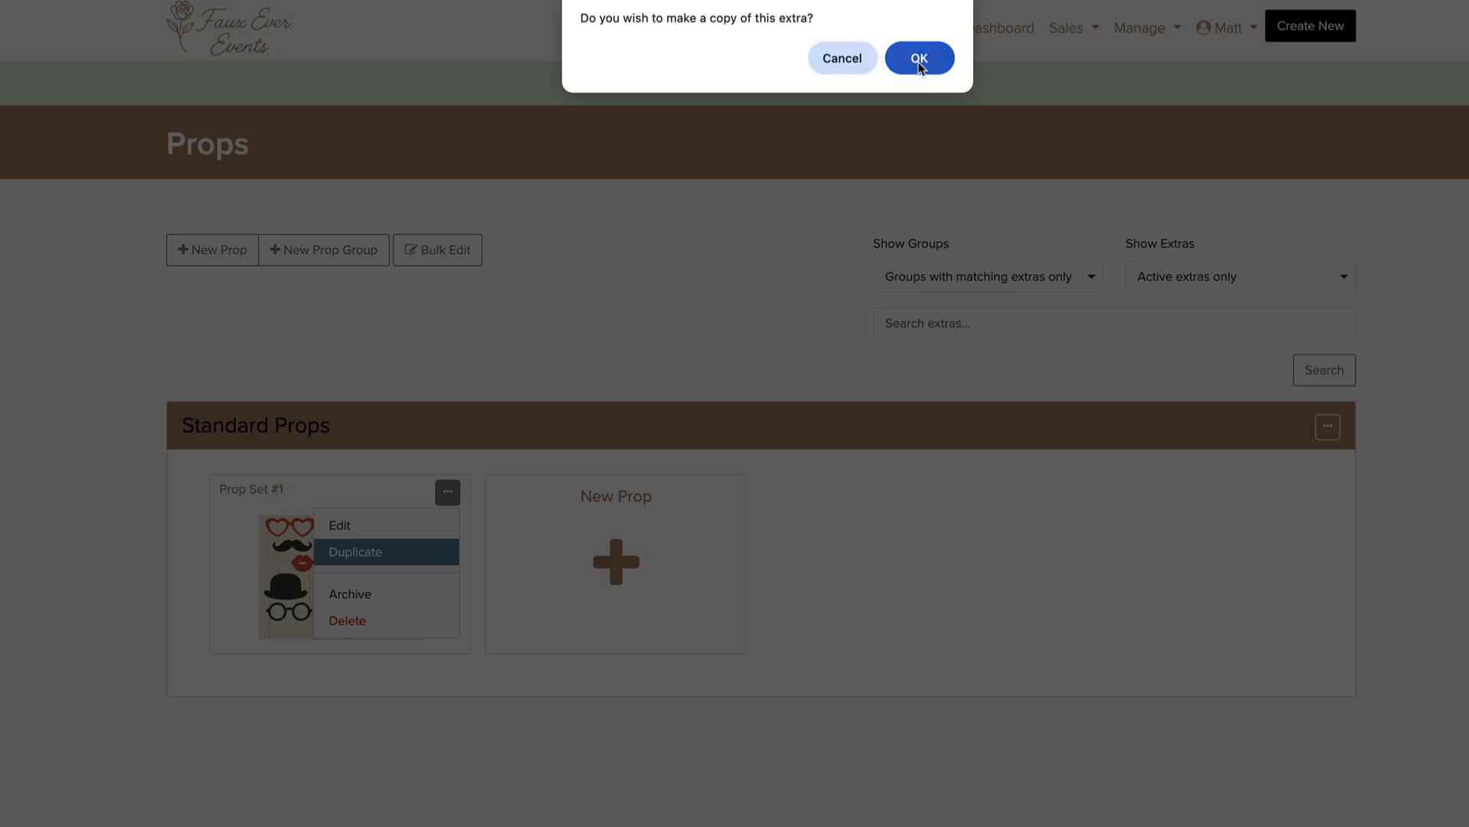
left_click(919, 61)
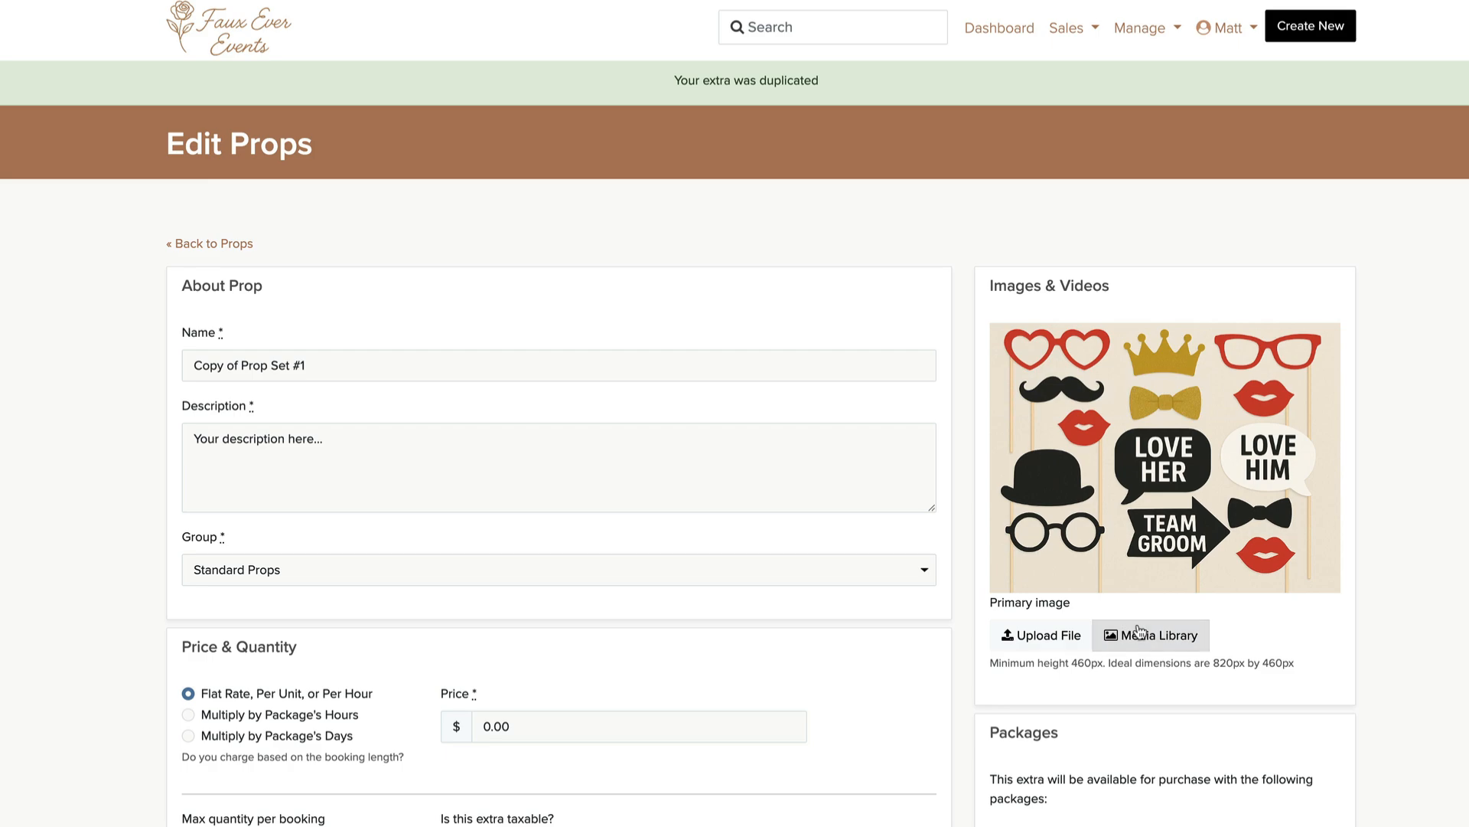
left_click(1140, 634)
left_click(1140, 241)
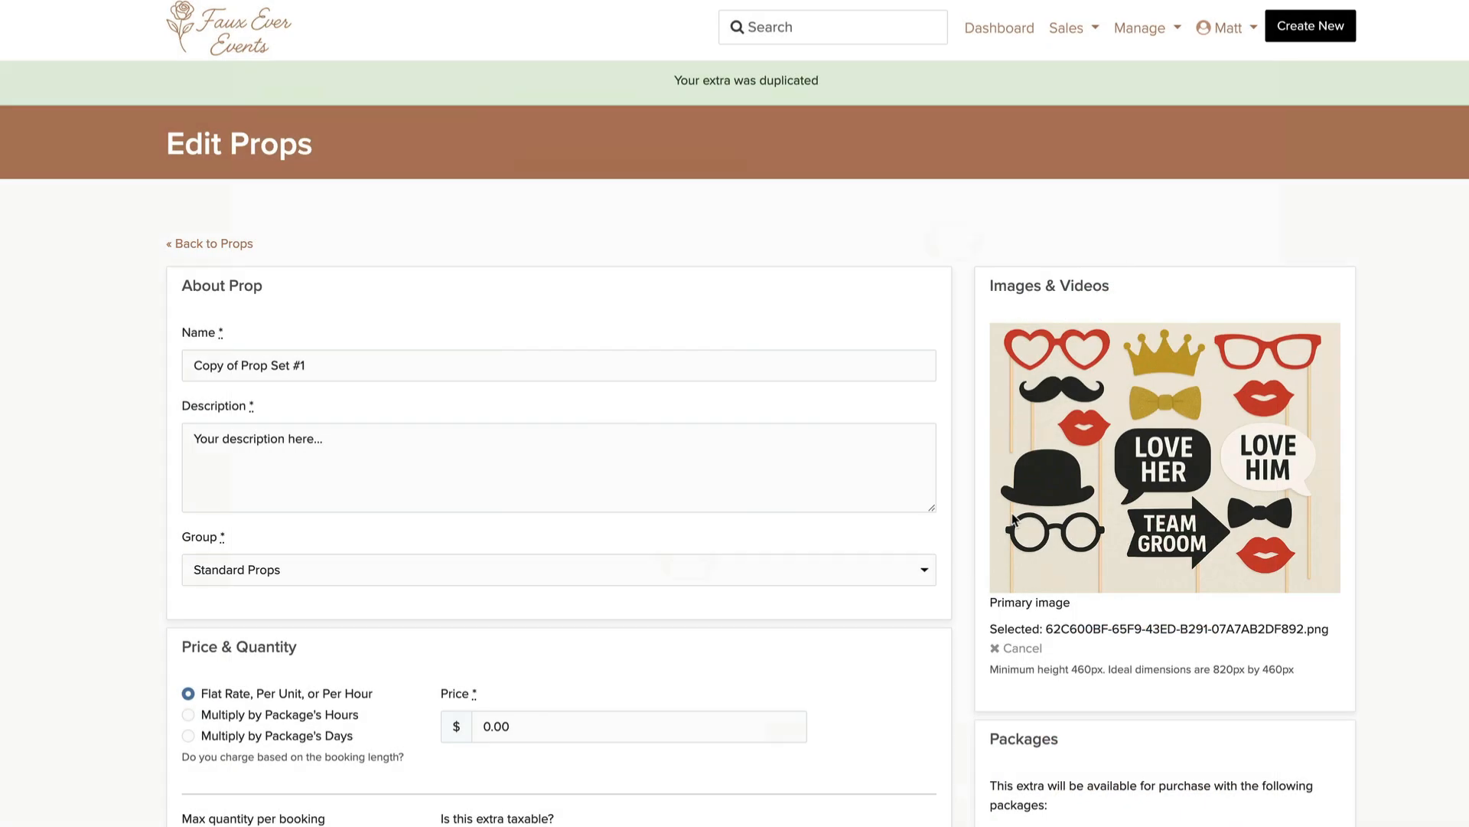
Rename the duplicated prop "Prop Set #2" and save it
scroll(1012, 521, "down", 5)
scroll(718, 321, "up", 5)
left_click_drag(350, 363, 35, 365)
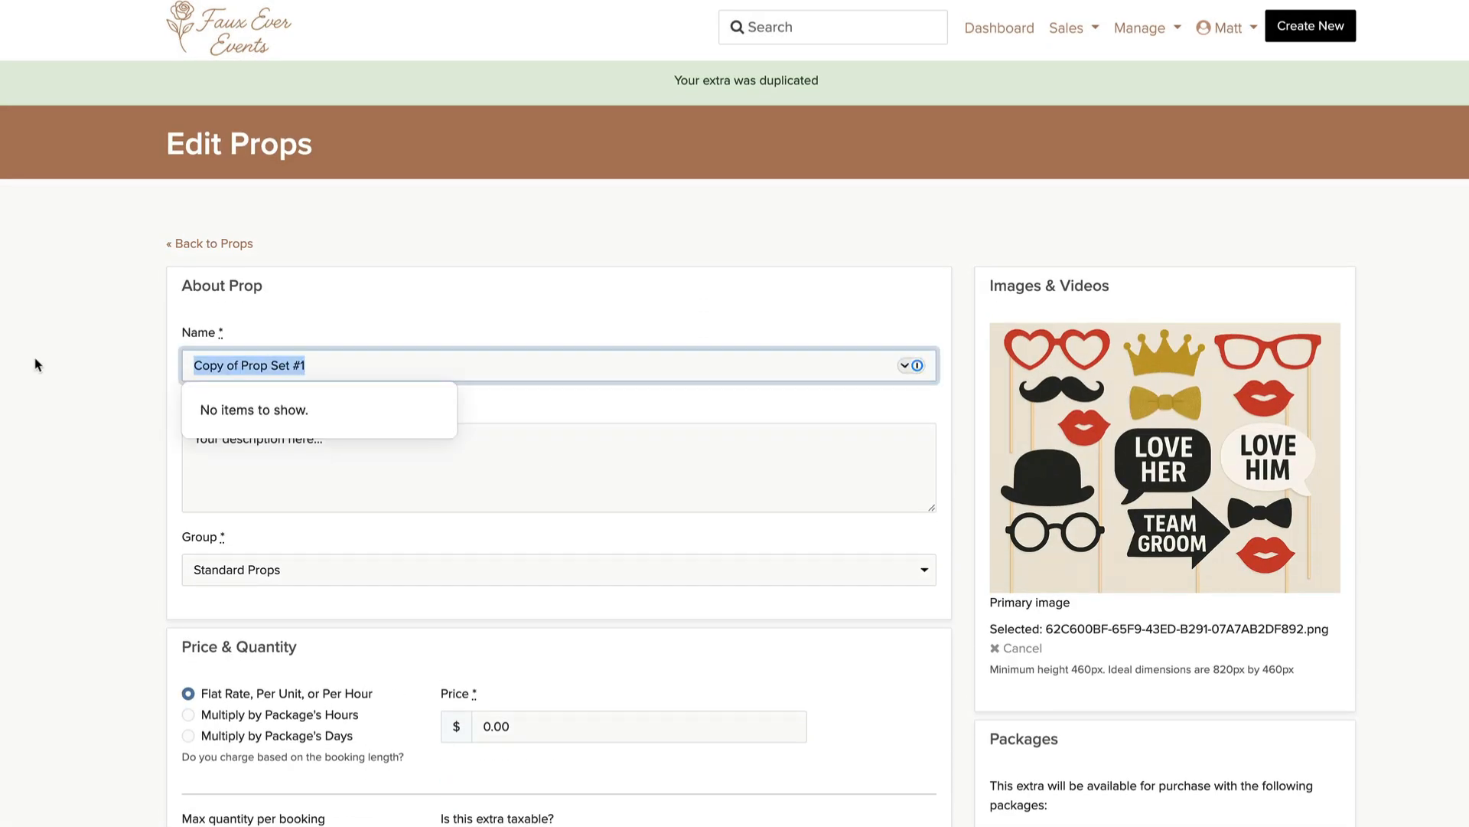
type("Prop Set #")
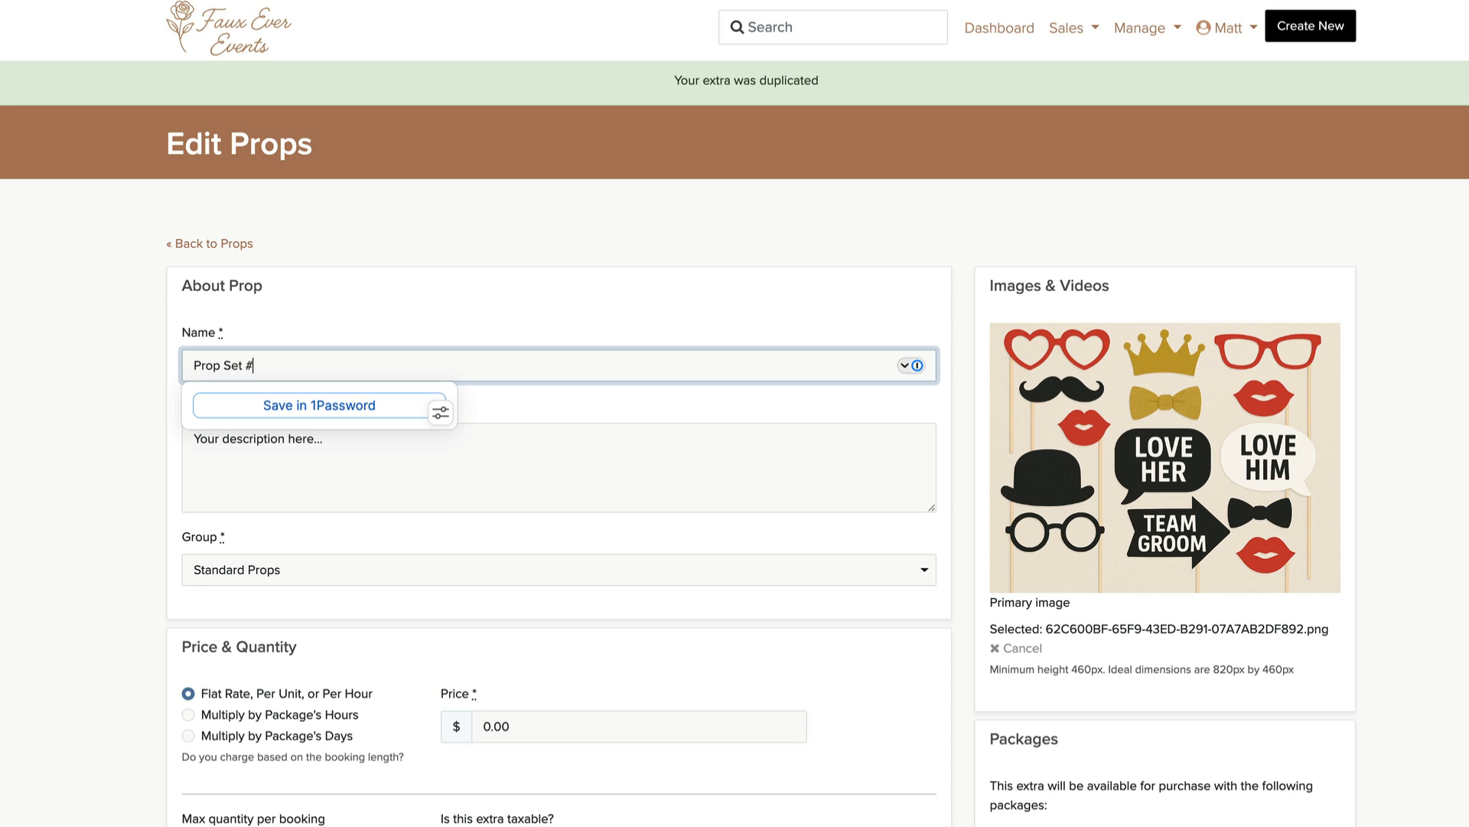
type("2")
key("Return")
Duplicate Prop Set #2 in the Standard Props group and name the copy "Prop Set #3"
left_click(724, 491)
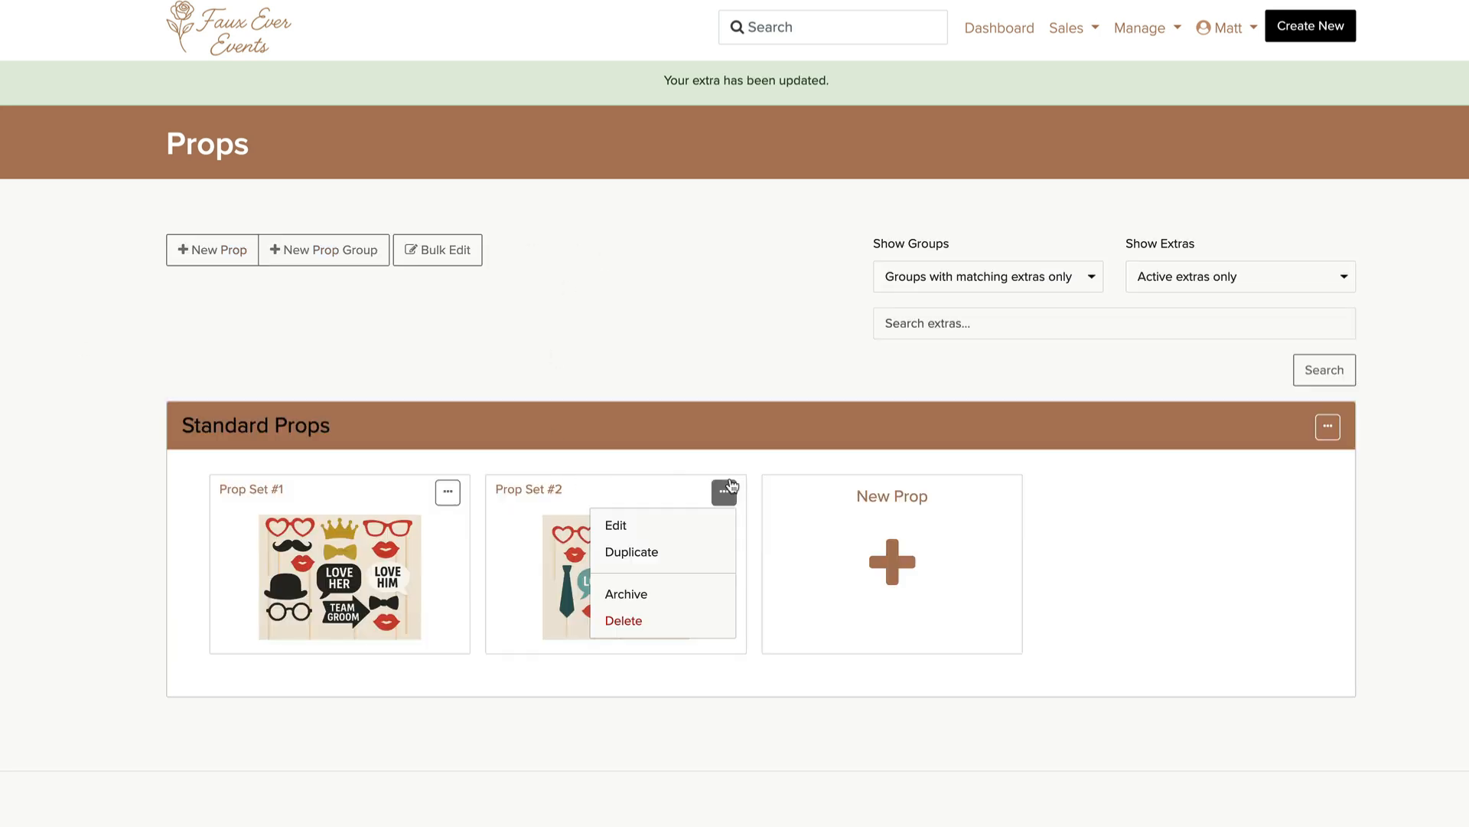
left_click(704, 554)
left_click(922, 61)
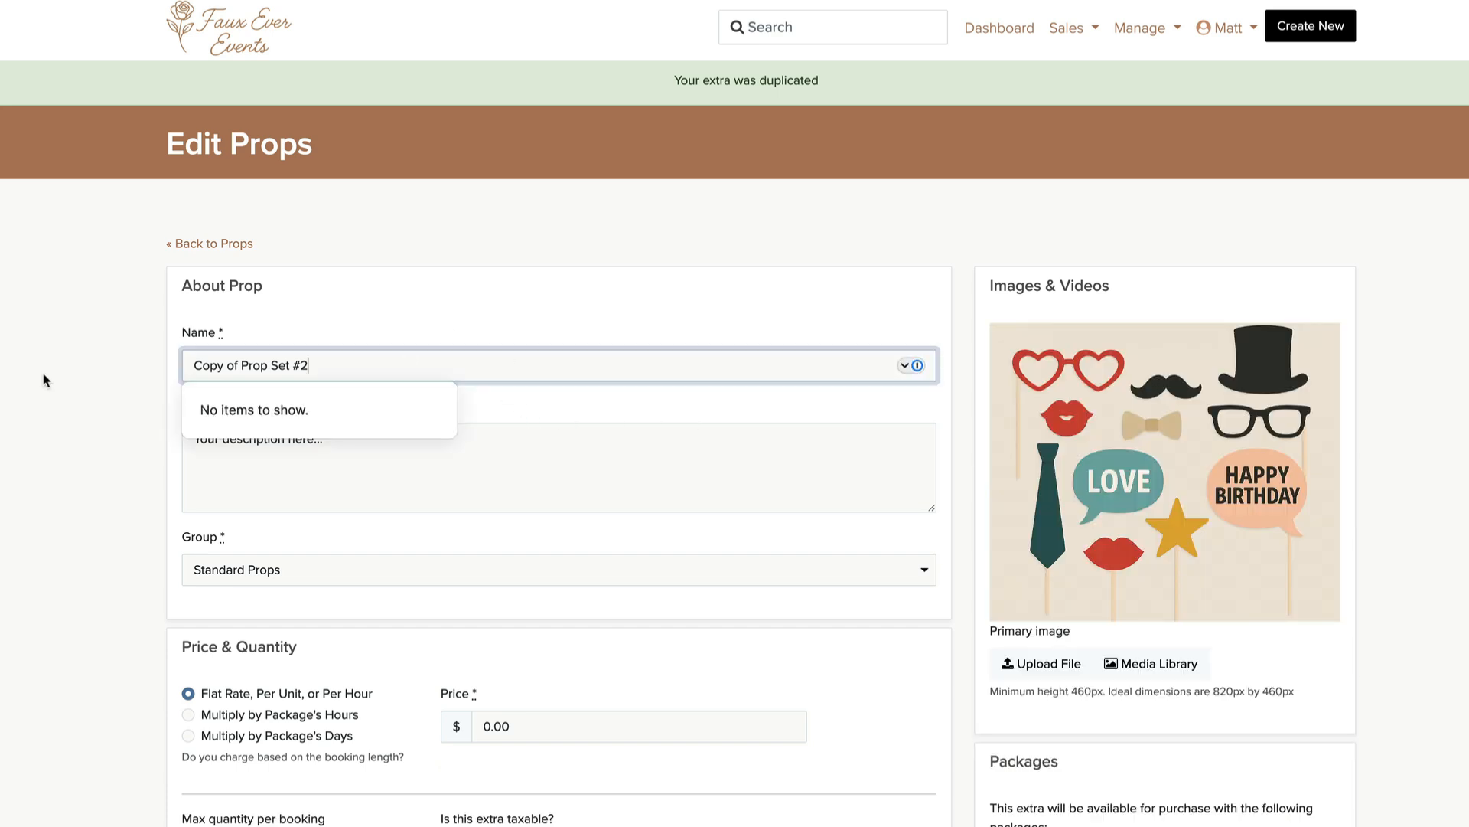
type("Prop Set ")
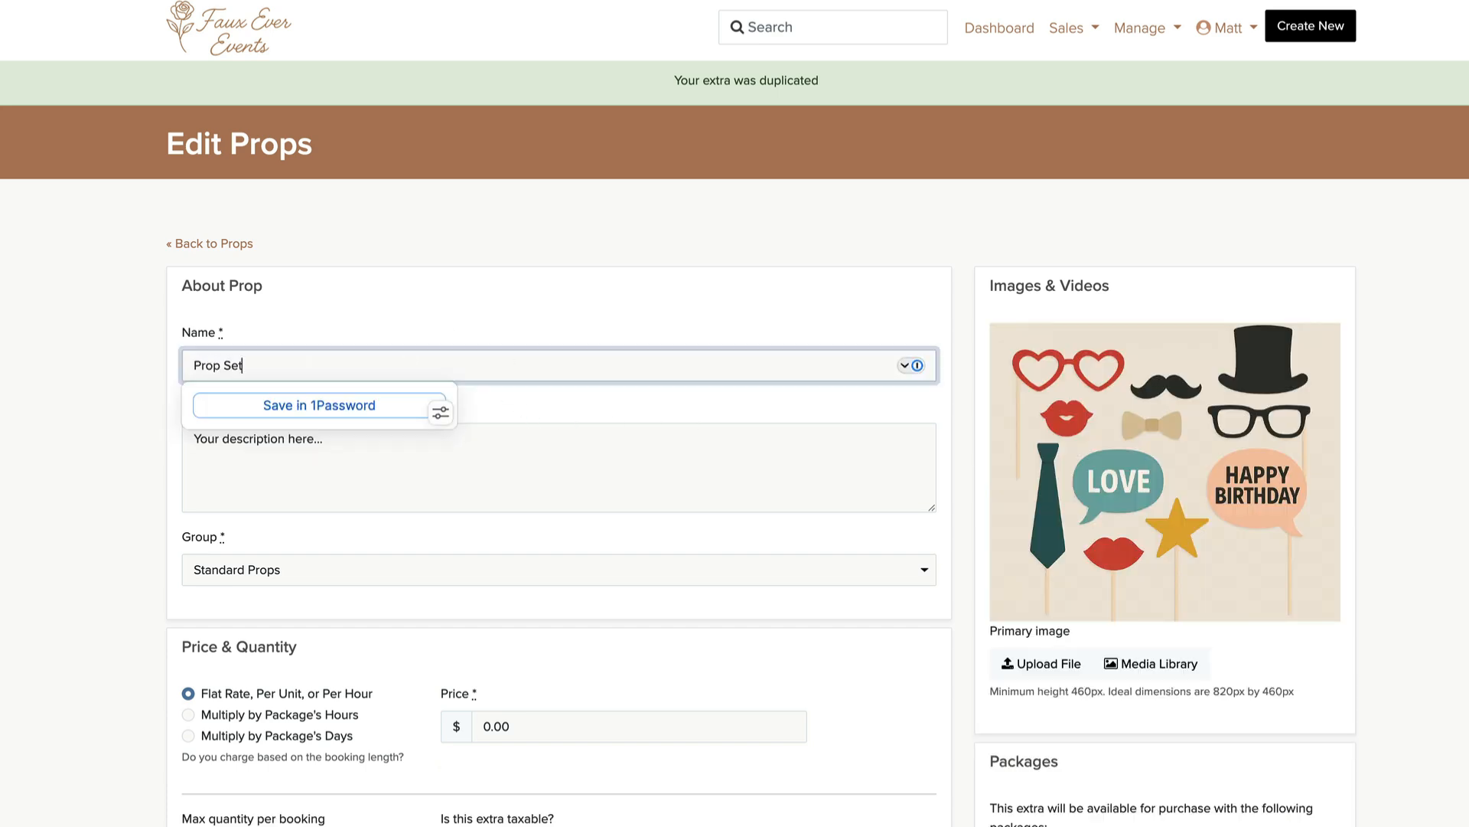
type("$")
type("3")
Choose the picture with the brown hat and "Best Day Ever" sign from the media library as the primary image and save the prop
left_click(1148, 660)
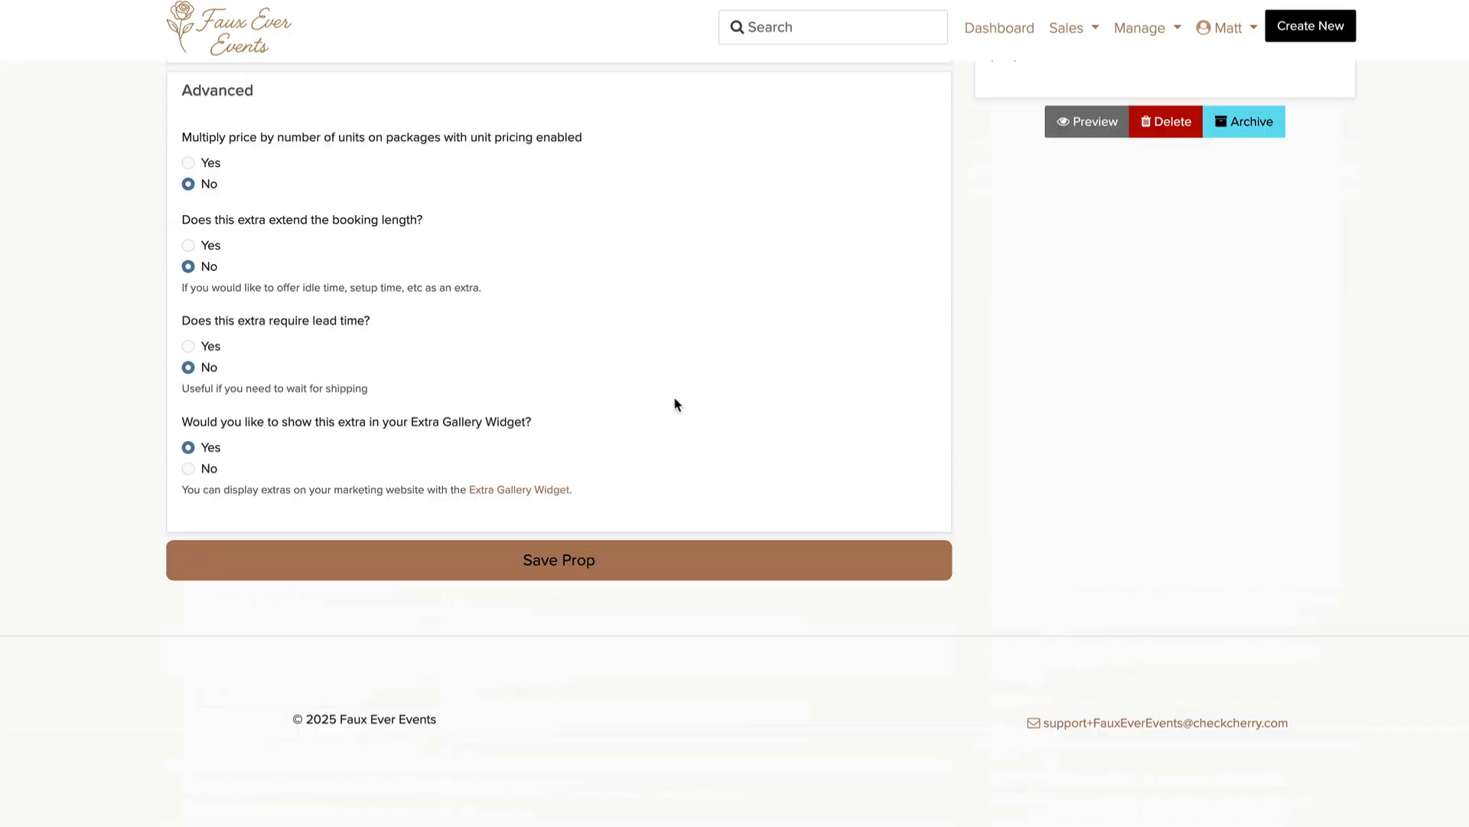
scroll(617, 410, "down", 2)
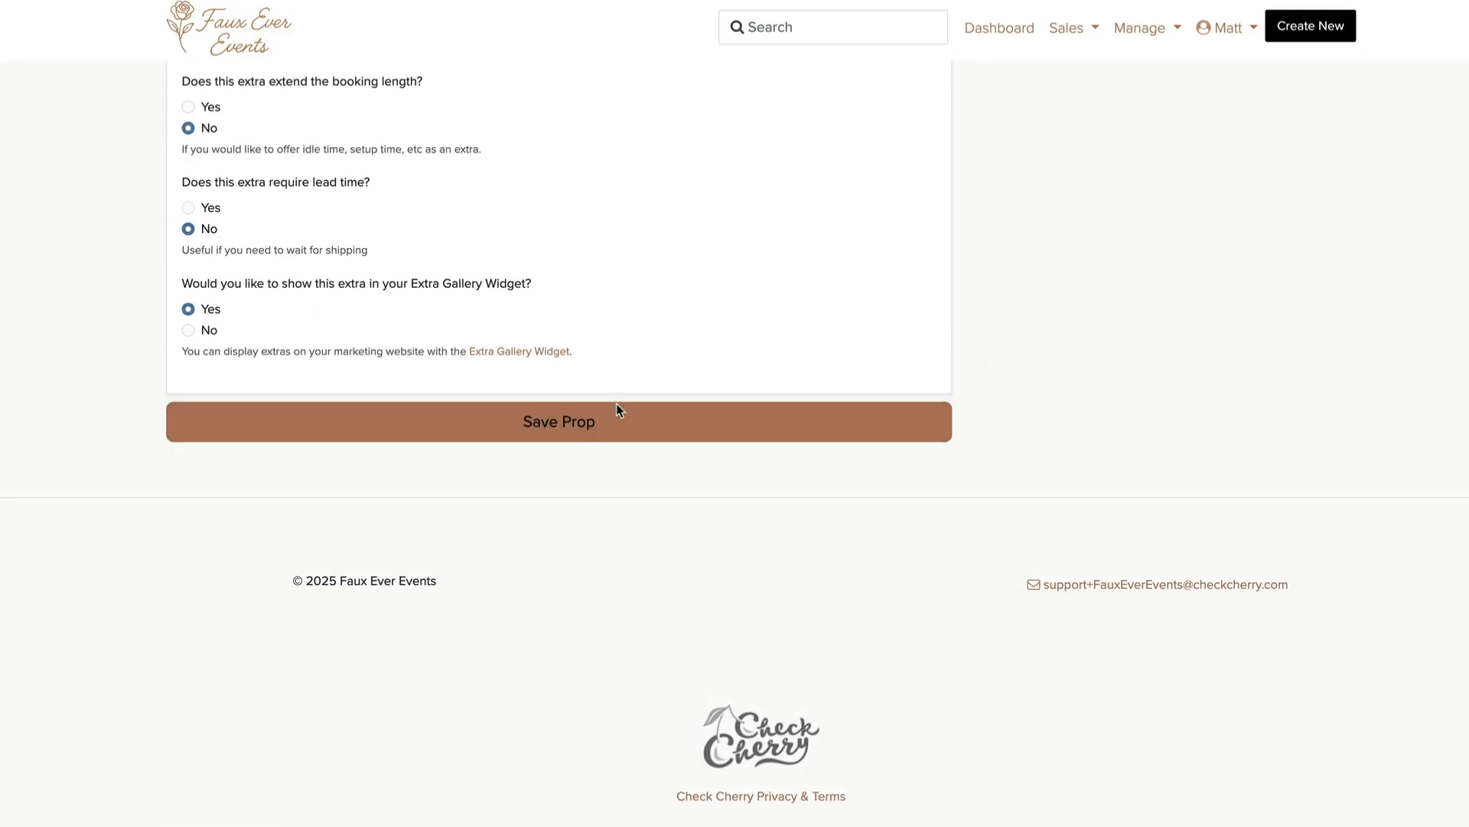
left_click(728, 418)
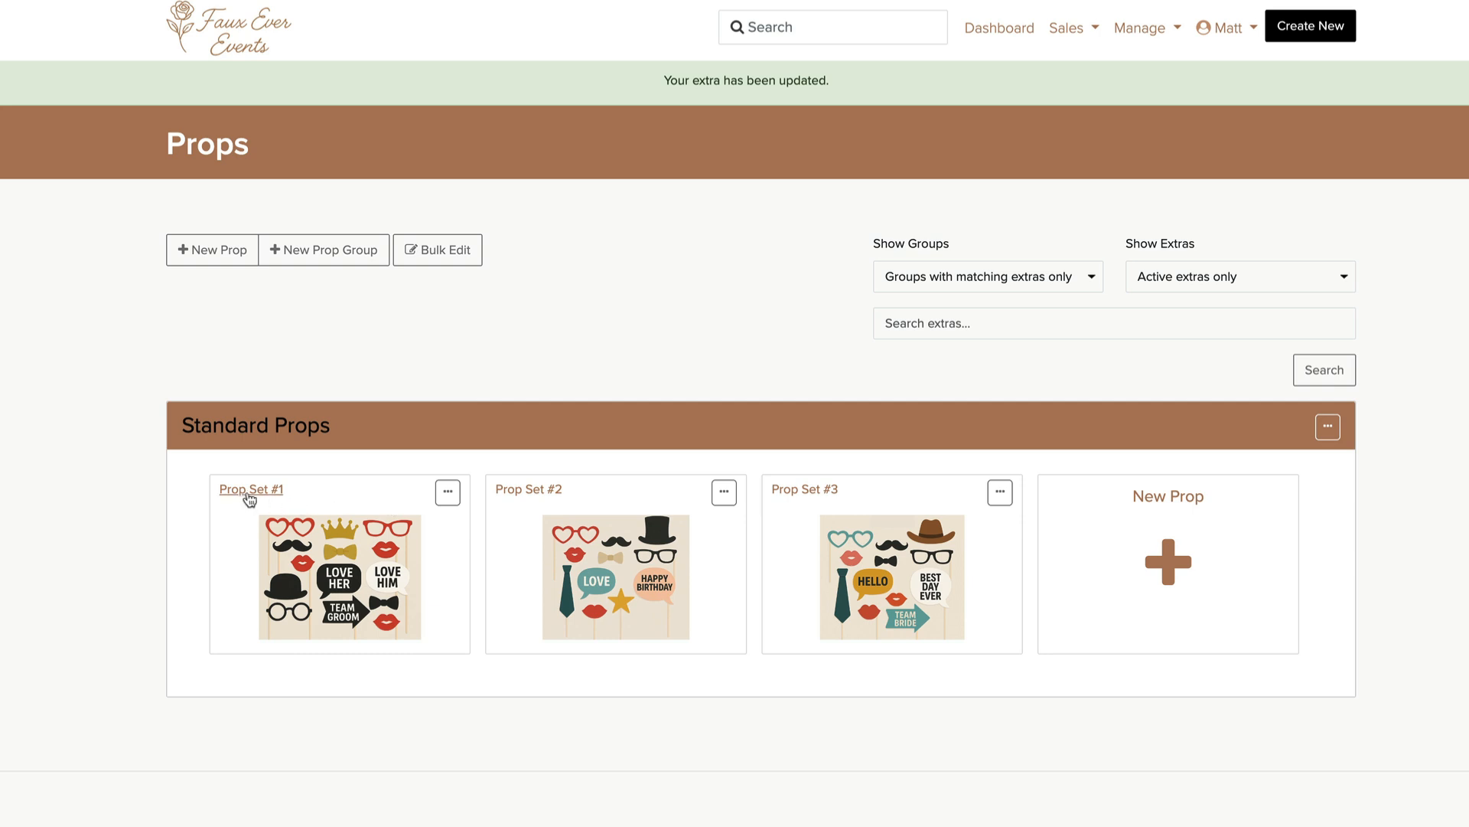
Open the advanced settings of the Signature Spin package in the 360 Booth group and find its Props section
left_click(1127, 46)
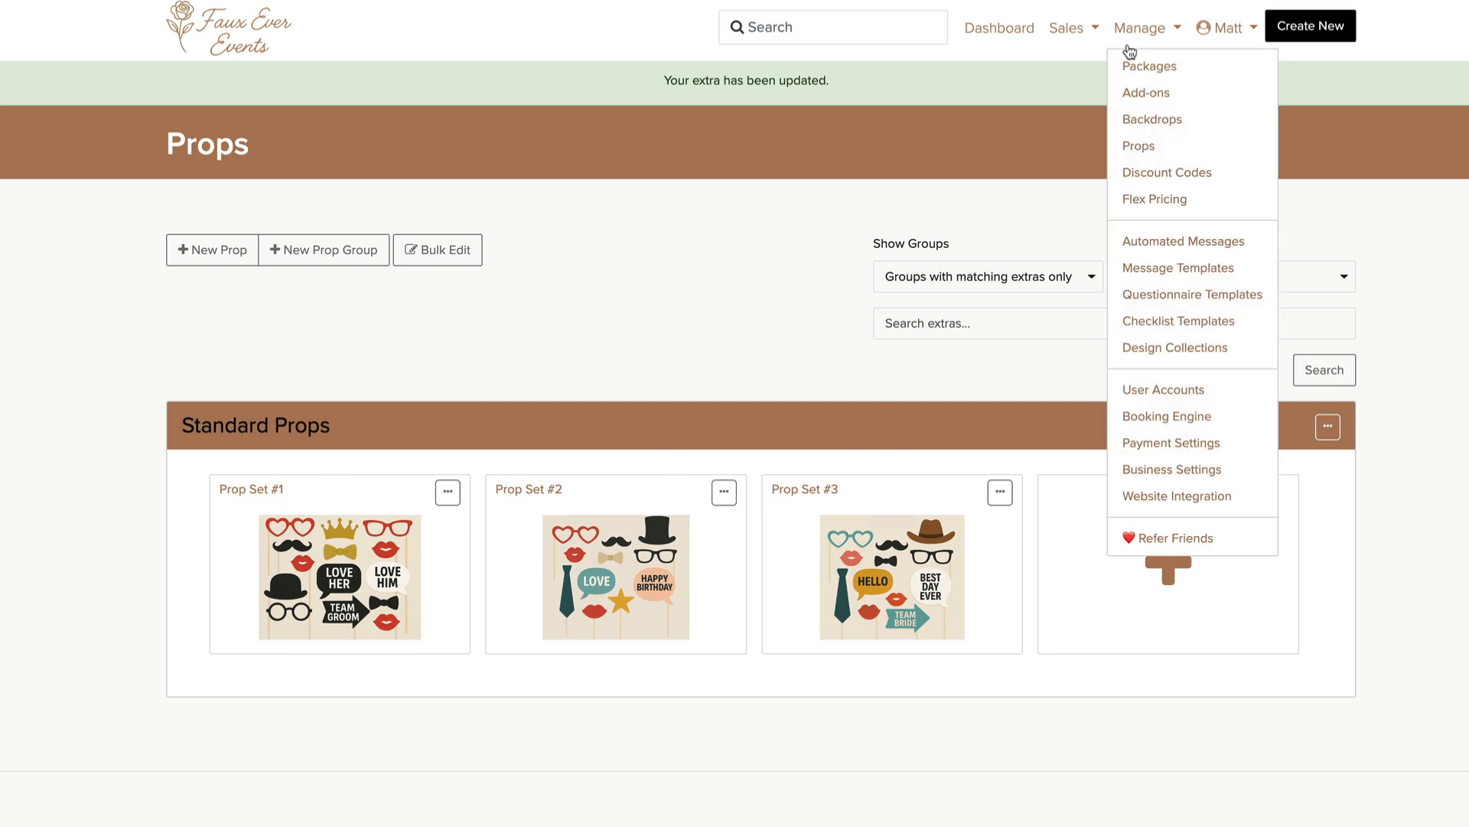
left_click(1171, 69)
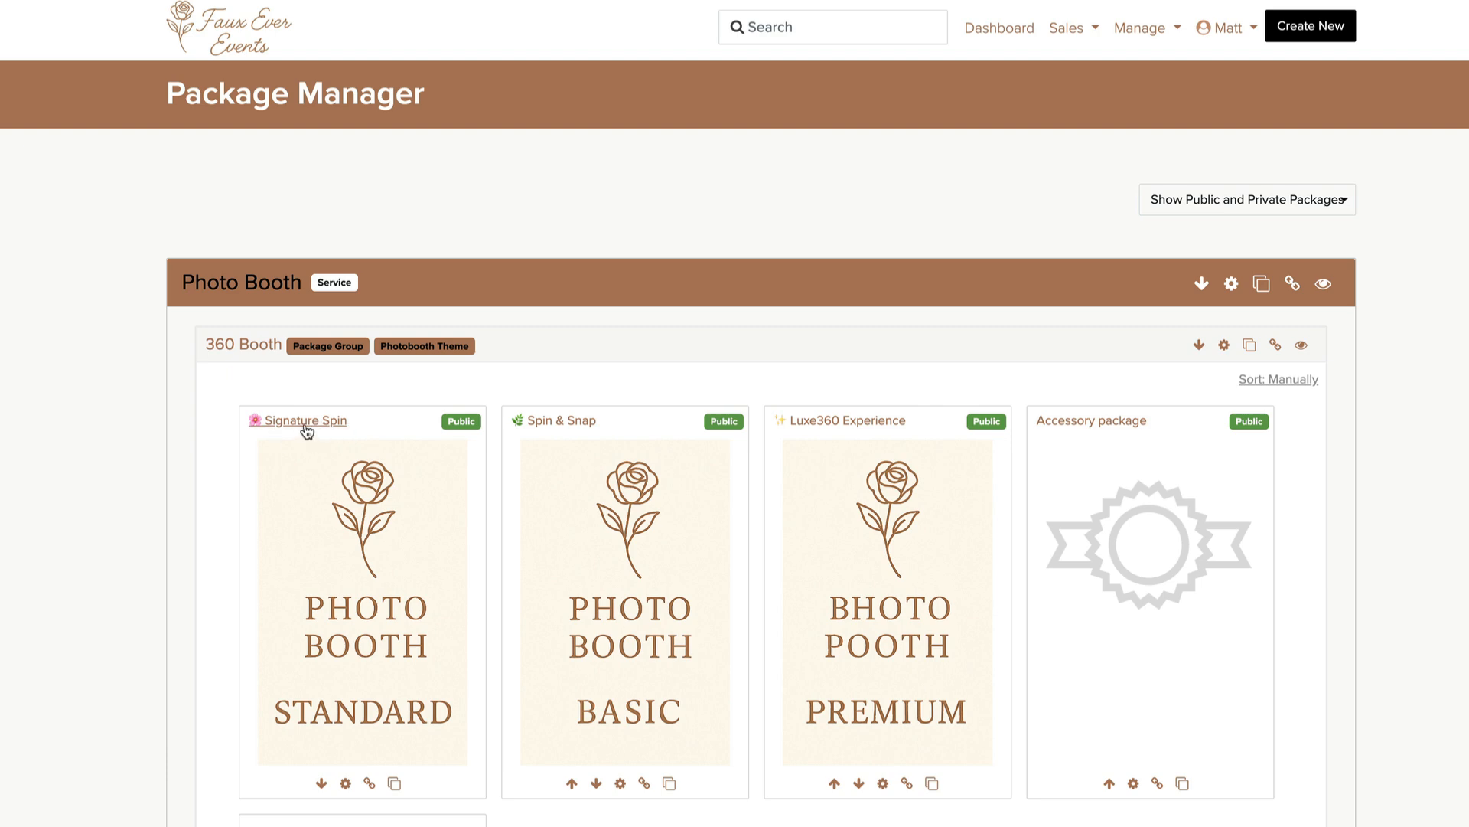
left_click(305, 423)
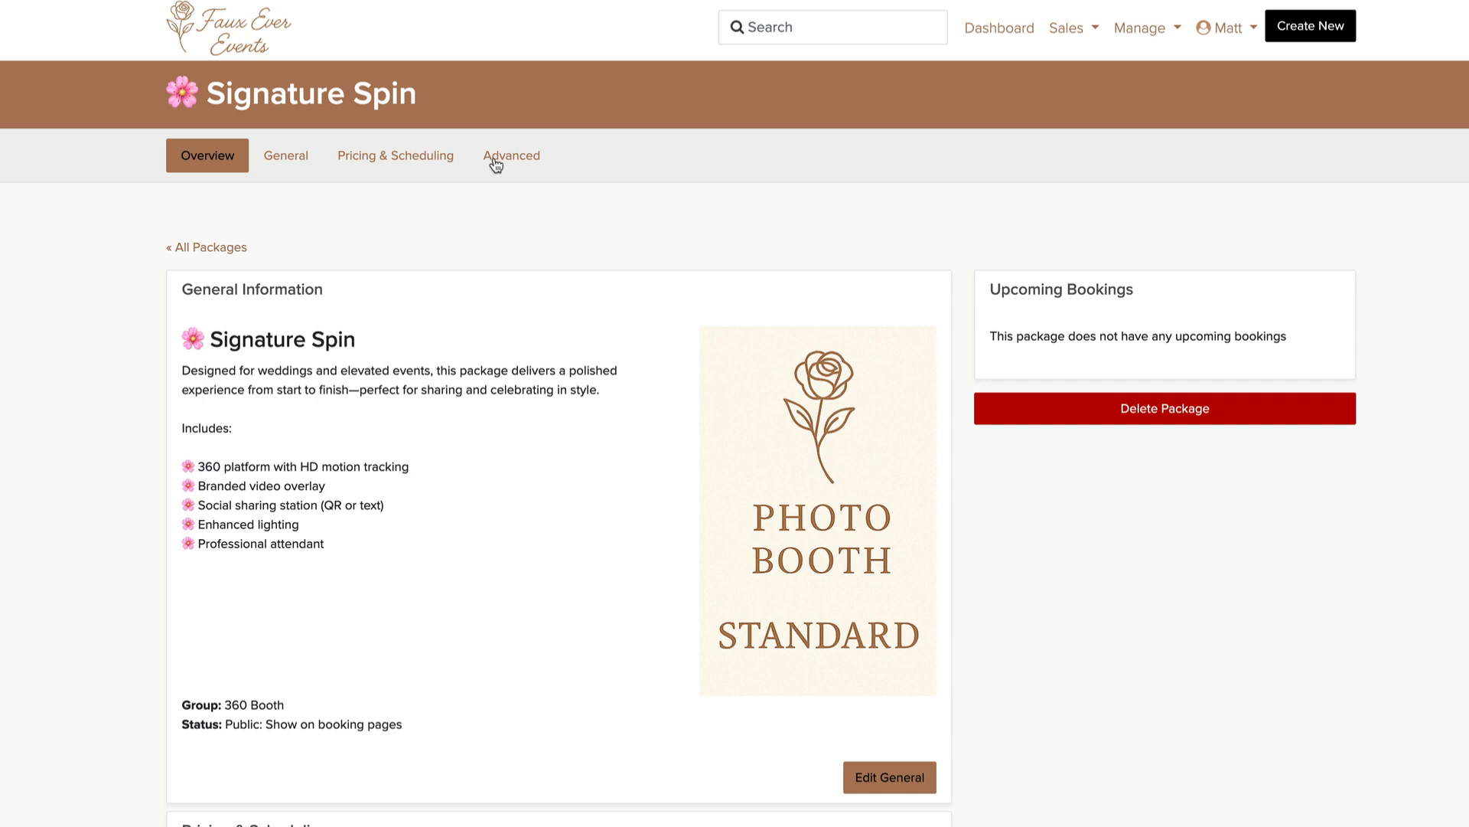
left_click(530, 158)
scroll(683, 554, "down", 2)
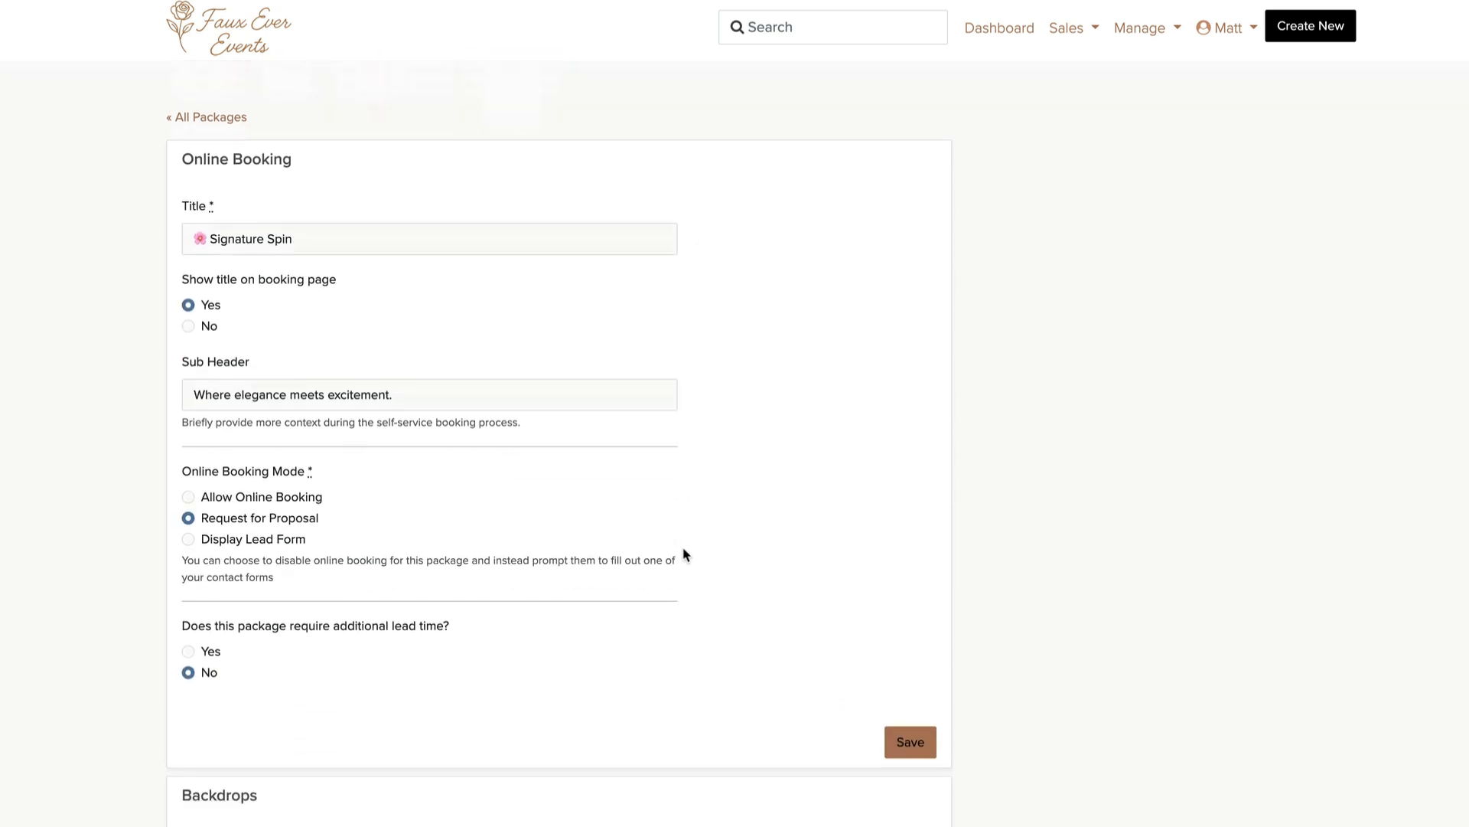
scroll(683, 554, "down", 7)
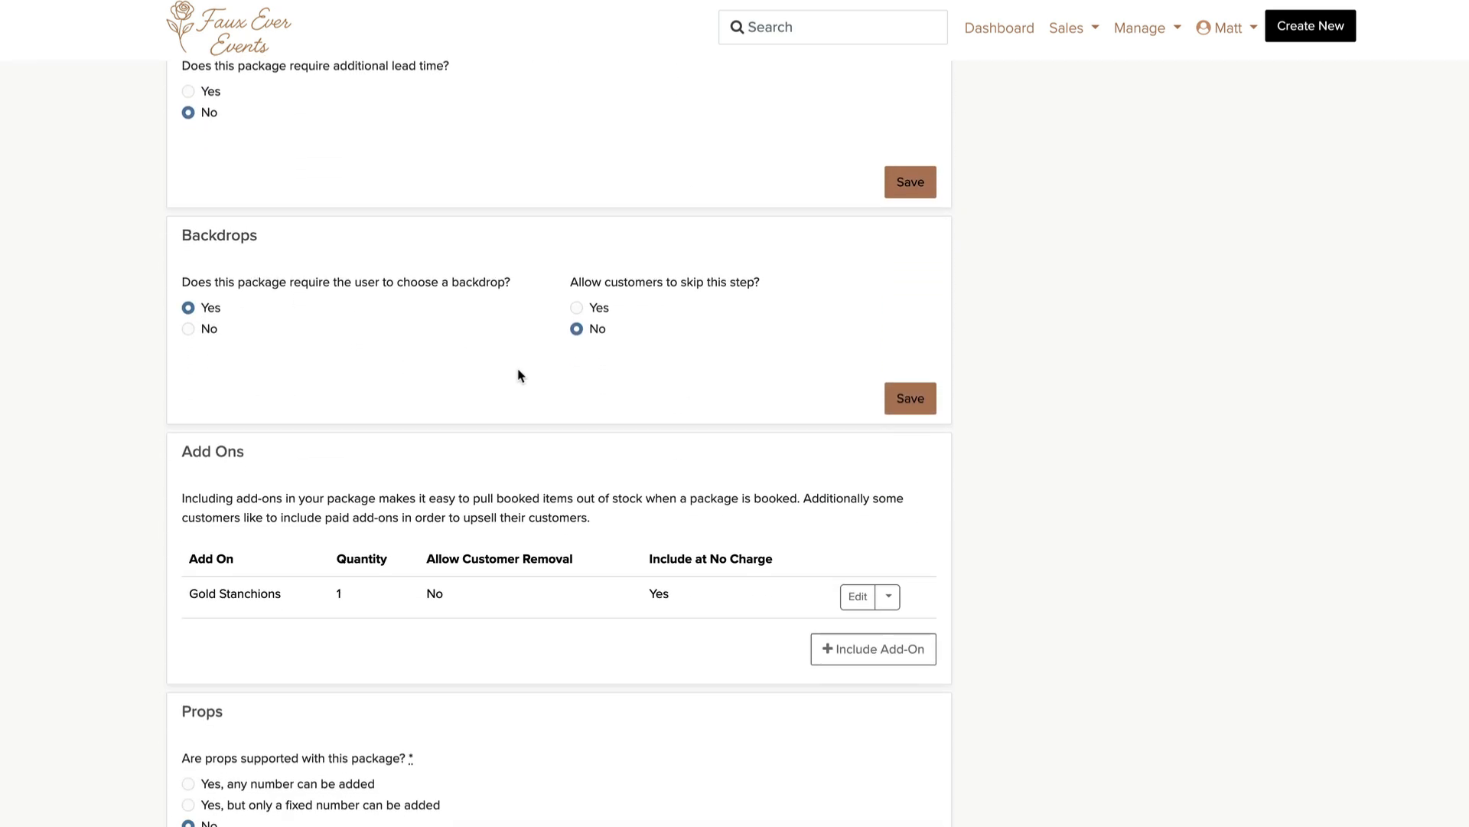
scroll(518, 375, "down", 3)
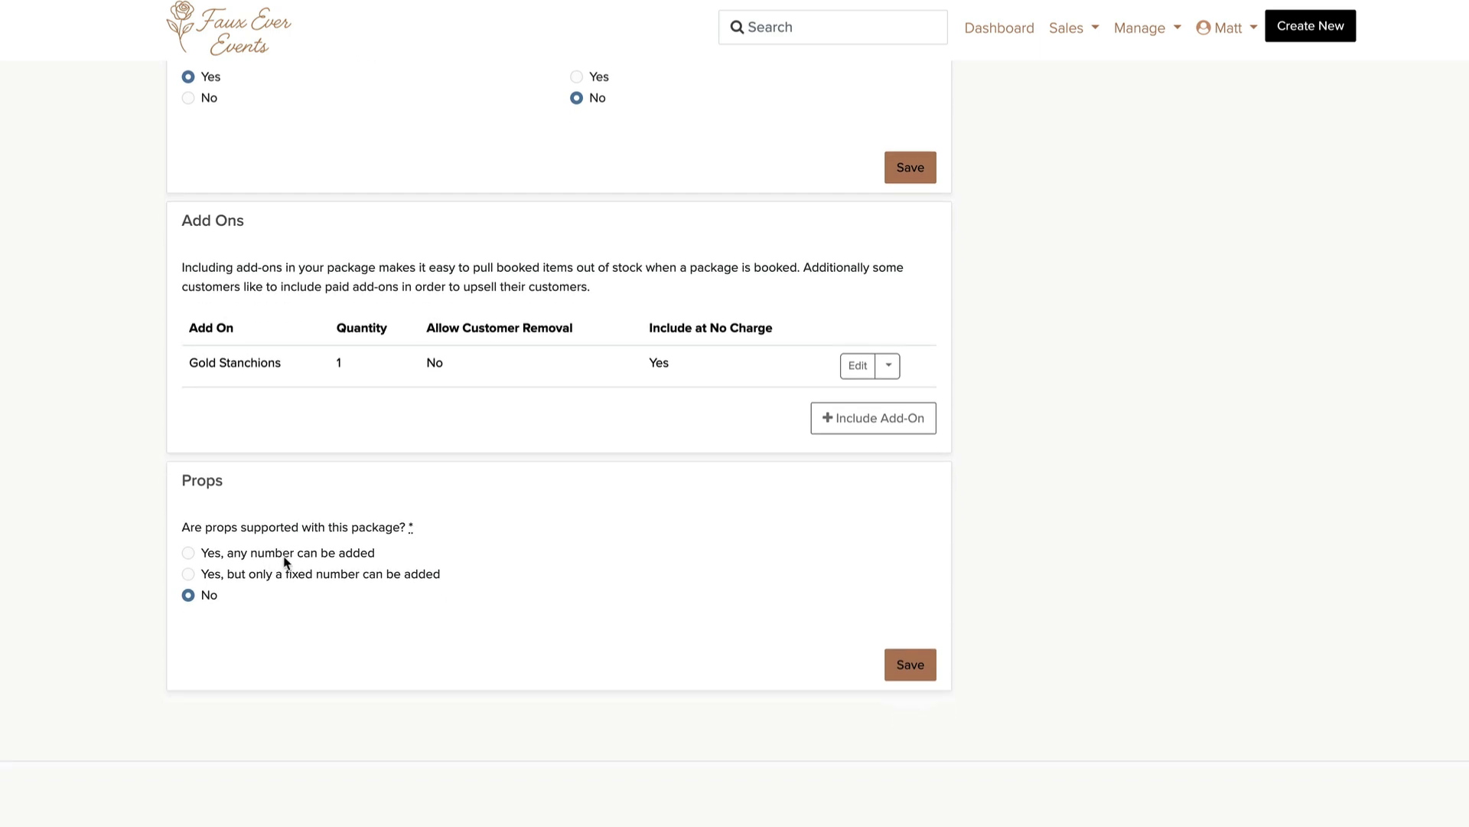
Set the package's props support to "Yes, but only a fixed number can be added"
left_click_drag(181, 527, 403, 528)
left_click(411, 531)
scroll(318, 499, "up", 1)
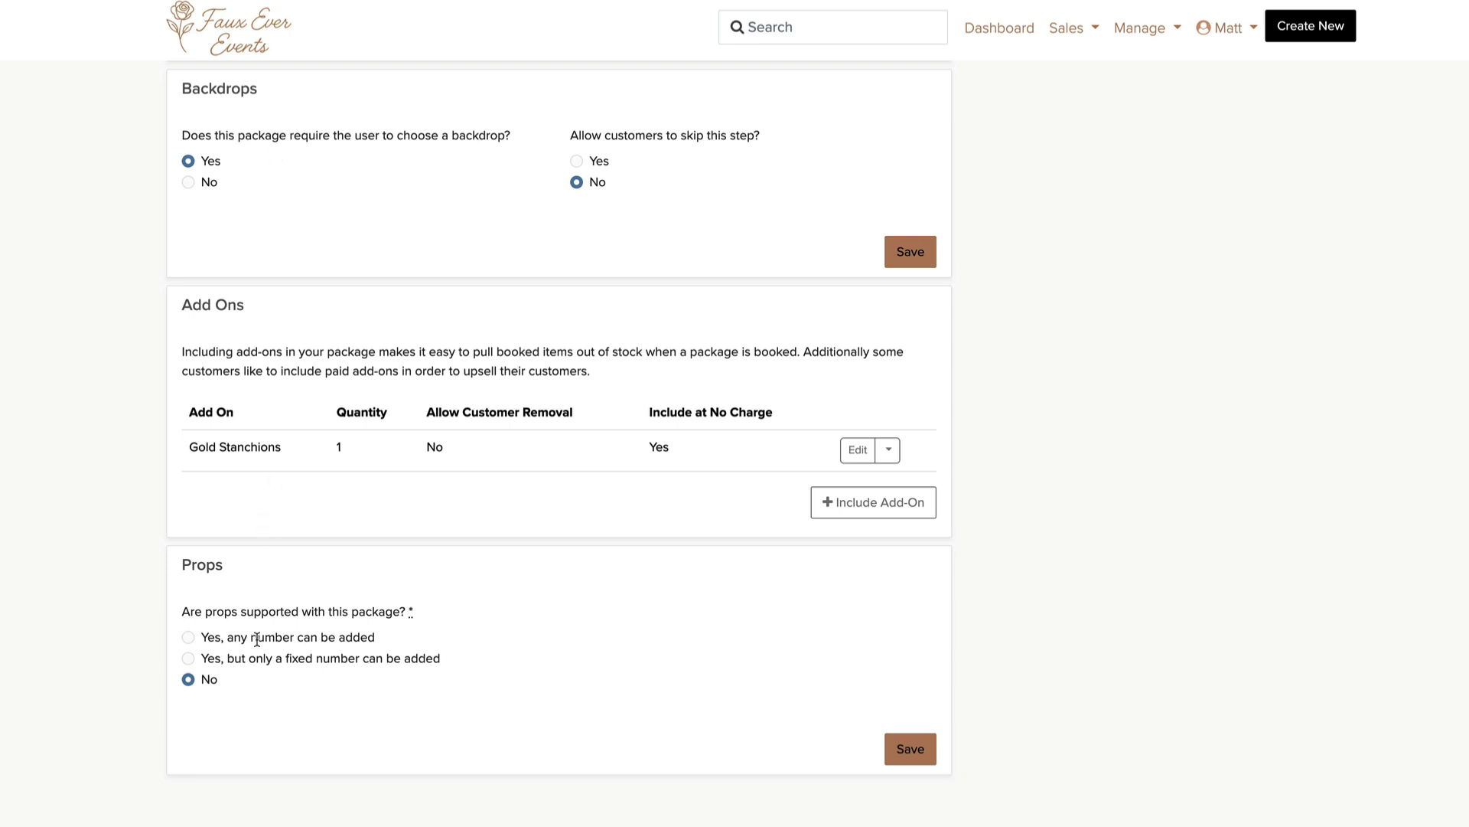
left_click_drag(182, 610, 383, 604)
left_click(349, 613)
left_click(306, 643)
left_click(261, 660)
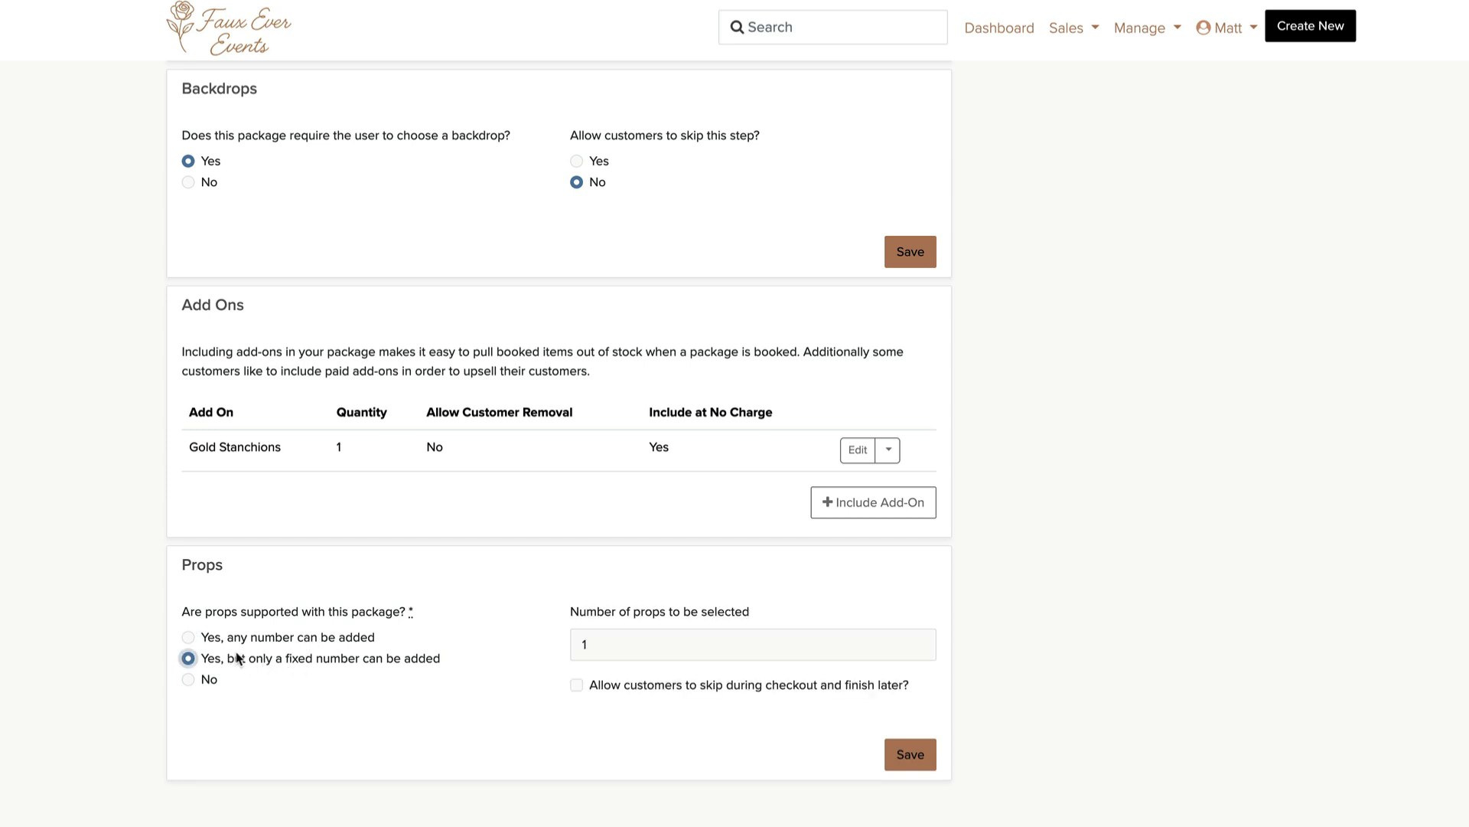
Set the number of props to be selected to 1 and save the package
double_click(621, 641)
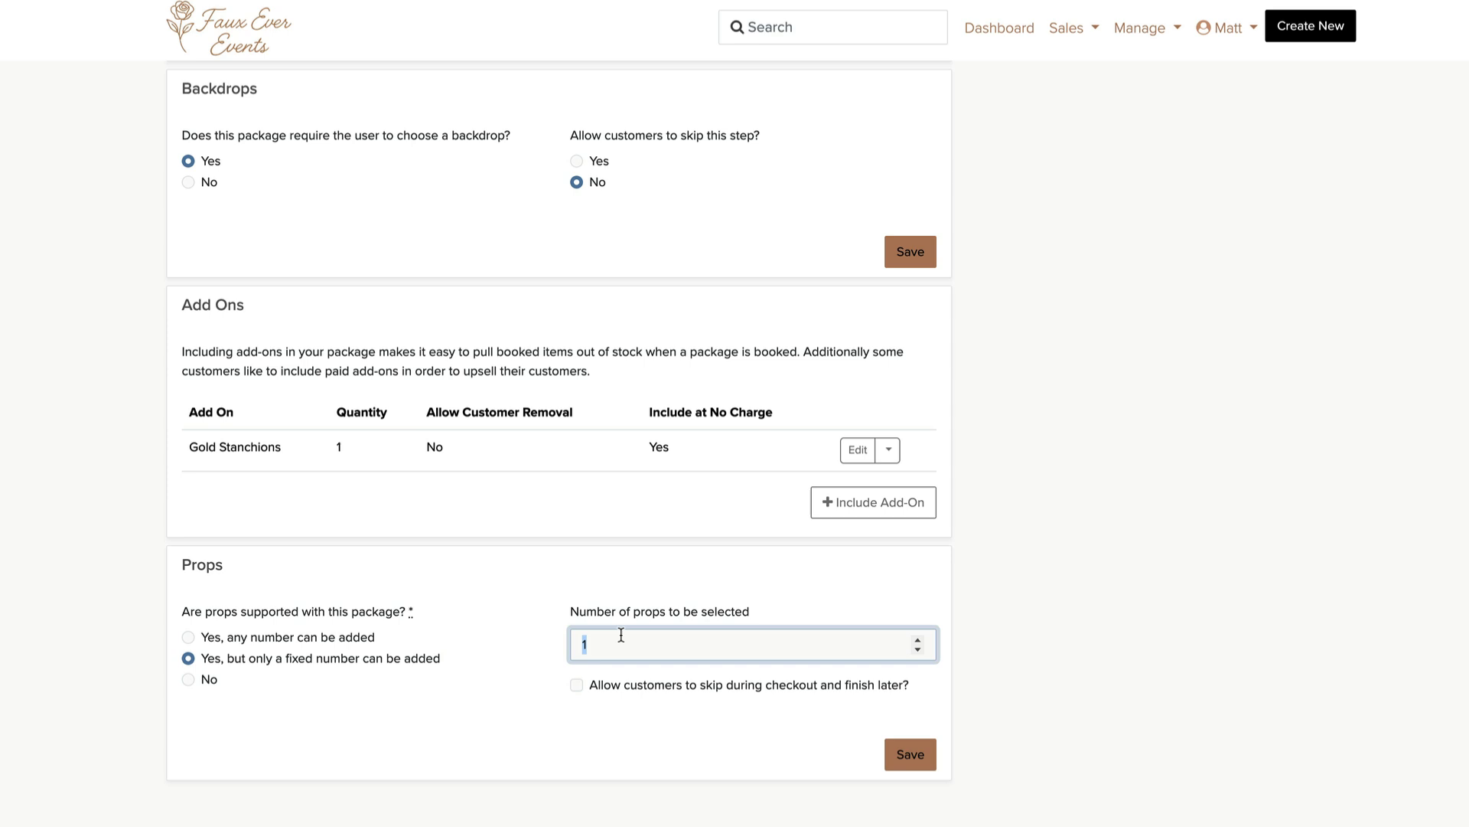
type("2")
key("BackSpace")
type("1")
left_click(926, 758)
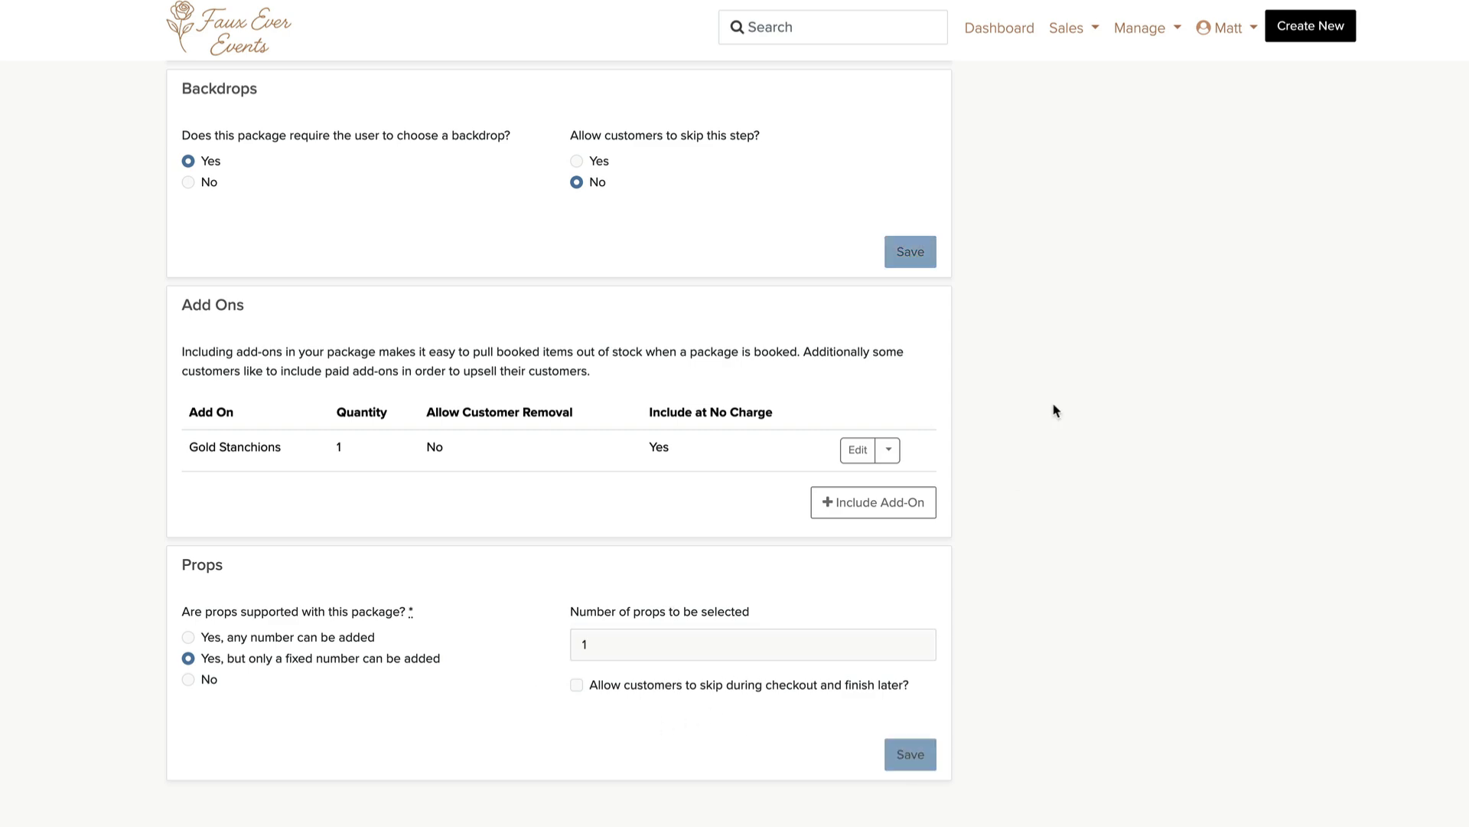
Start a new booking for the 360 Booth and choose the Signature Spin package
left_click(1318, 27)
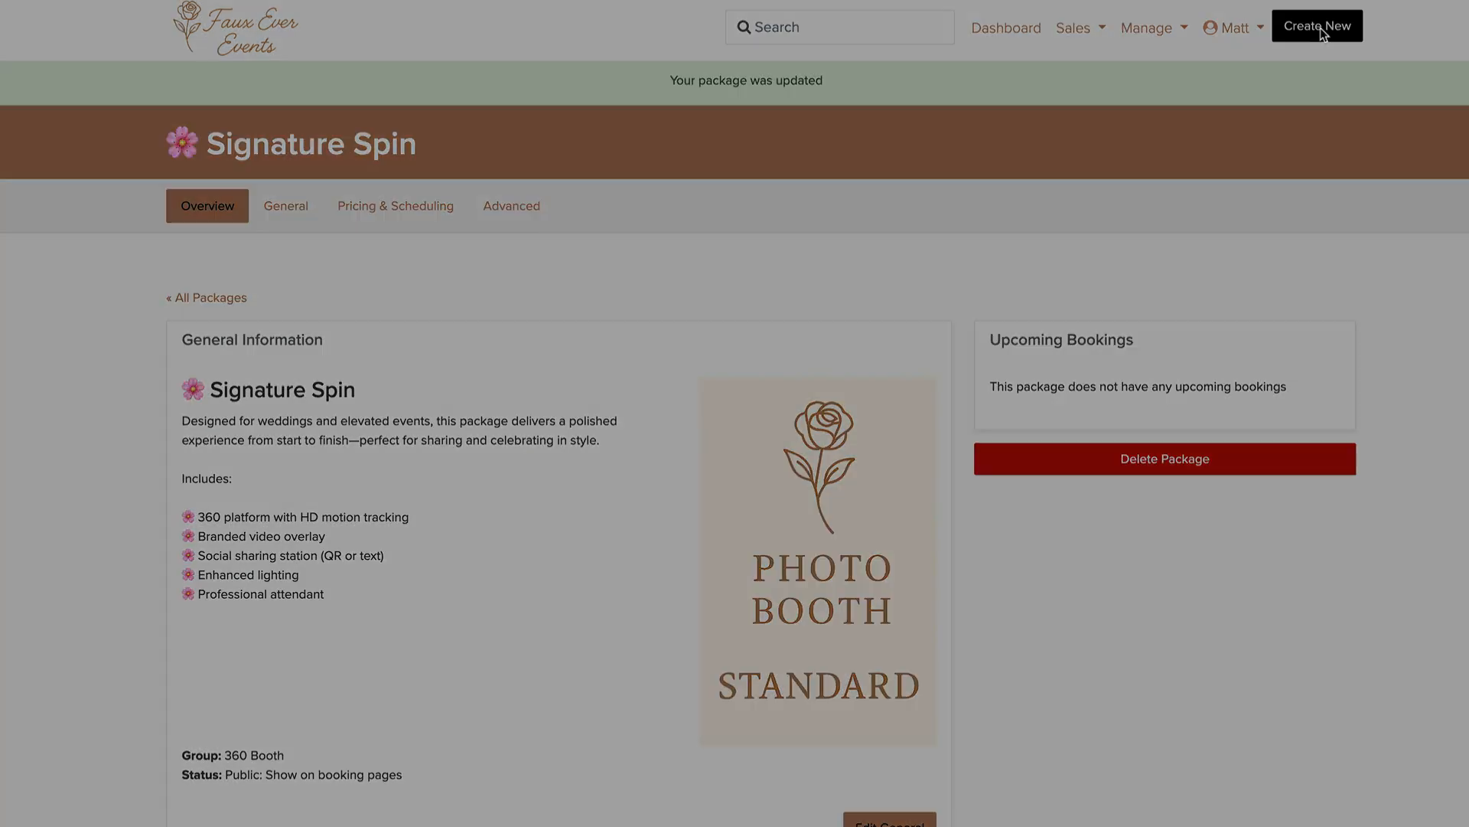
left_click(741, 507)
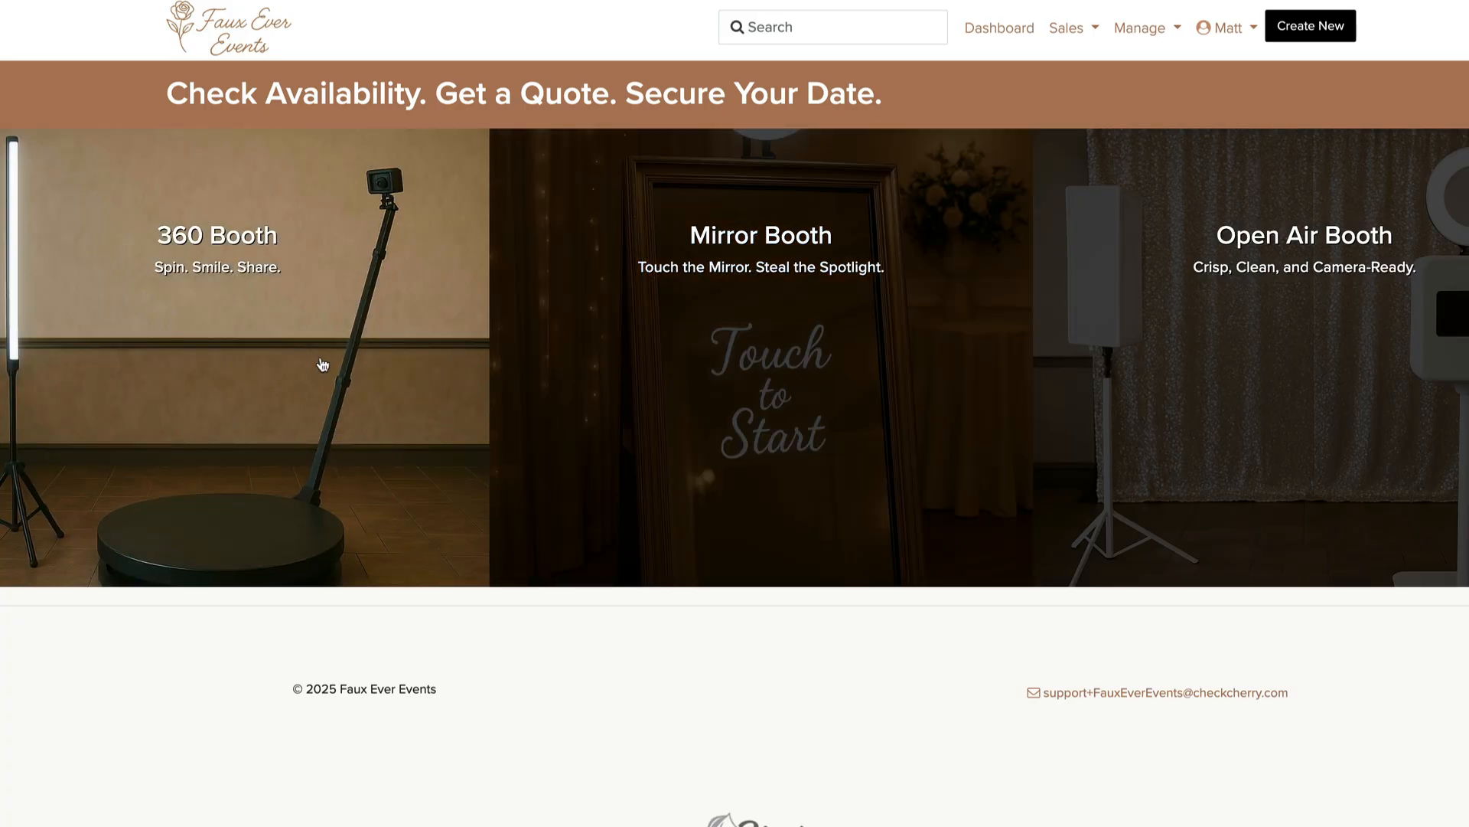
left_click(323, 364)
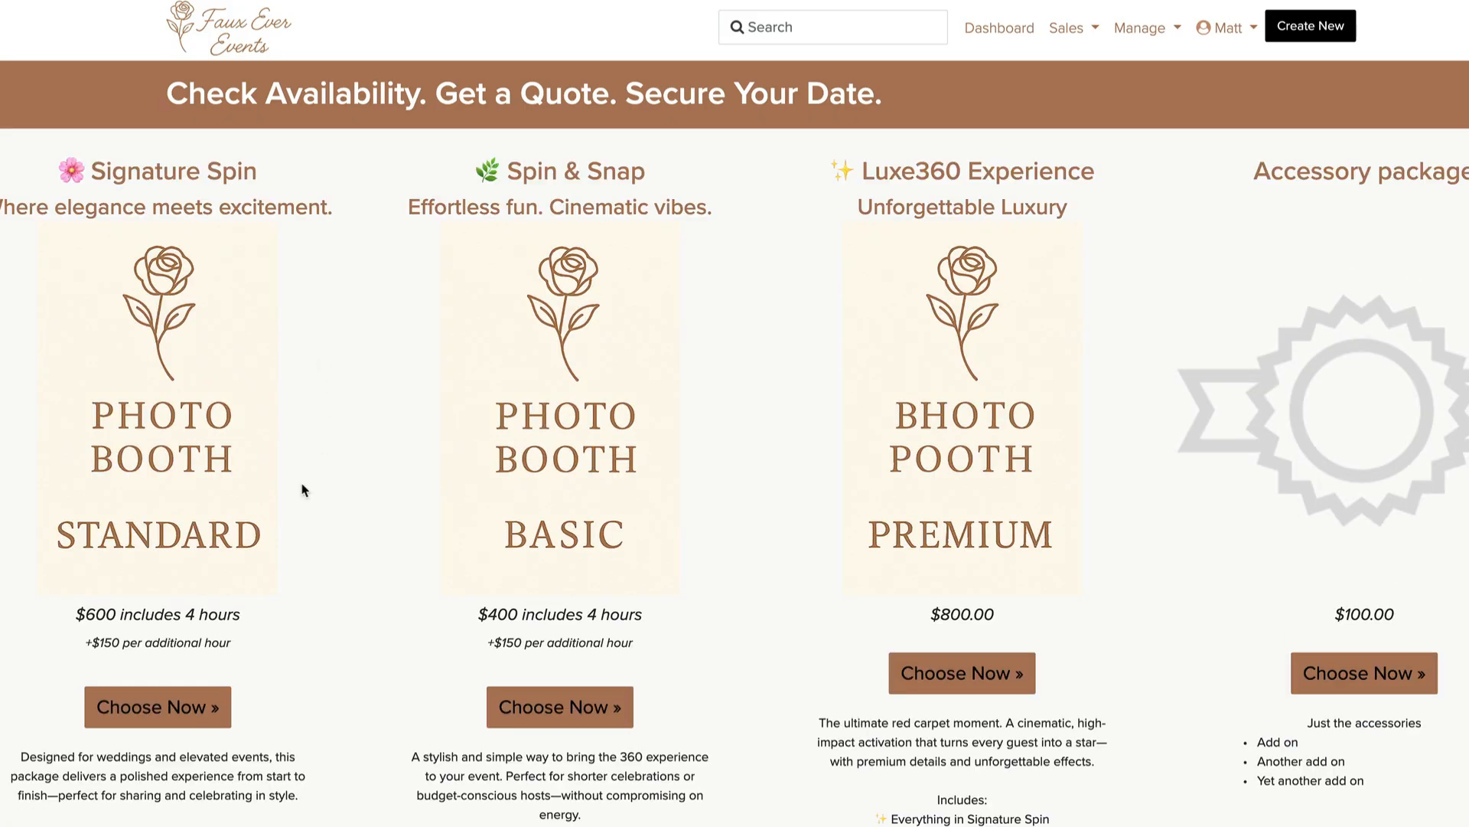
left_click(176, 717)
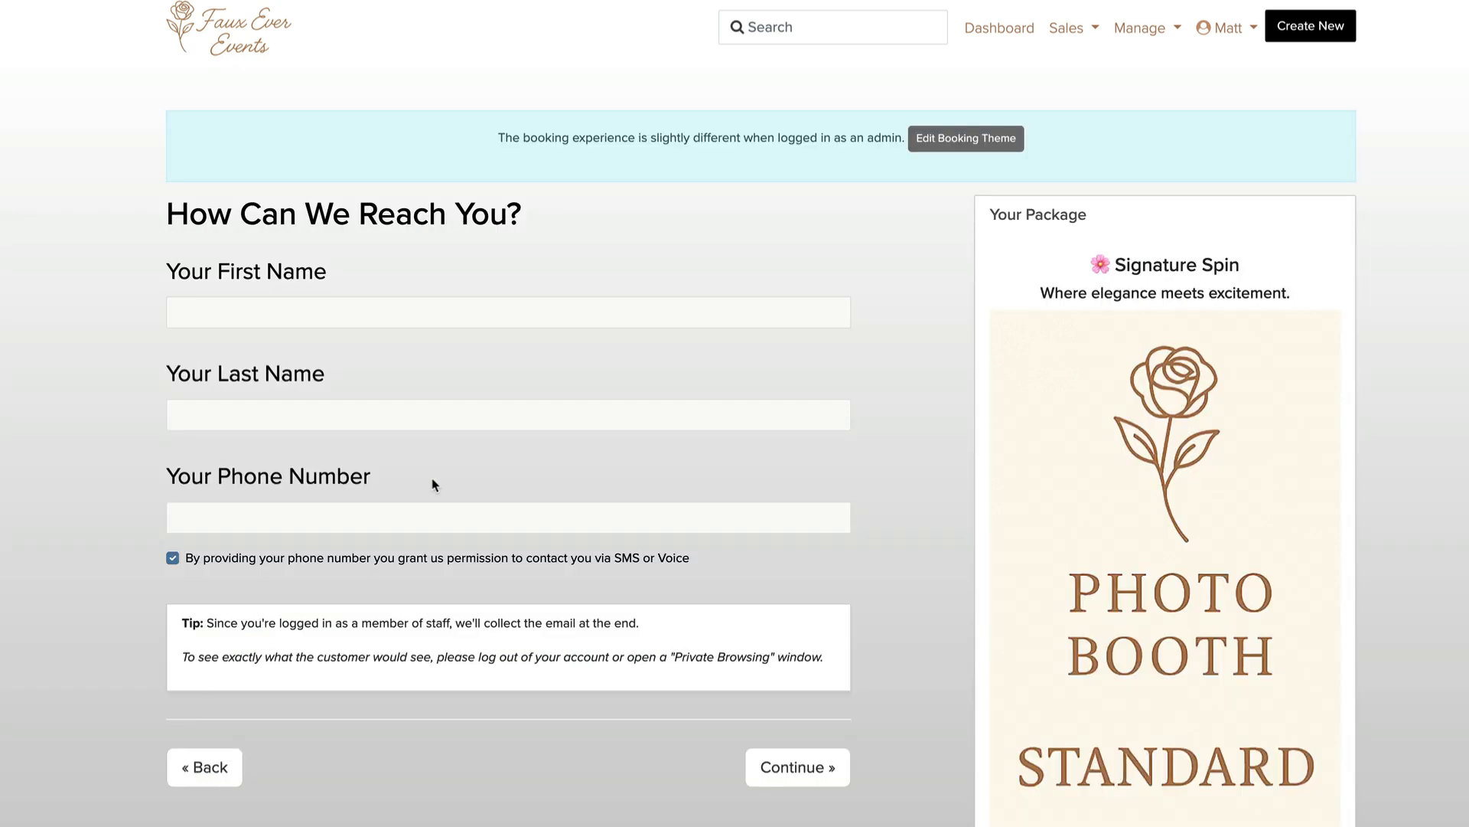
Fill in the customer's first name, last name and phone number with test entries and continue the booking
left_click(423, 318)
type("test")
left_click(528, 423)
type("test")
left_click(544, 522)
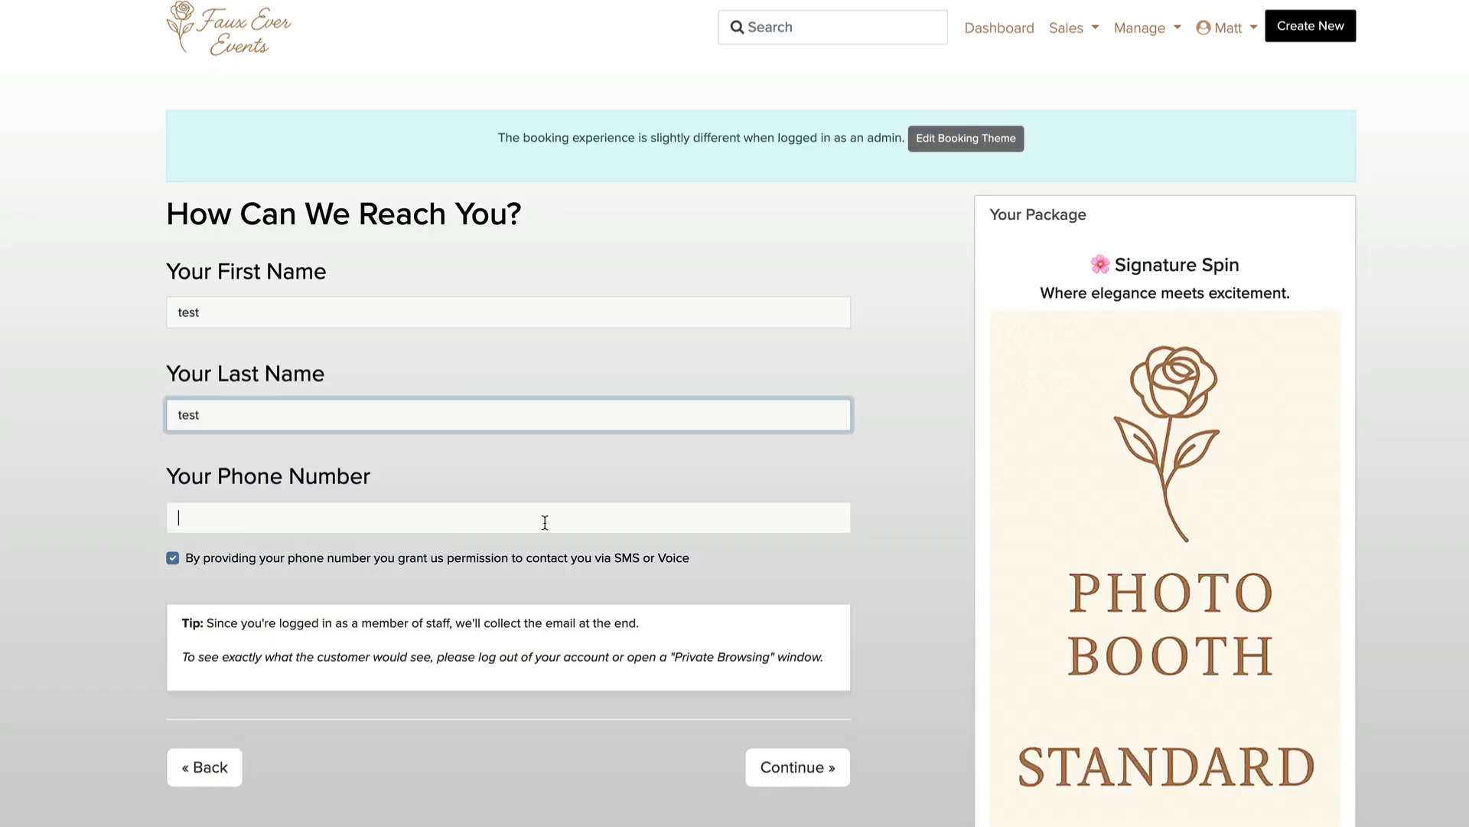
type("test")
left_click(762, 765)
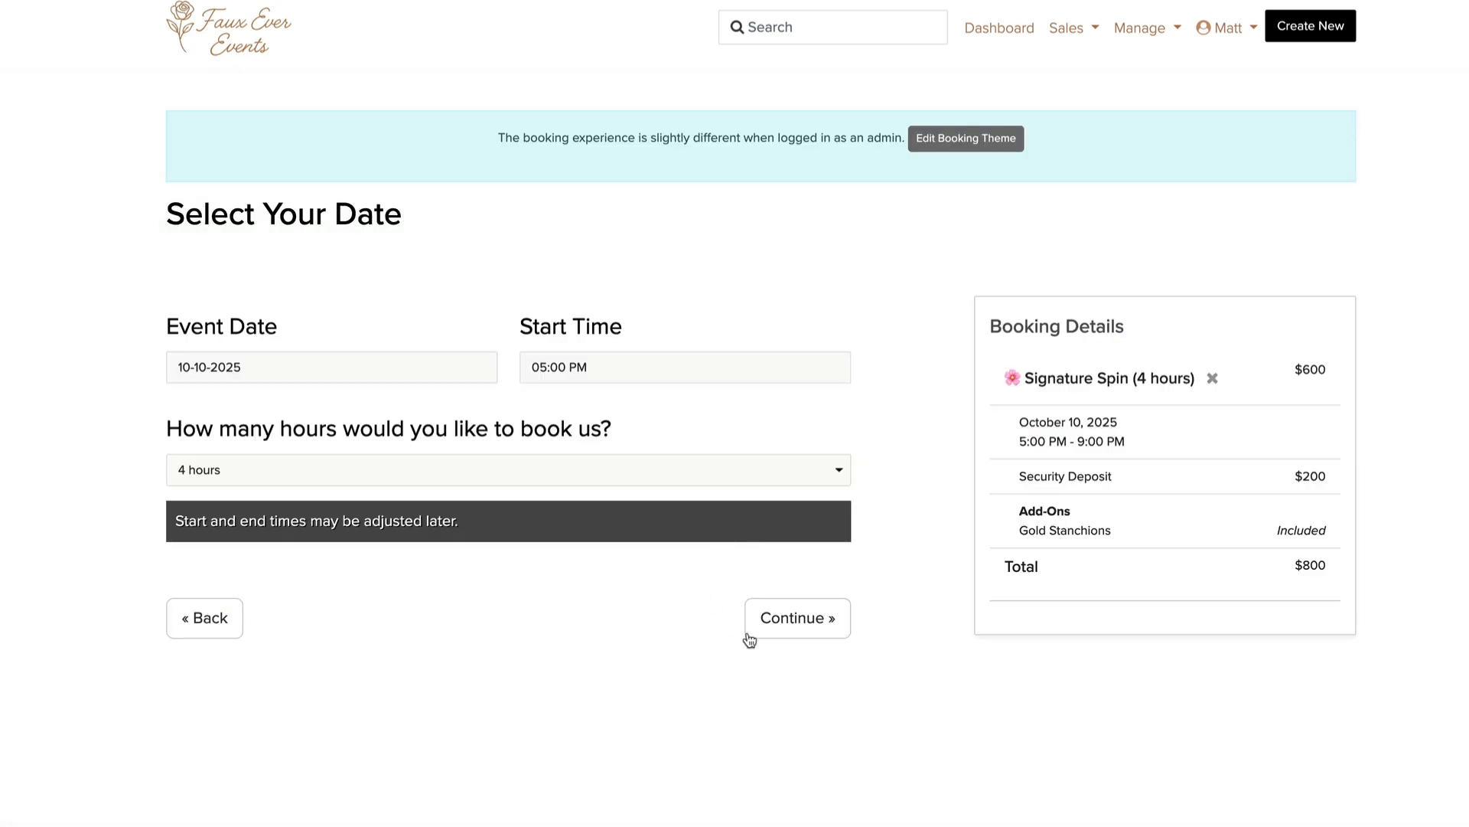
Set the event date to 11-08-2025, add no extras, and choose the Gold Sequin backdrop
left_click(449, 367)
left_click(420, 652)
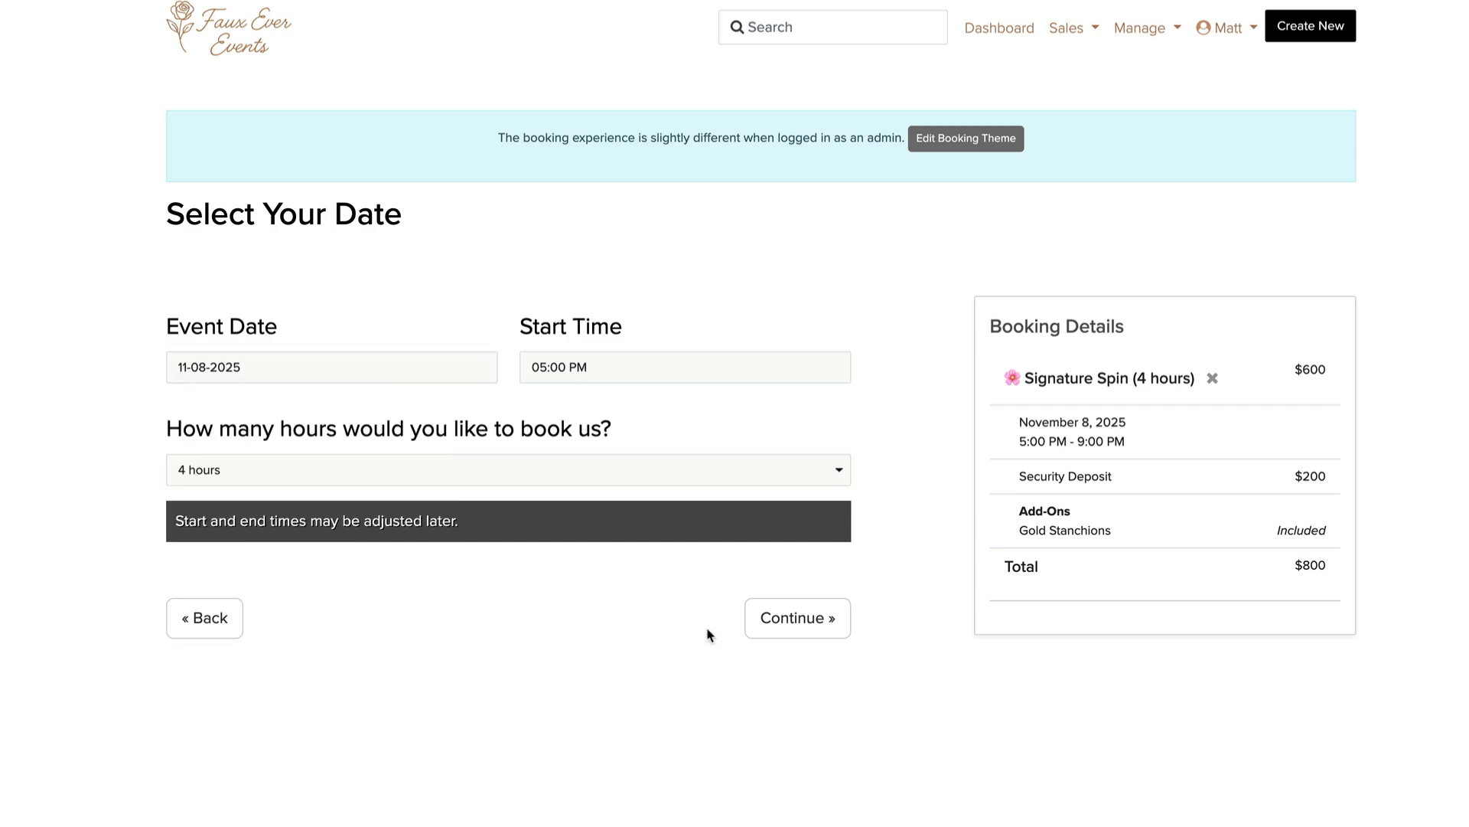
left_click(775, 630)
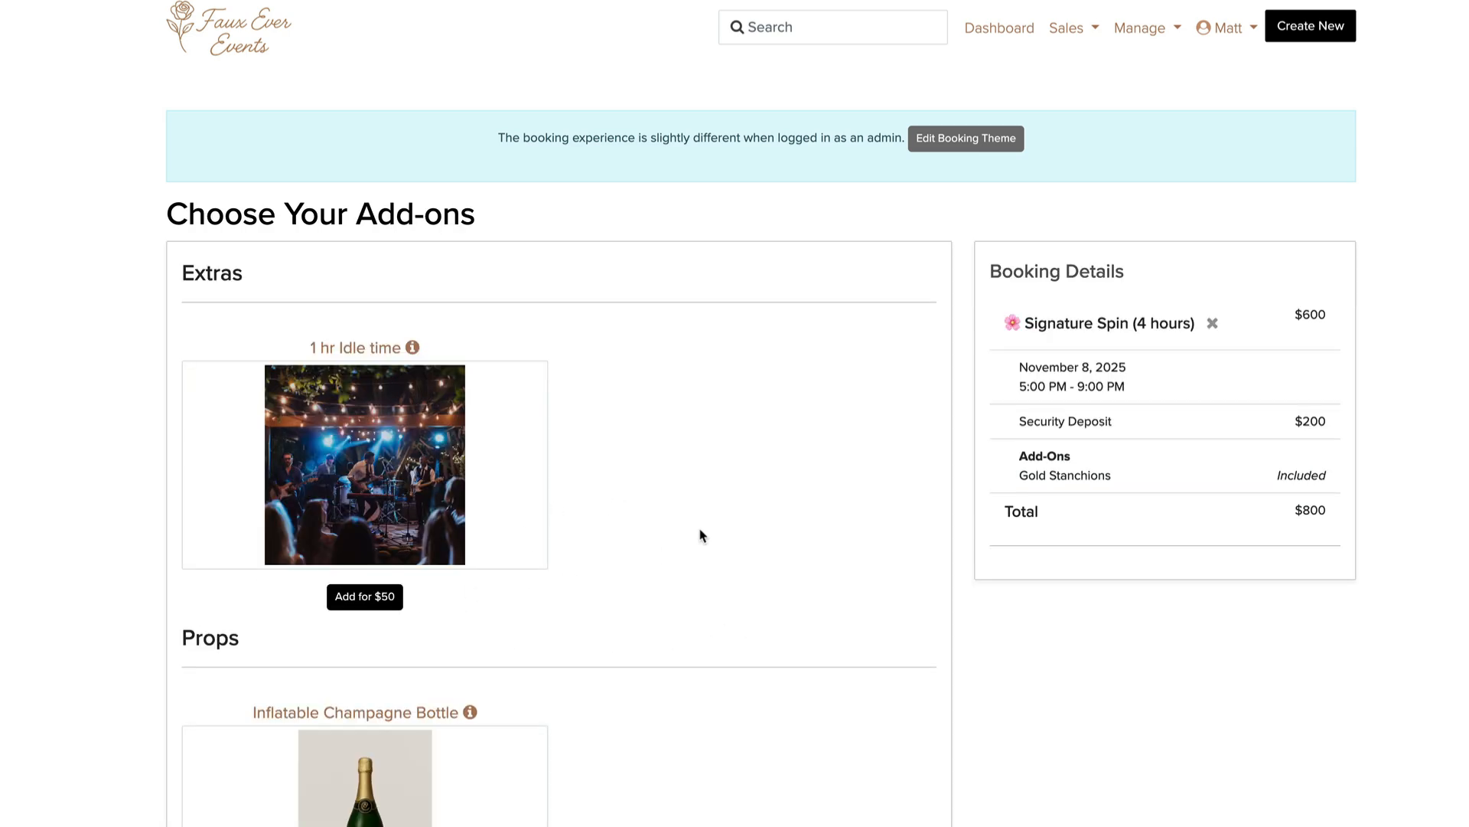
scroll(719, 493, "down", 15)
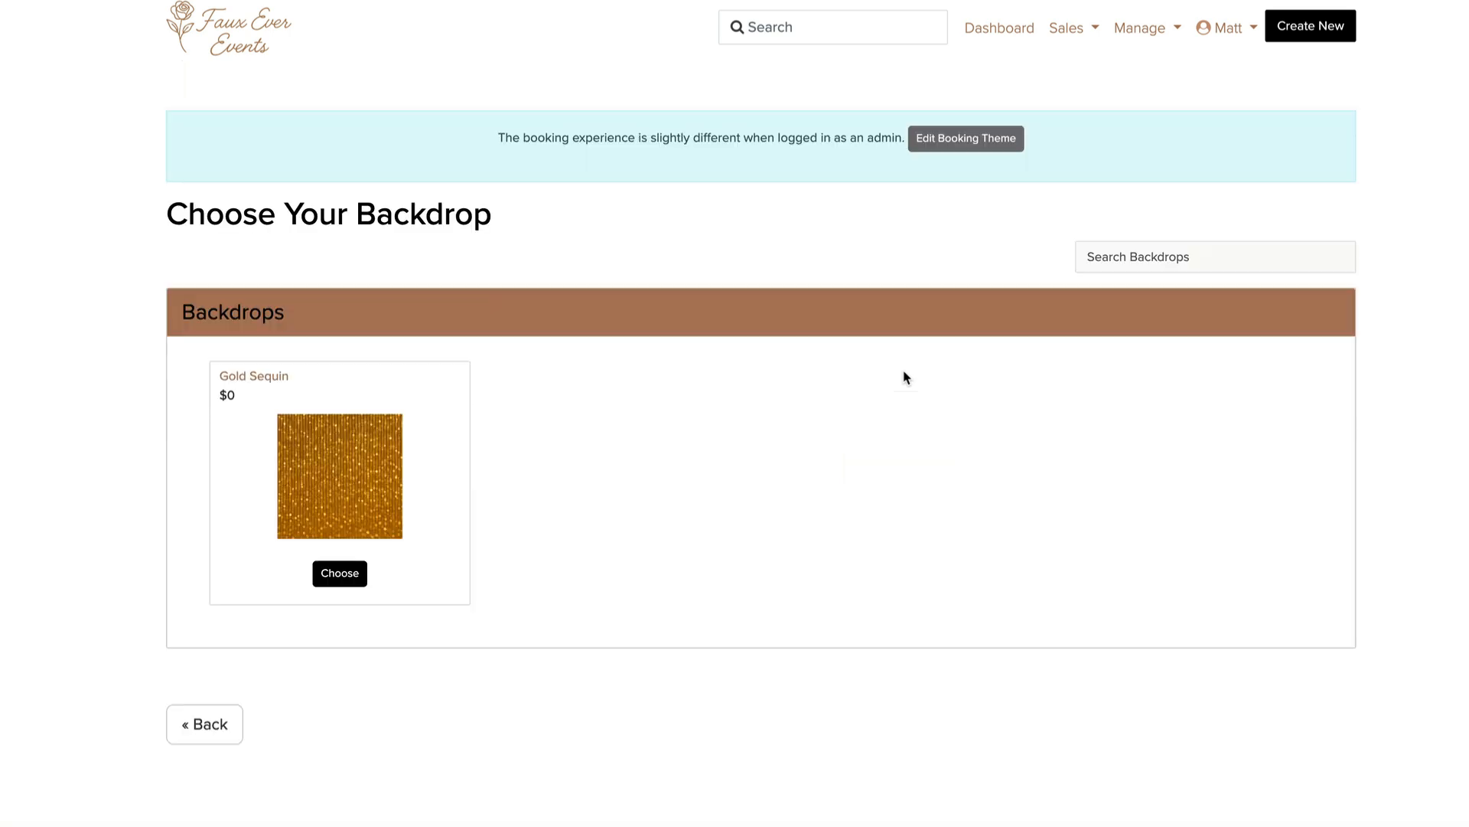
left_click(389, 583)
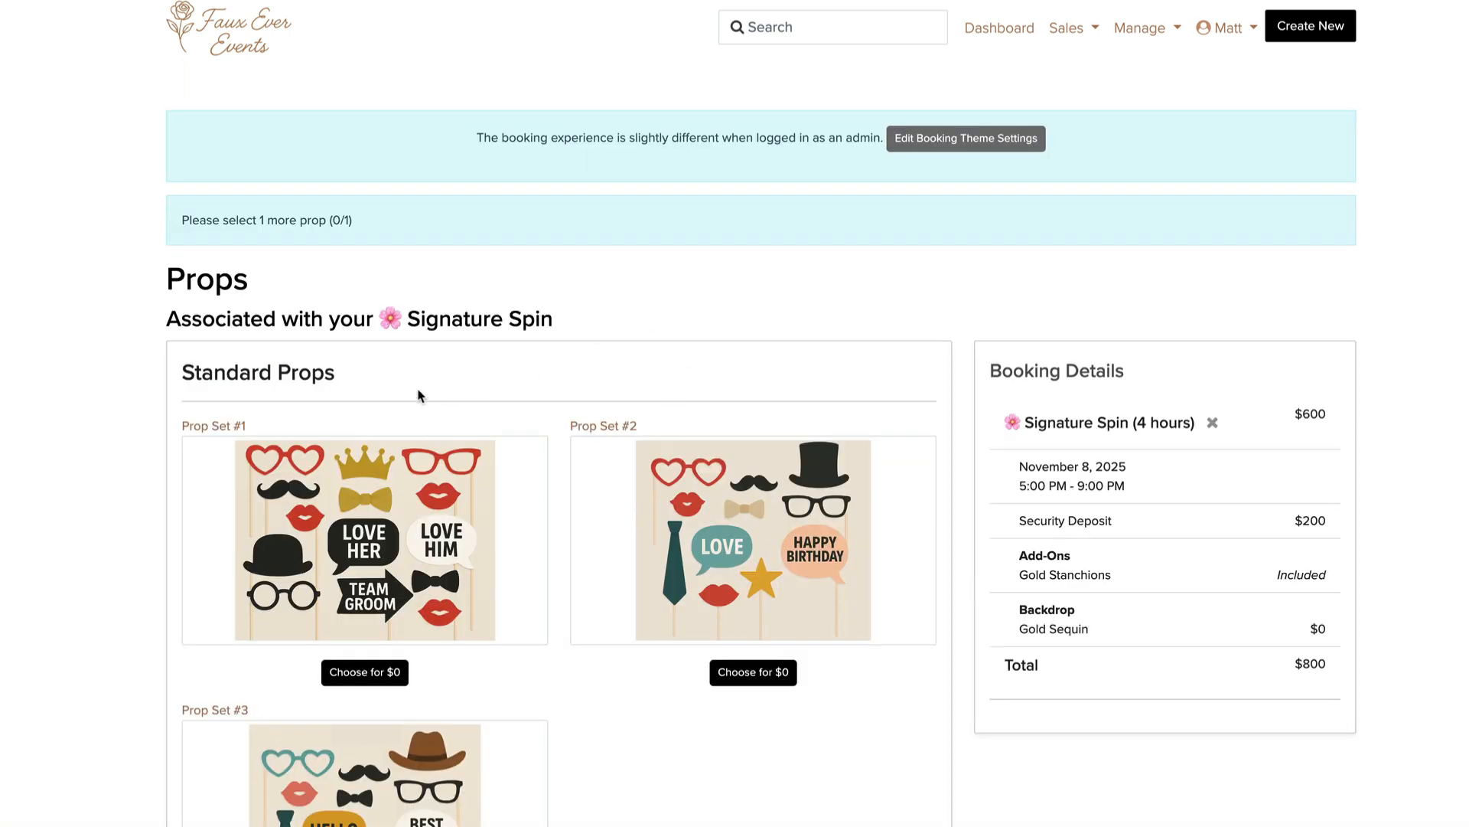
Review the Standard Props offered with the Signature Spin package and choose Prop Set #2 for the booking
left_click_drag(413, 391, 190, 374)
left_click(188, 373)
scroll(191, 387, "down", 1)
scroll(235, 387, "down", 3)
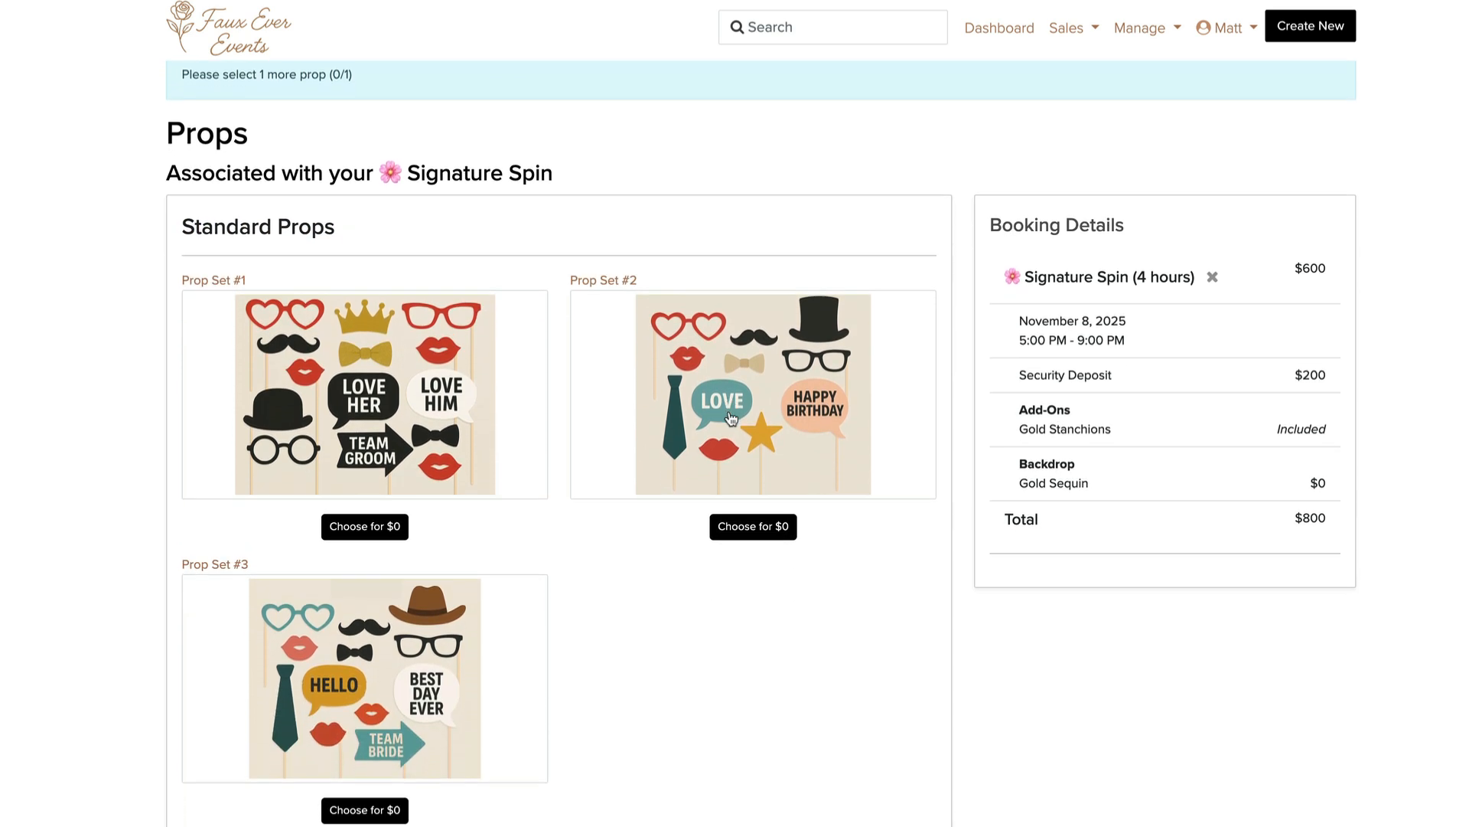
scroll(689, 459, "down", 1)
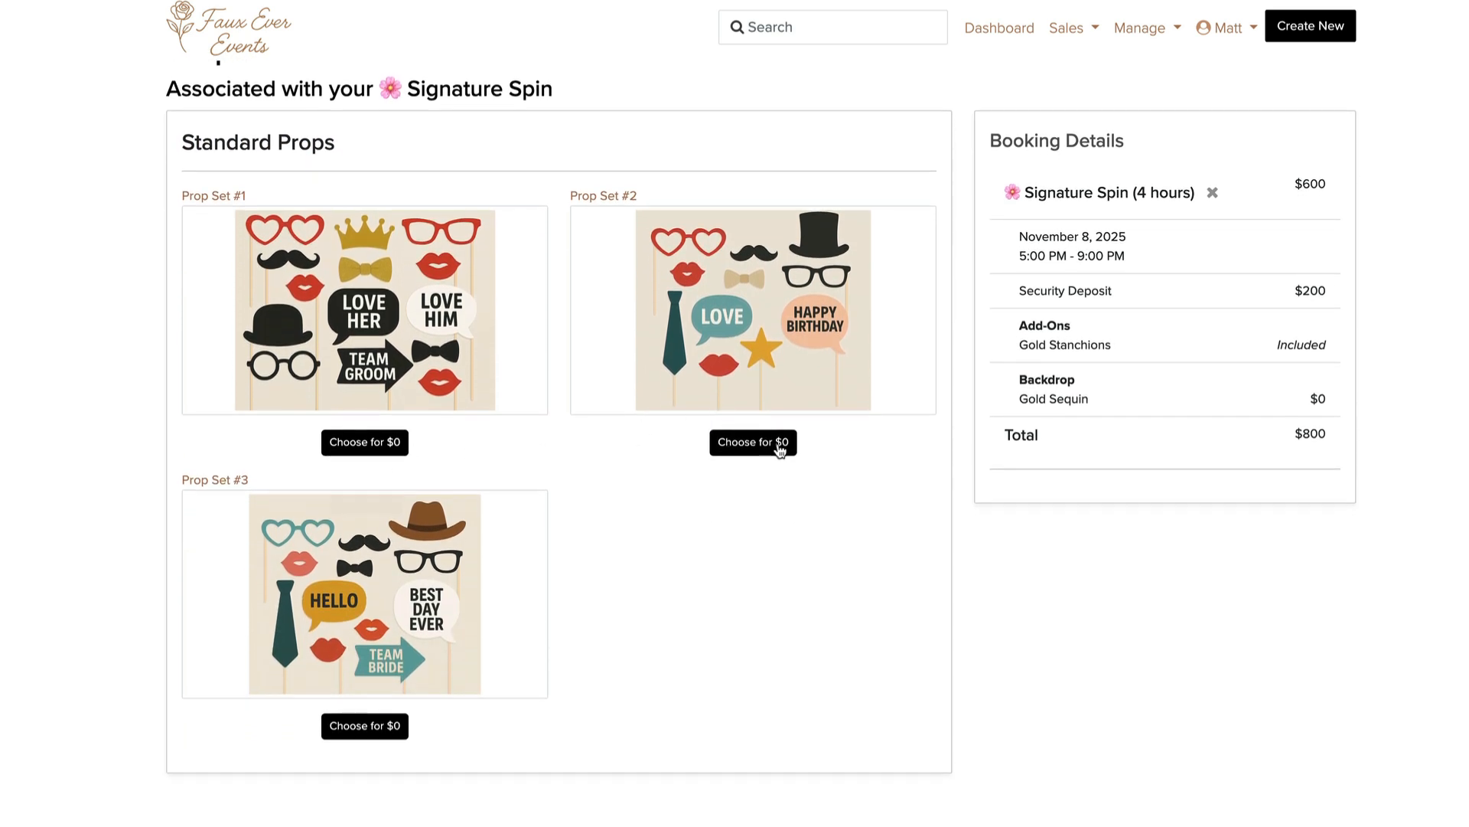
left_click(768, 443)
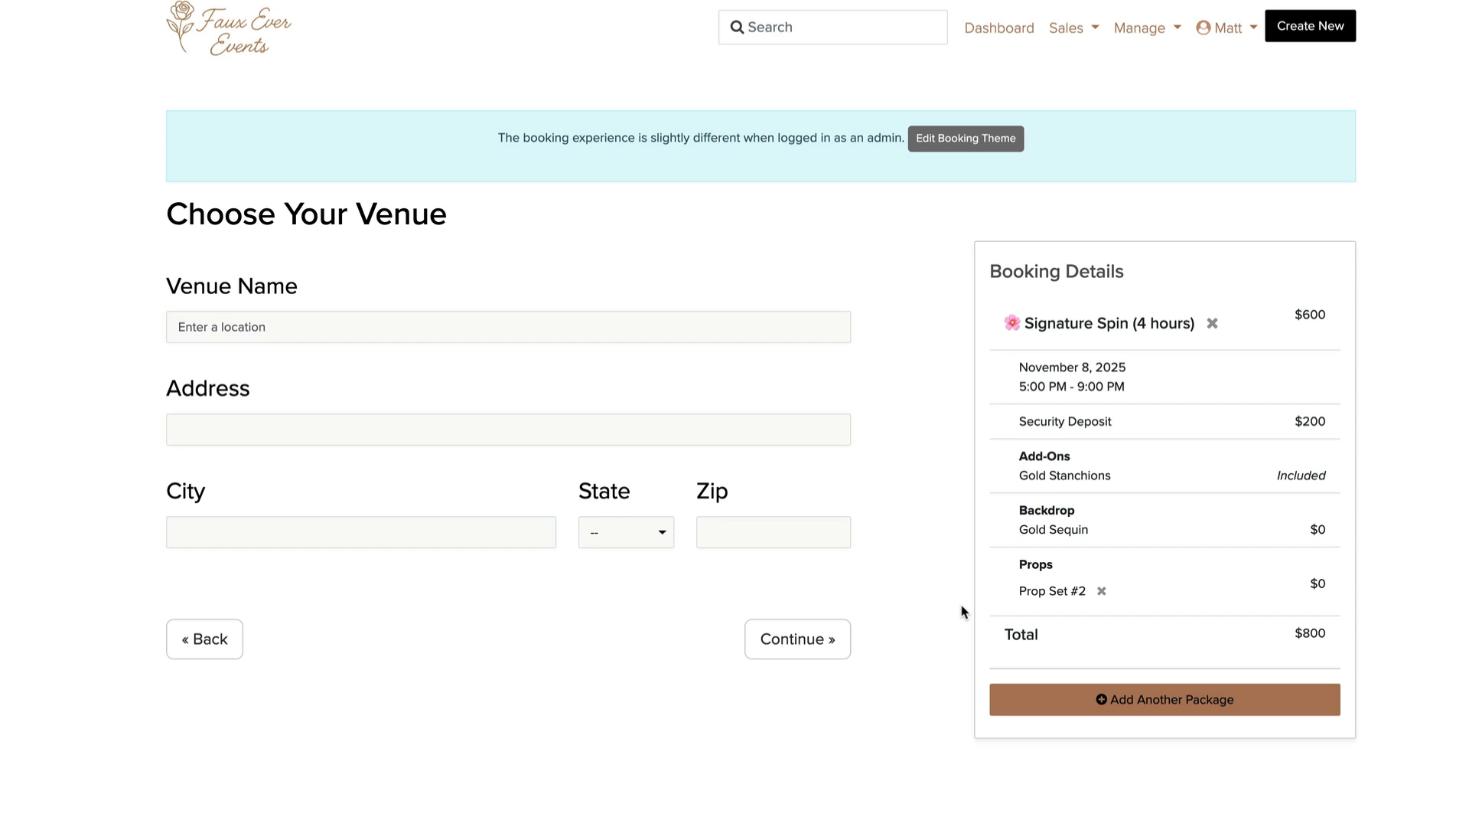
left_click(398, 317)
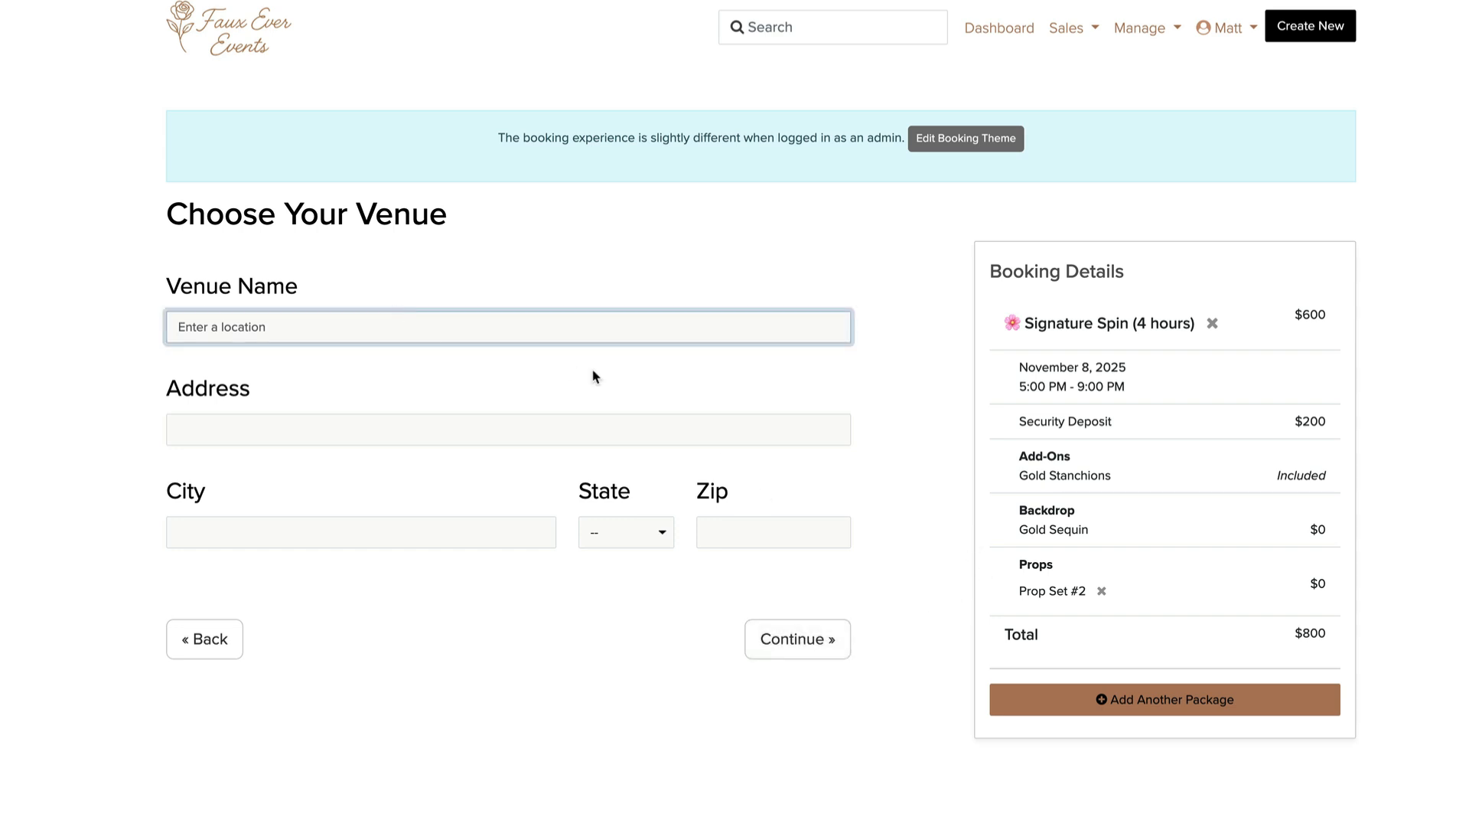
left_click(1061, 40)
left_click(980, 420)
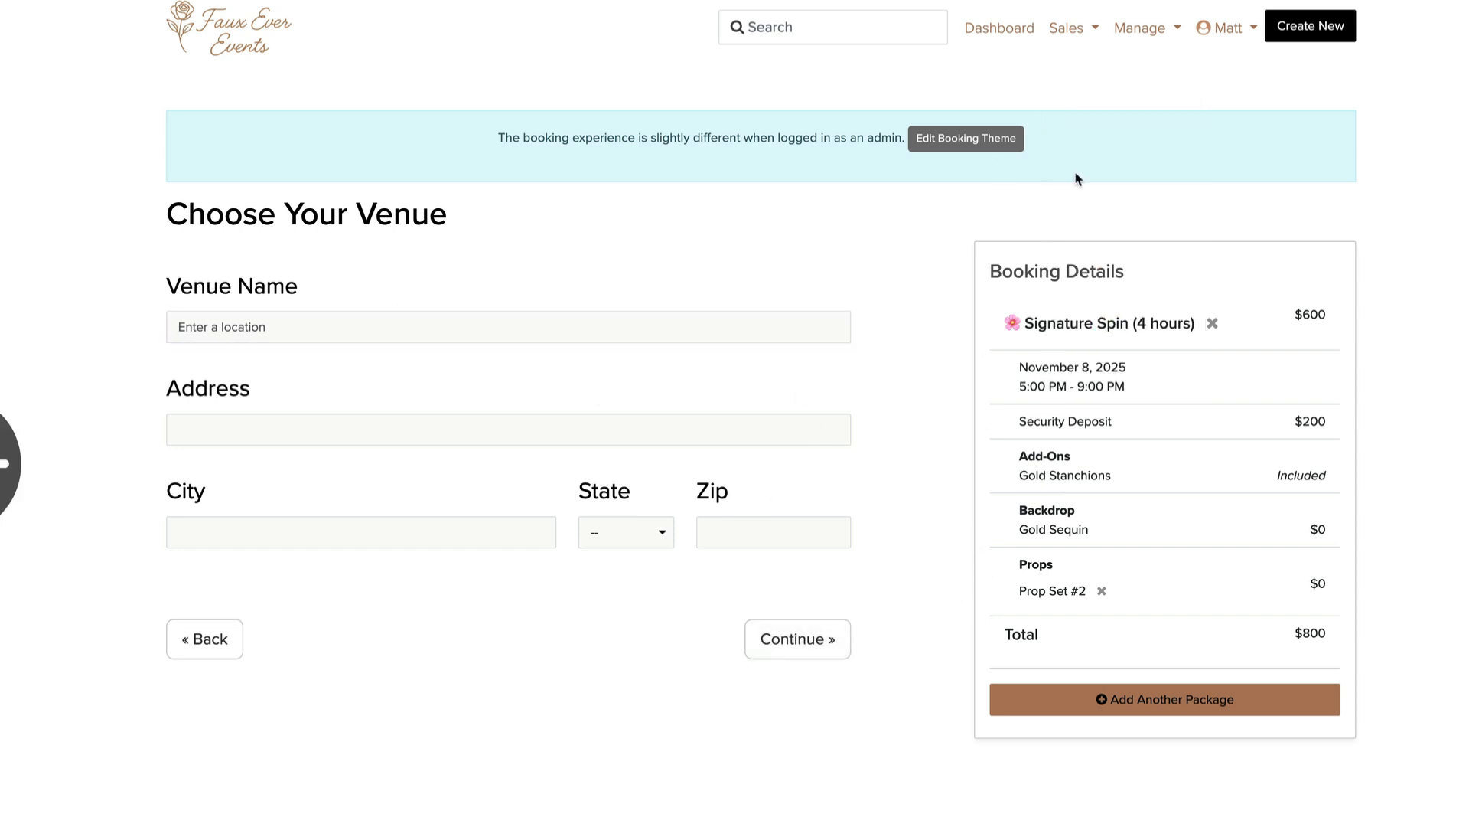
Create a new proposal and select Signature Spin as its package
left_click(1290, 31)
left_click(673, 130)
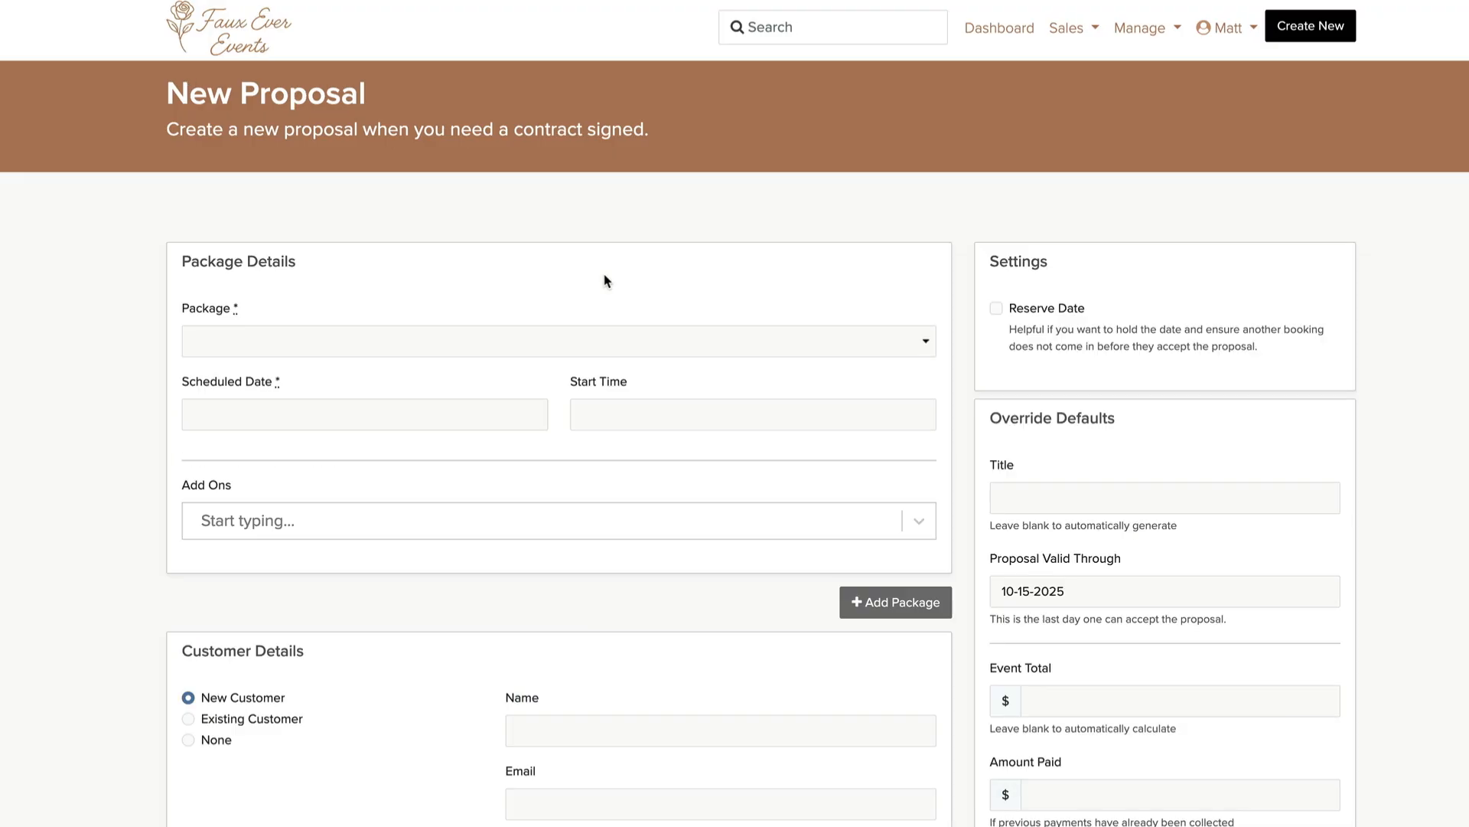
left_click(340, 343)
left_click(350, 385)
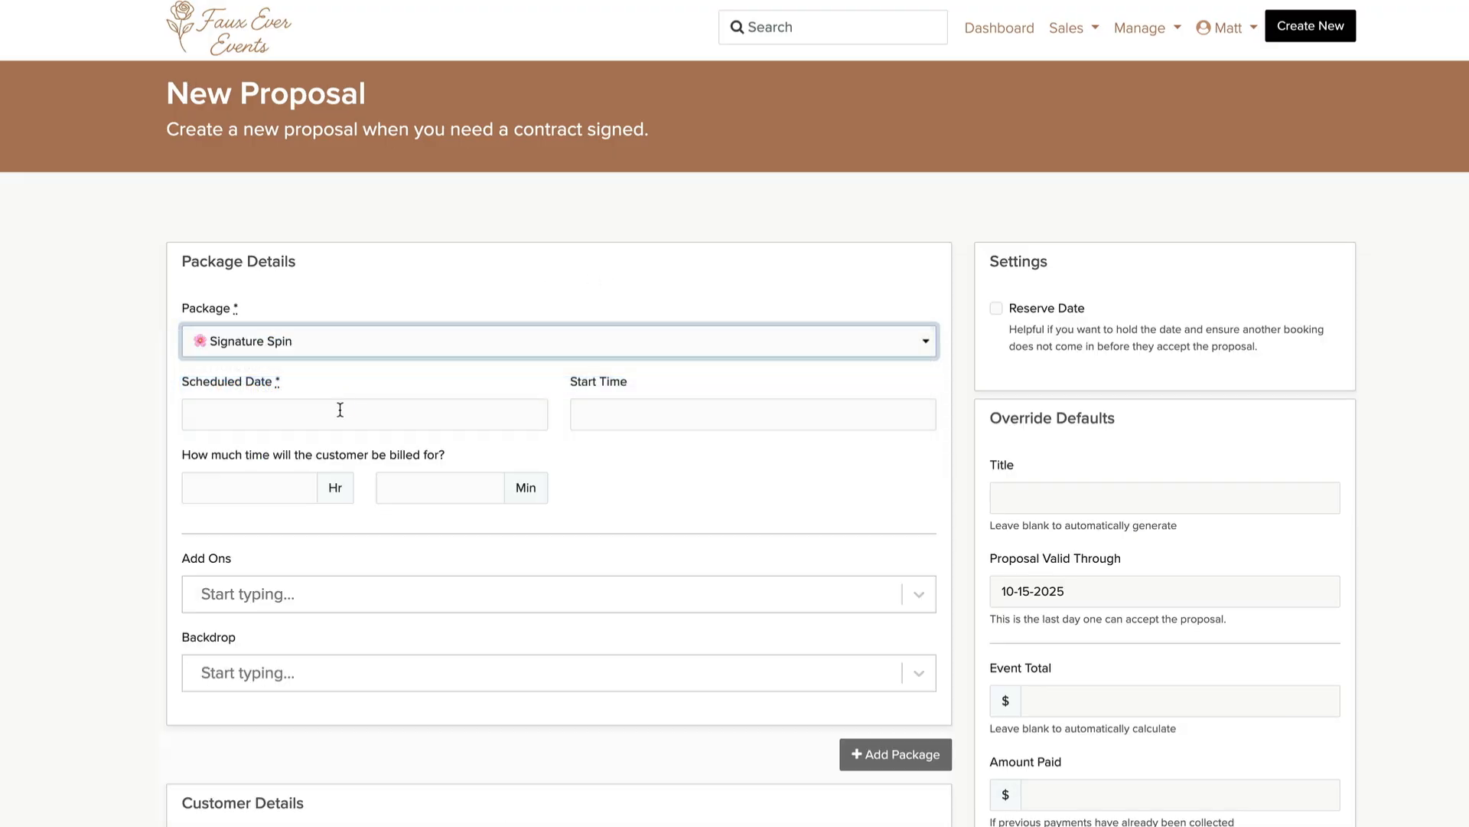
Schedule the proposal for 10-08-2025 with a 12:00 PM start time and 4 billed hours
left_click(339, 417)
left_click(658, 414)
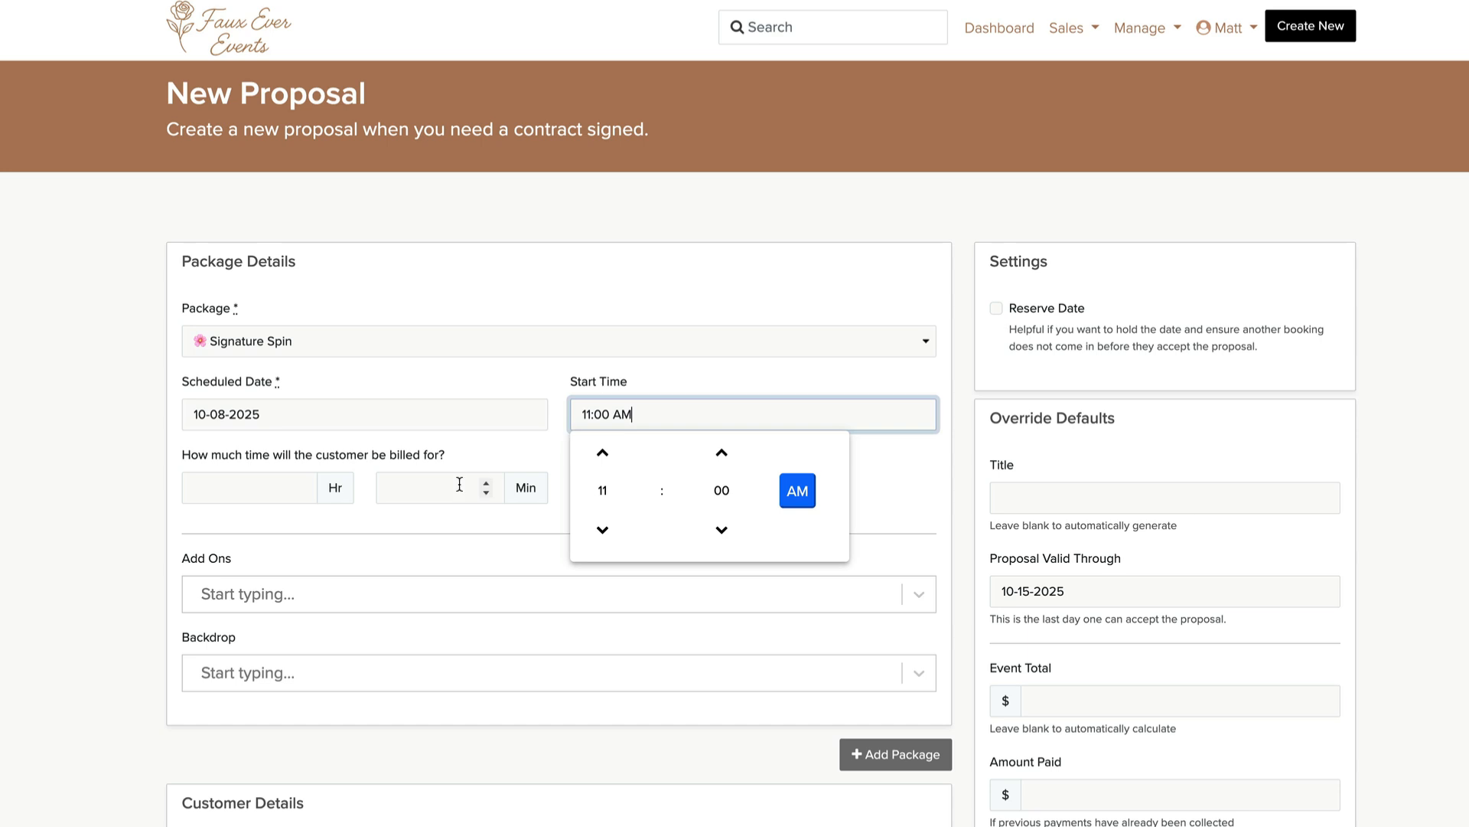
left_click(603, 452)
left_click(281, 487)
type("4")
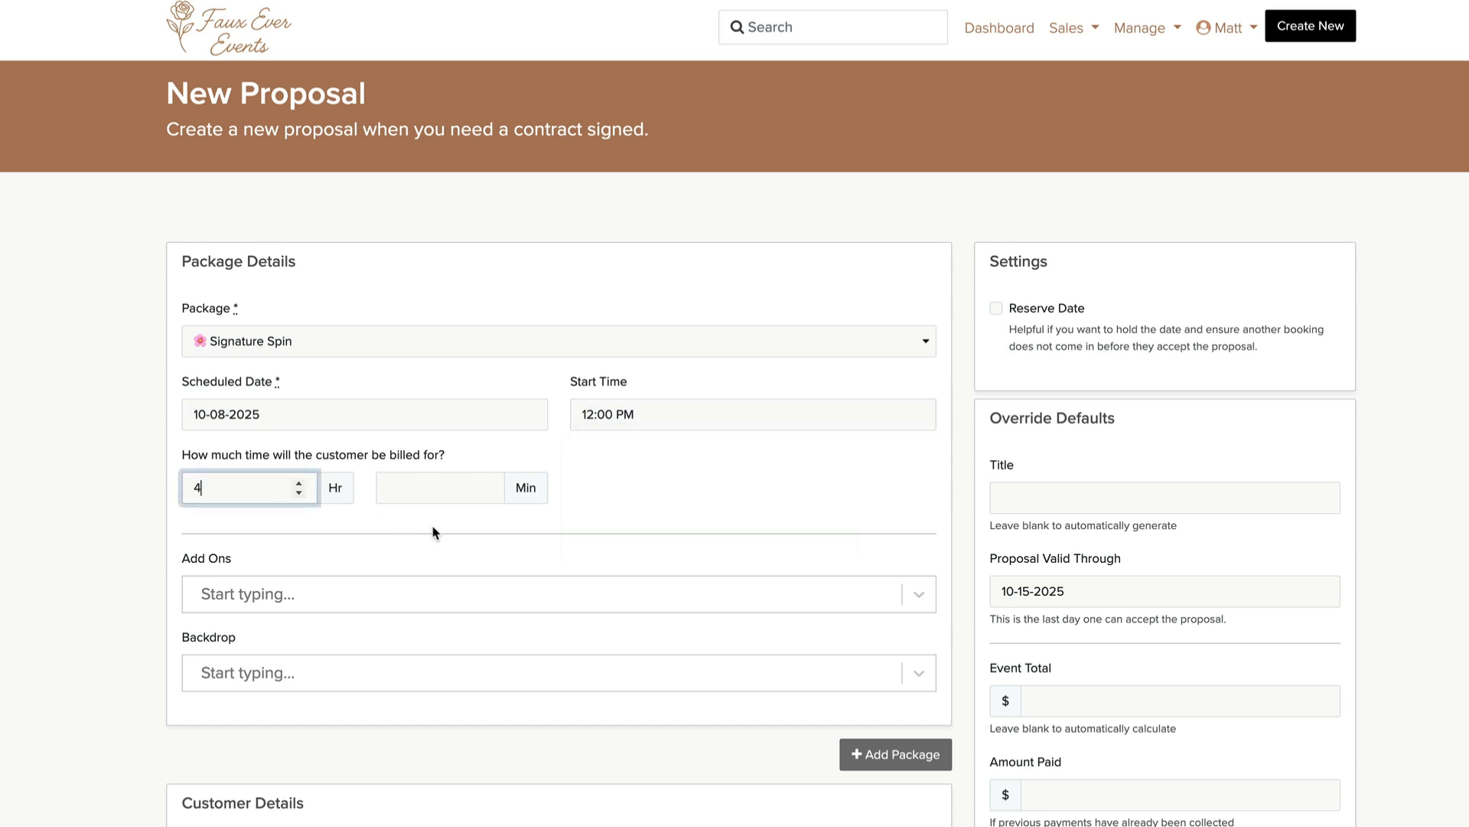
Set the proposal's customer option to None and create the proposal
scroll(367, 573, "down", 2)
left_click(302, 450)
scroll(337, 490, "down", 2)
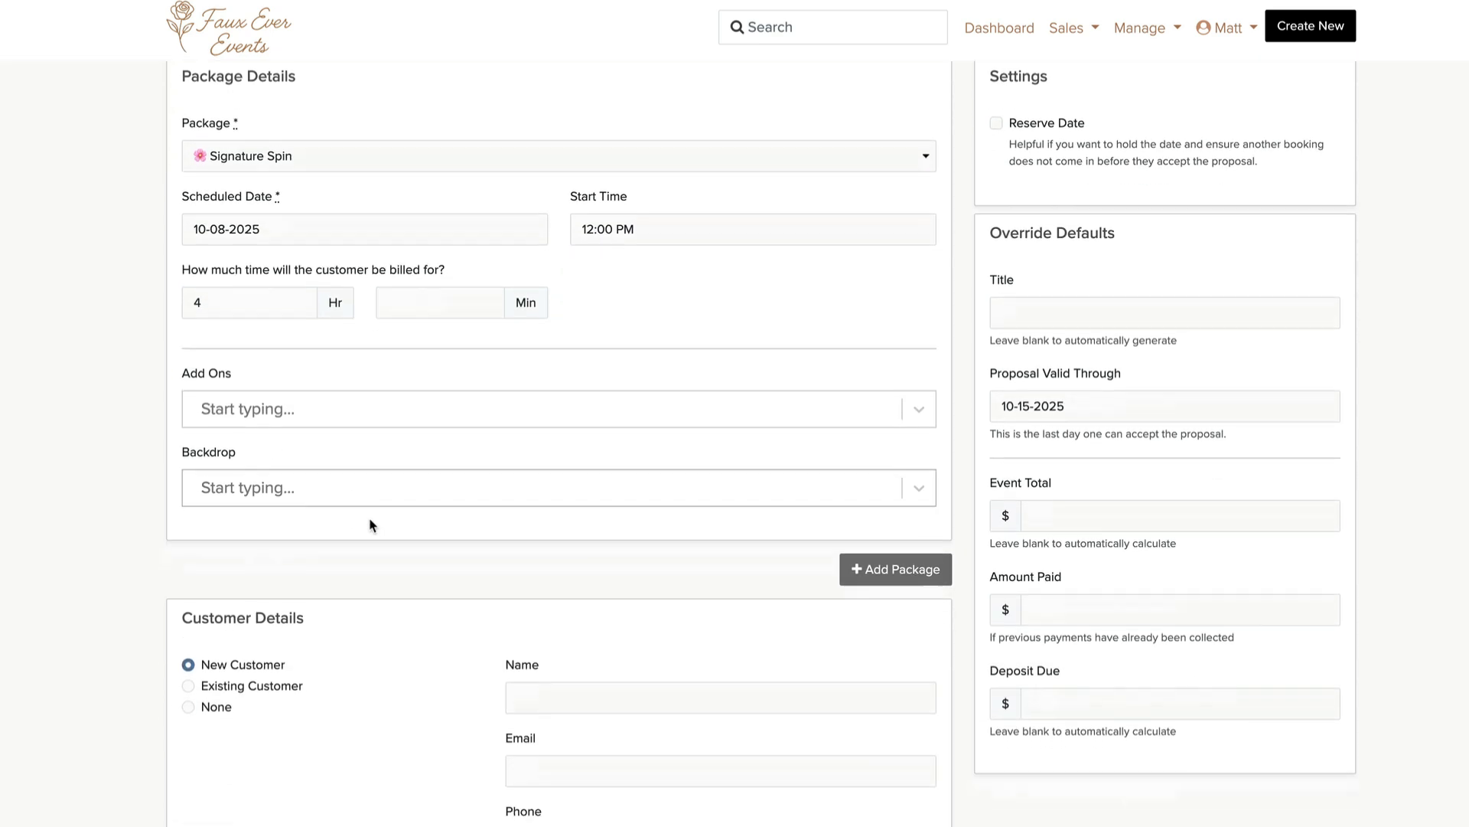
left_click(245, 635)
left_click(231, 655)
scroll(472, 498, "down", 15)
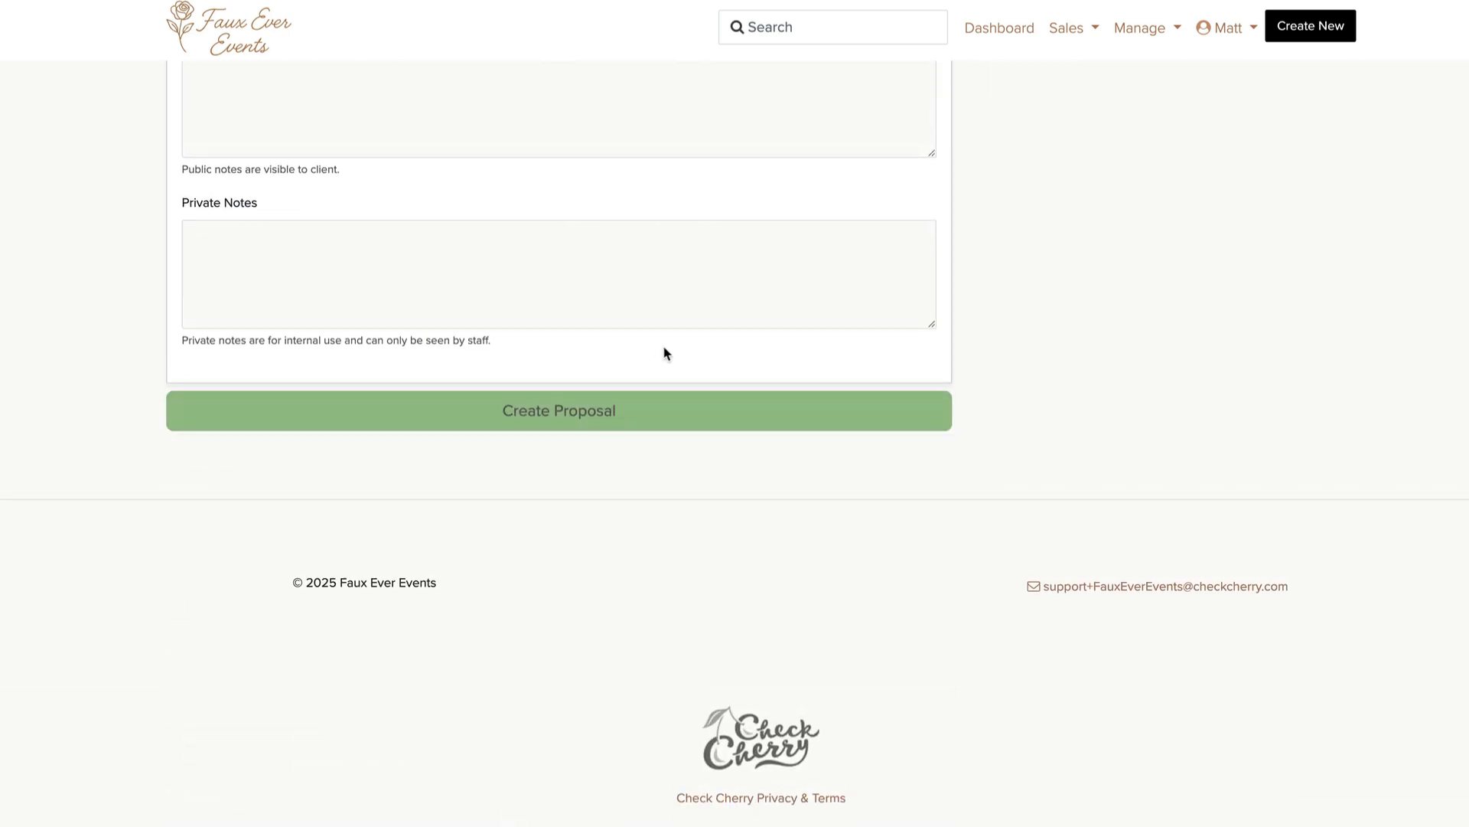
left_click(649, 411)
Examine the add-ons, backdrop and props sections of the new Signature Spin proposal
scroll(610, 551, "down", 8)
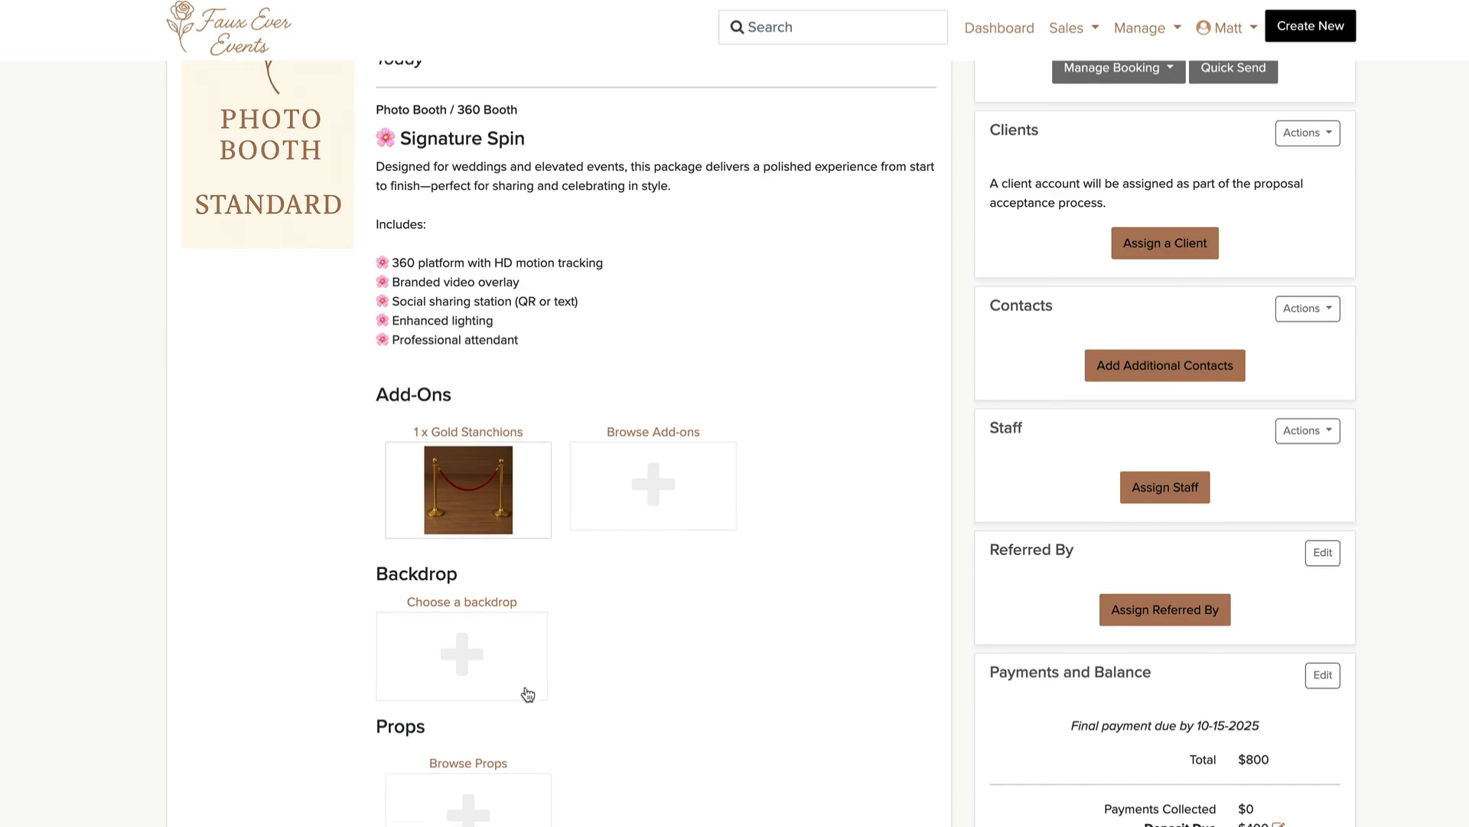
scroll(528, 694, "down", 1)
left_click_drag(392, 702, 365, 704)
left_click(365, 704)
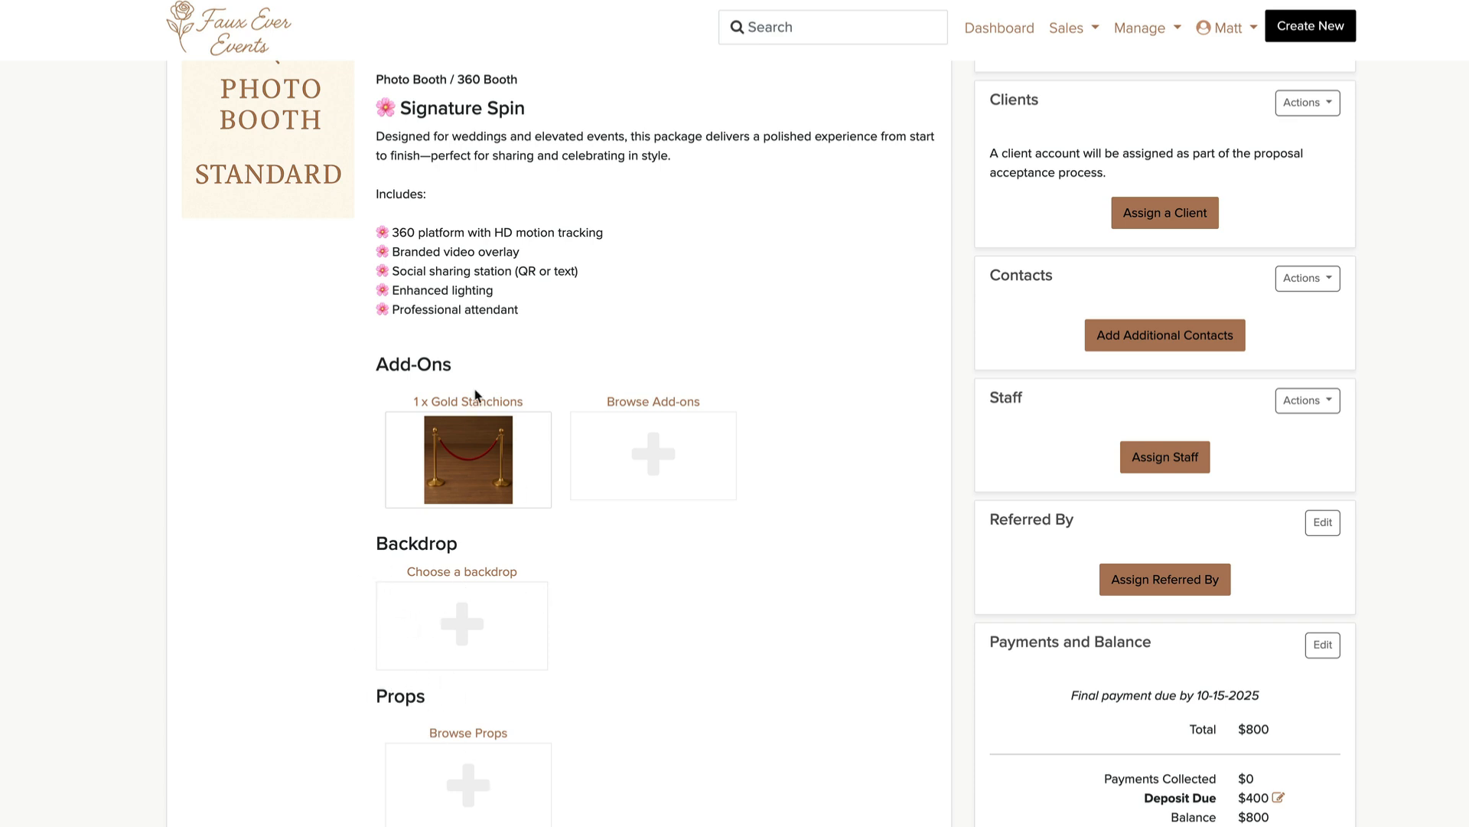
Start a new add-on in the Extras category and name it Premium Props
mouse_move(1154, 49)
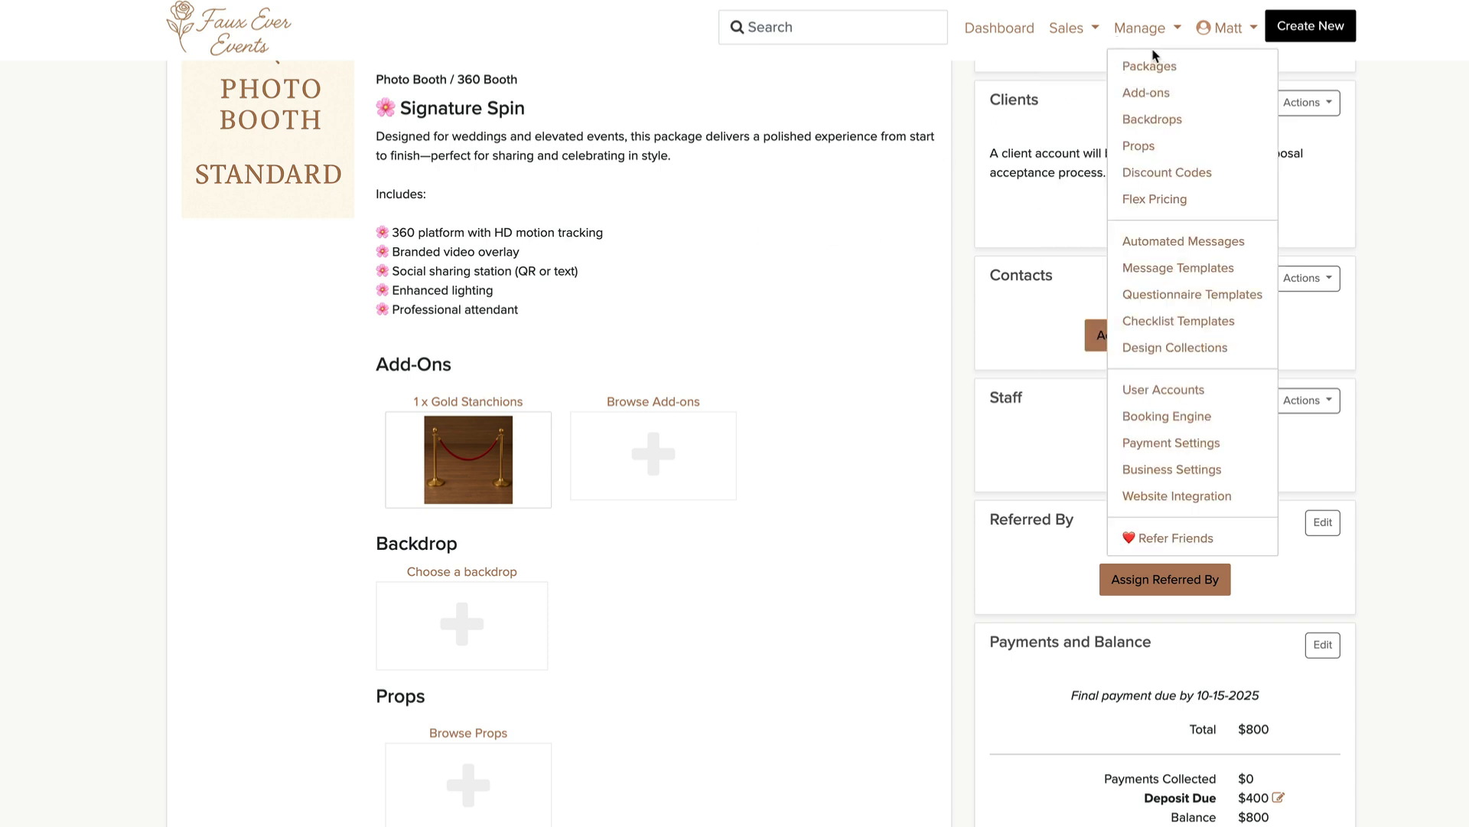
left_click(1148, 94)
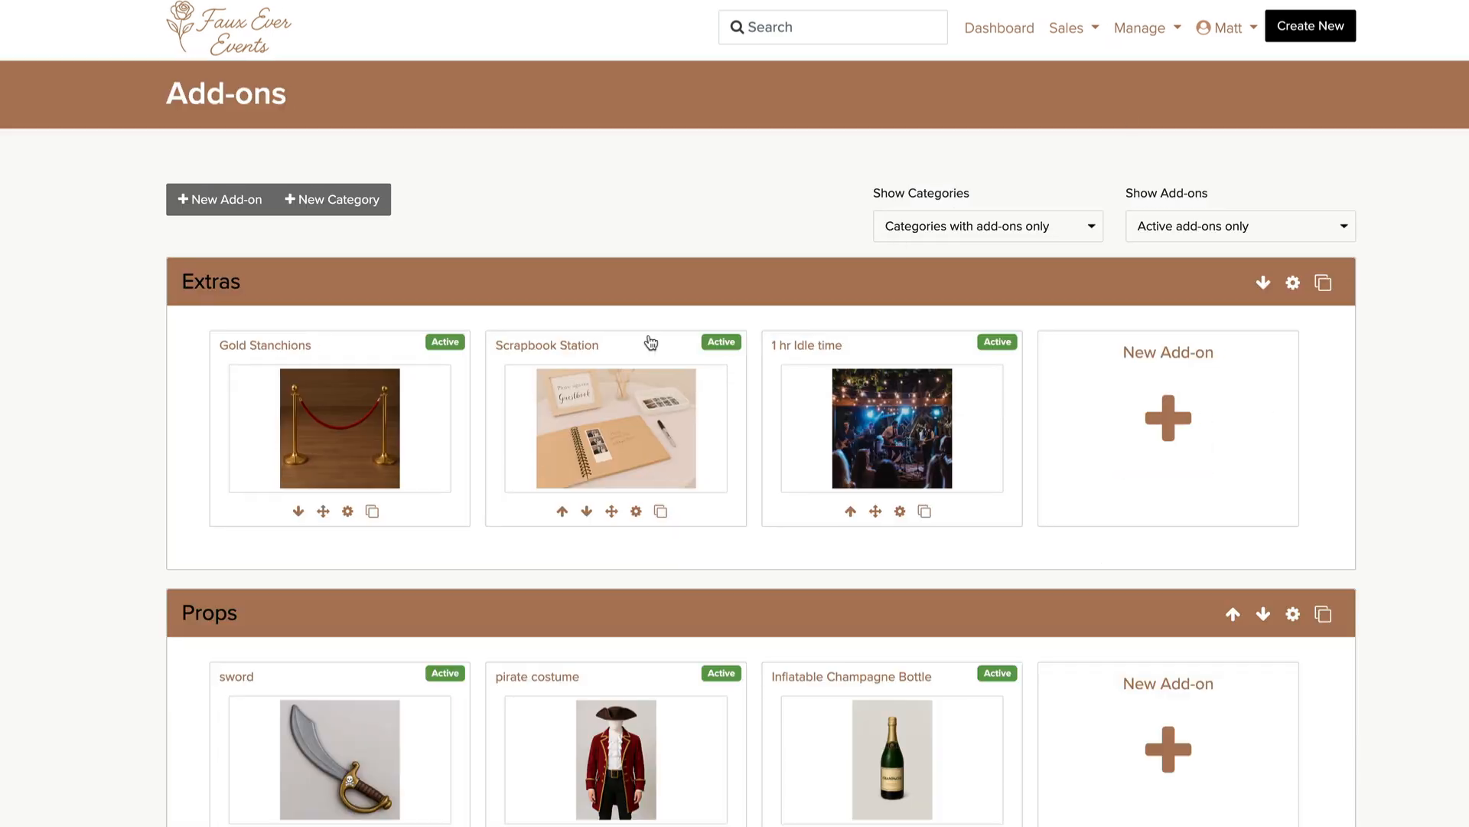
left_click(1169, 421)
left_click(433, 314)
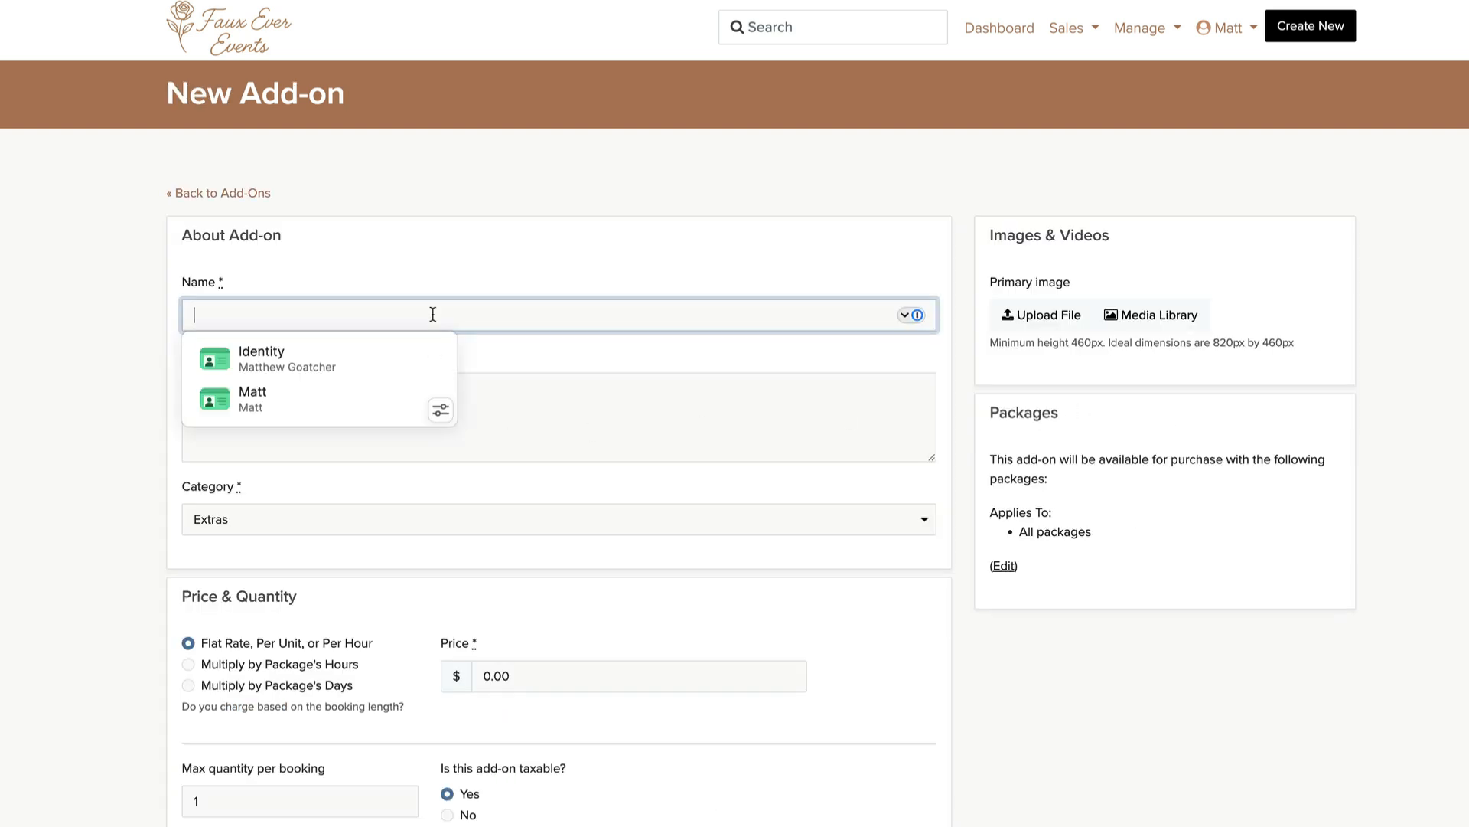
type("Premium Props")
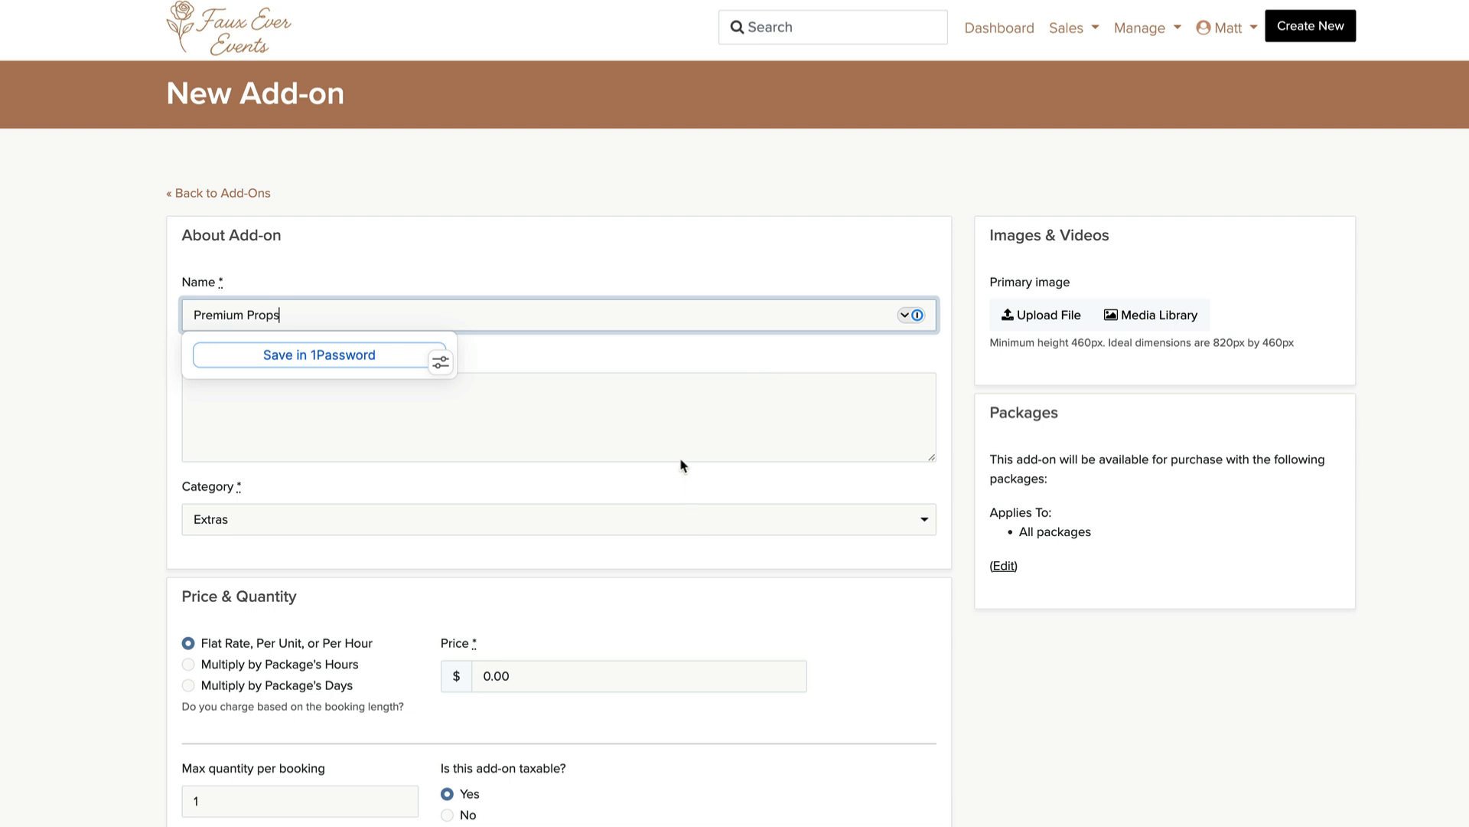
left_click(542, 434)
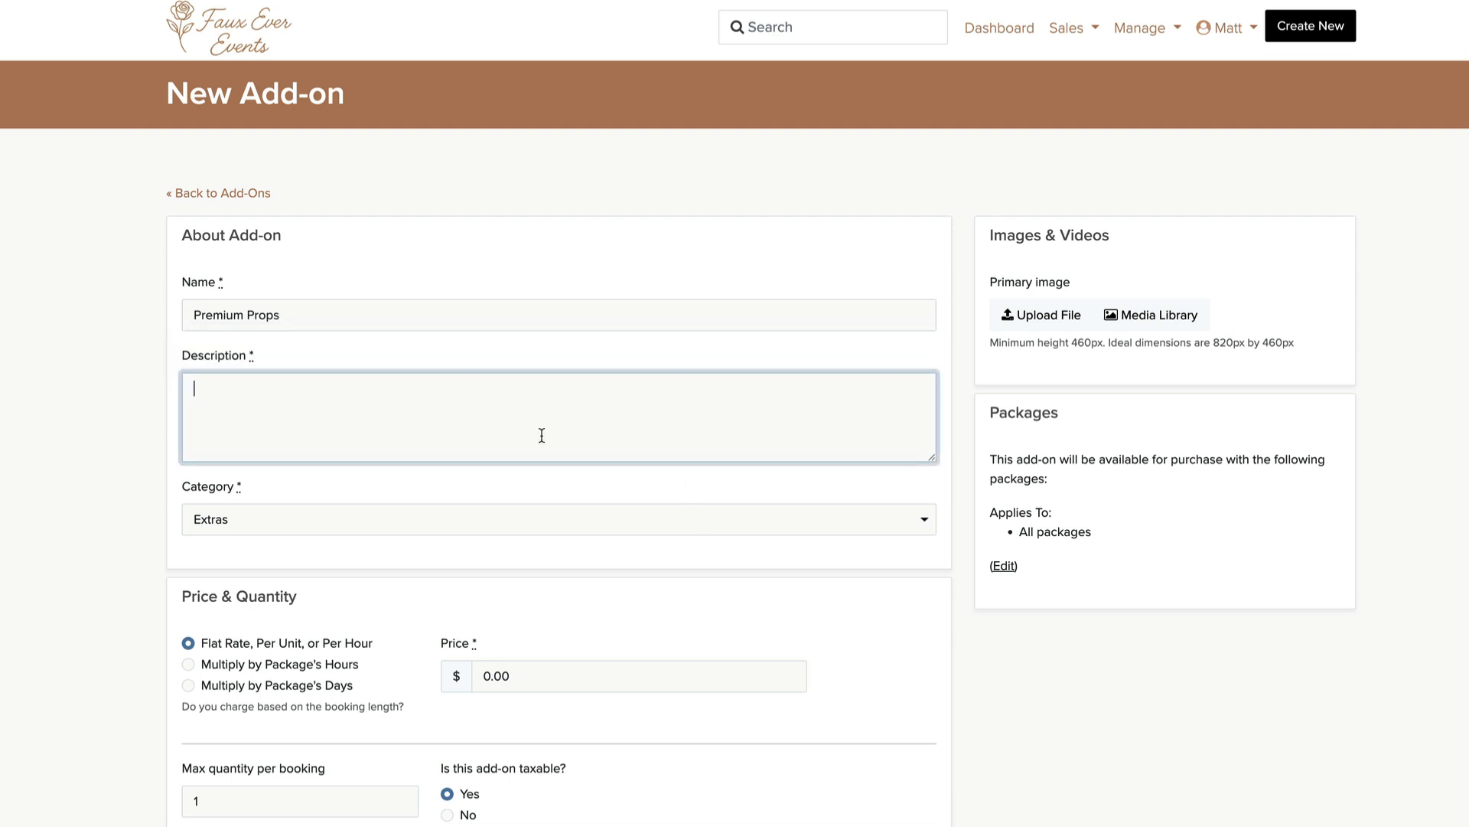
Try the add-on's props support options, first any number of props and then only a fixed number
scroll(301, 662, "down", 5)
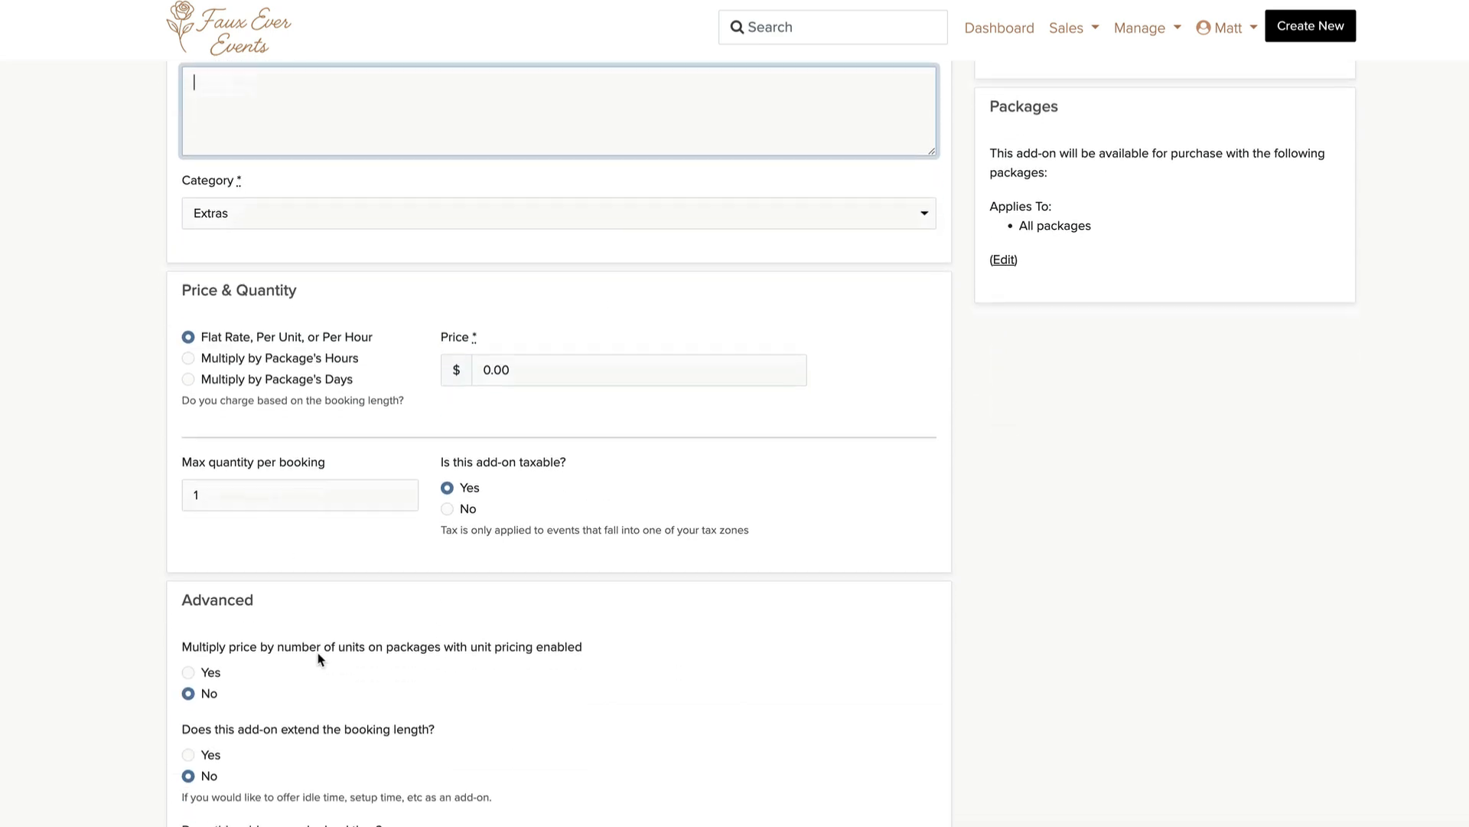
scroll(429, 450, "down", 5)
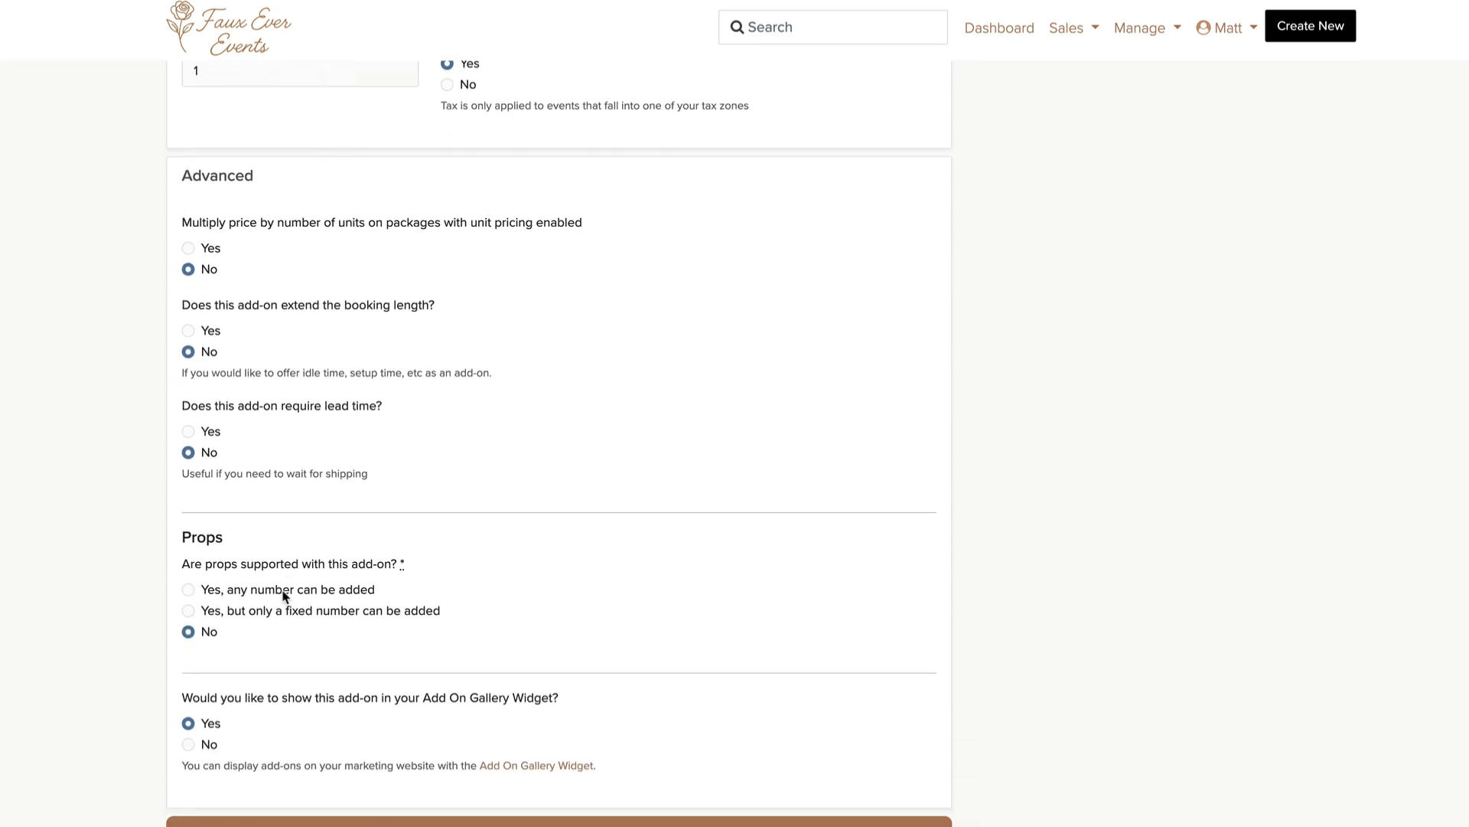
left_click_drag(190, 545, 417, 543)
left_click(416, 544)
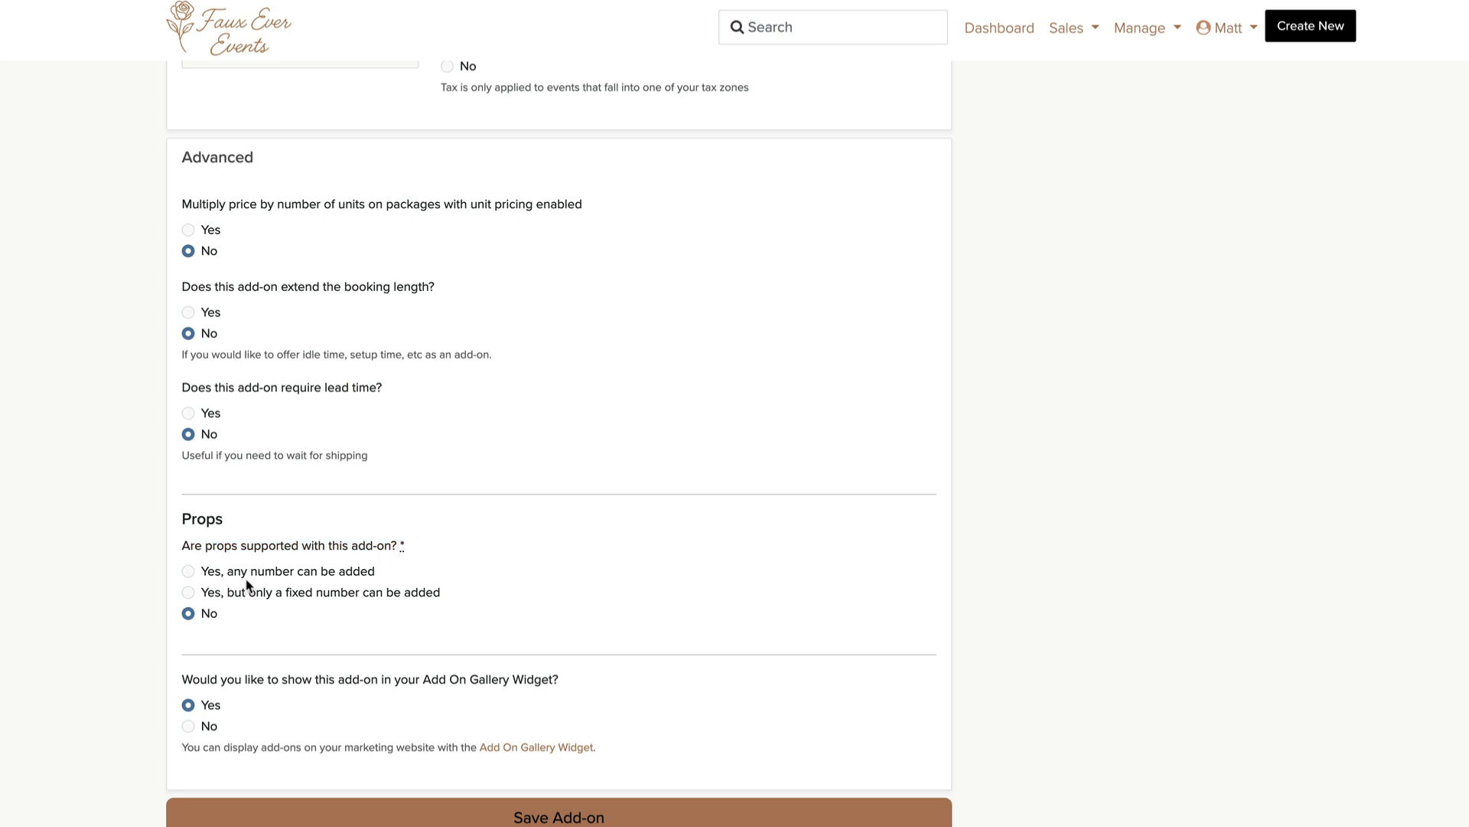
left_click(248, 575)
left_click(250, 595)
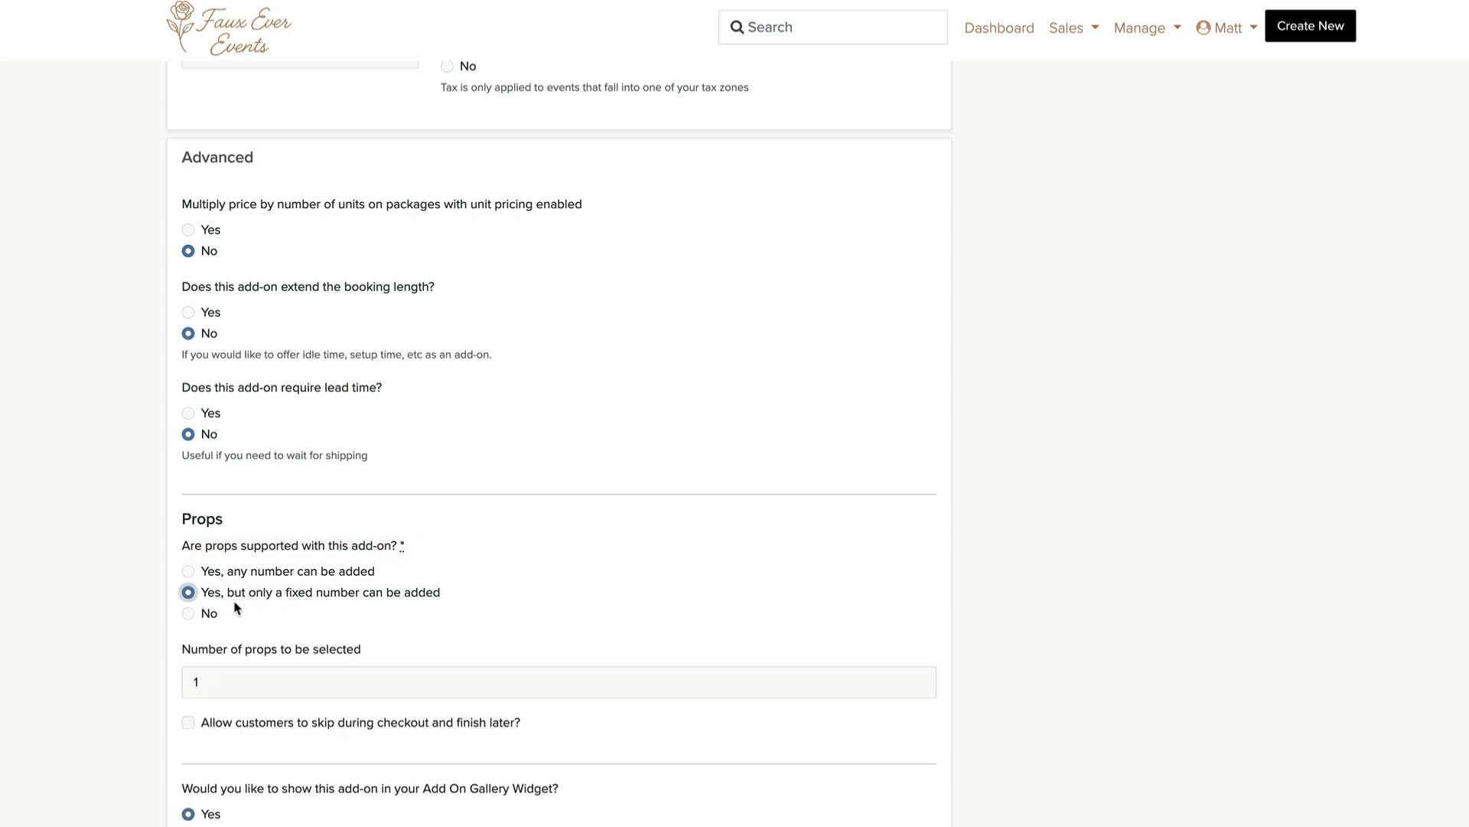
Describe the add-on as Premium Props, set its props support to No, and save it
scroll(273, 682, "down", 2)
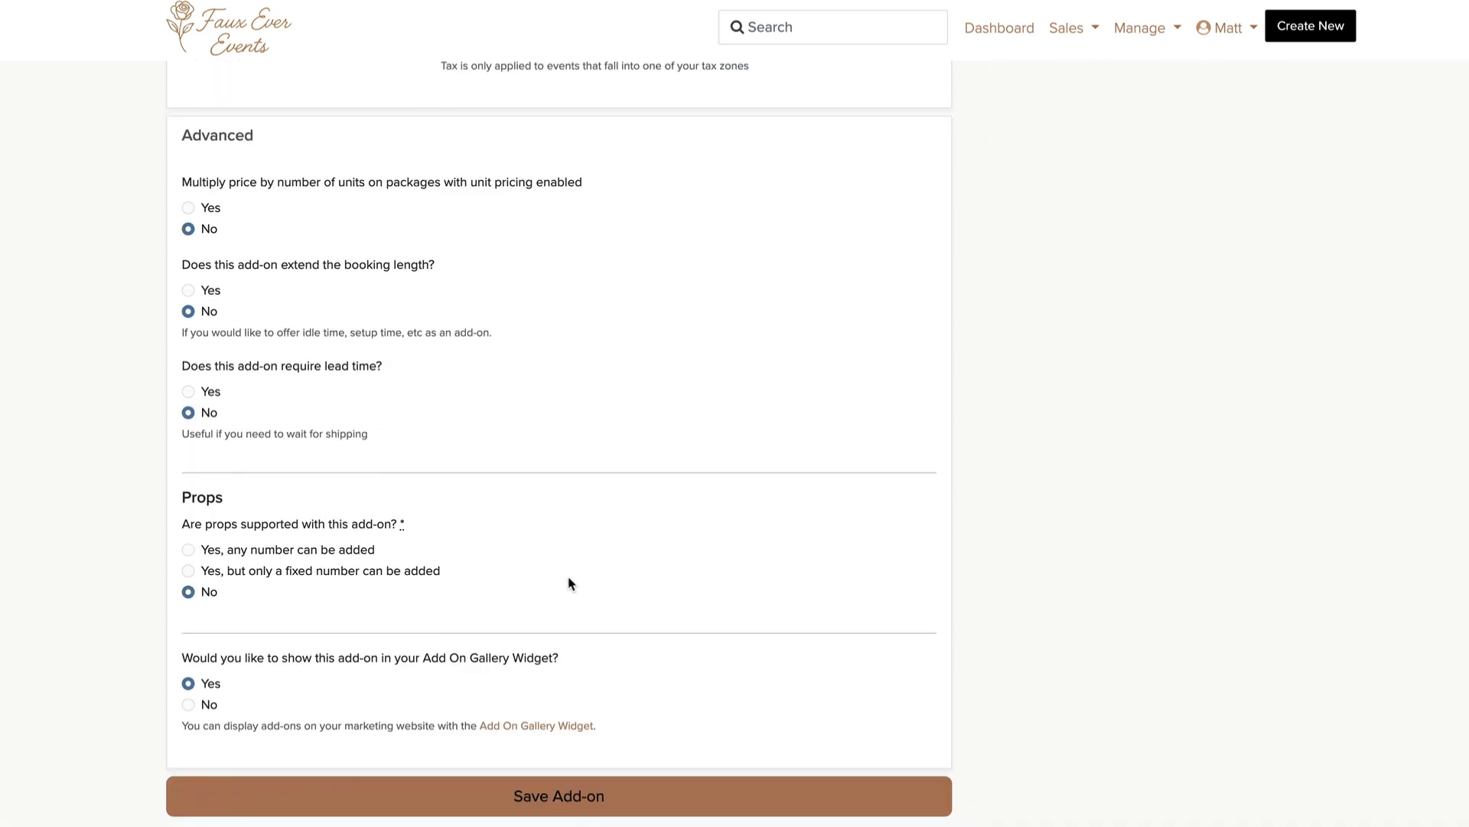
scroll(570, 582, "down", 1)
left_click(561, 713)
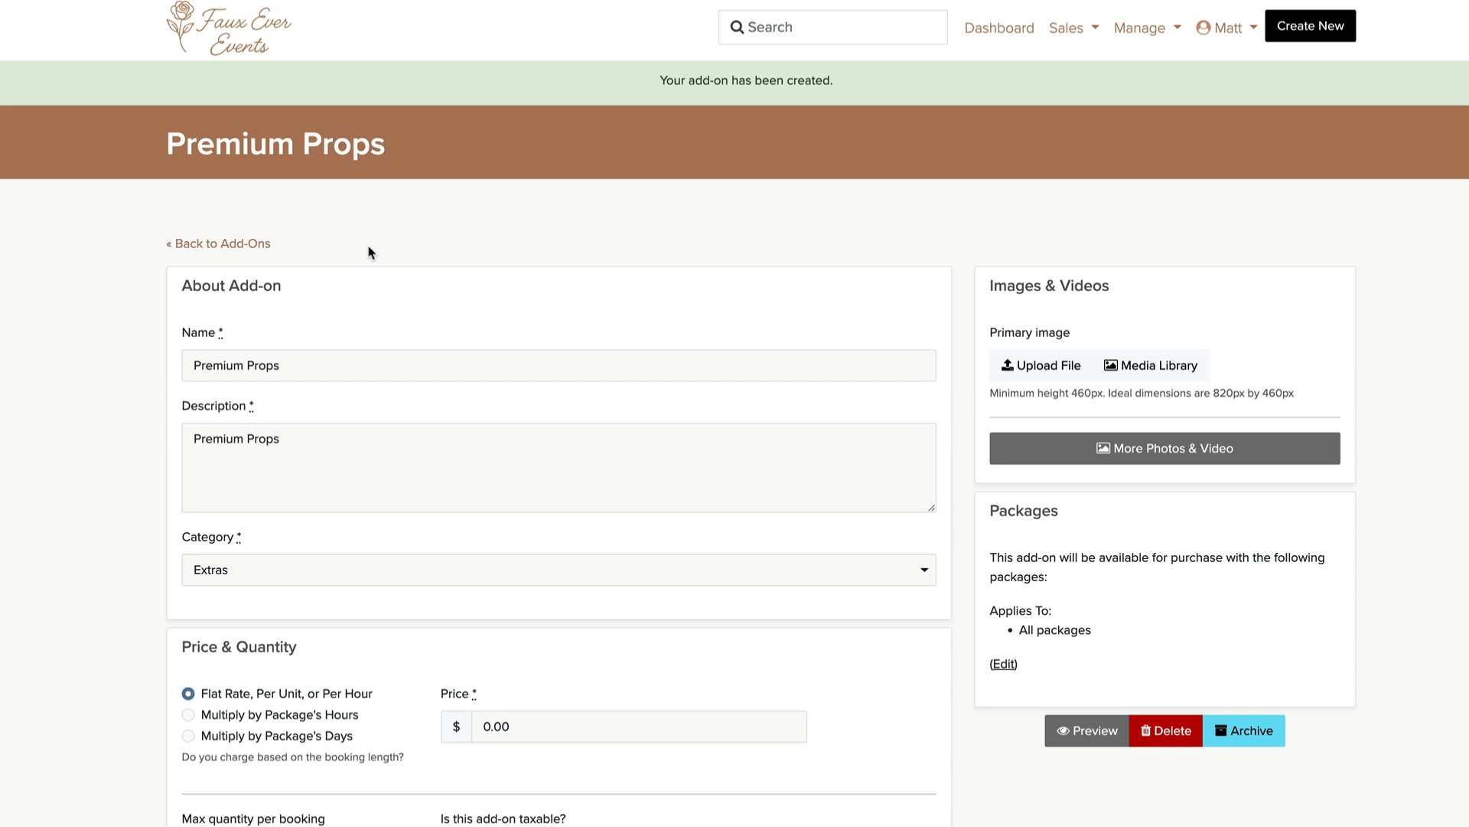
Reopen the Signature Spin proposal from the proposals list and examine its add-ons, backdrop and props sections
left_click(1050, 27)
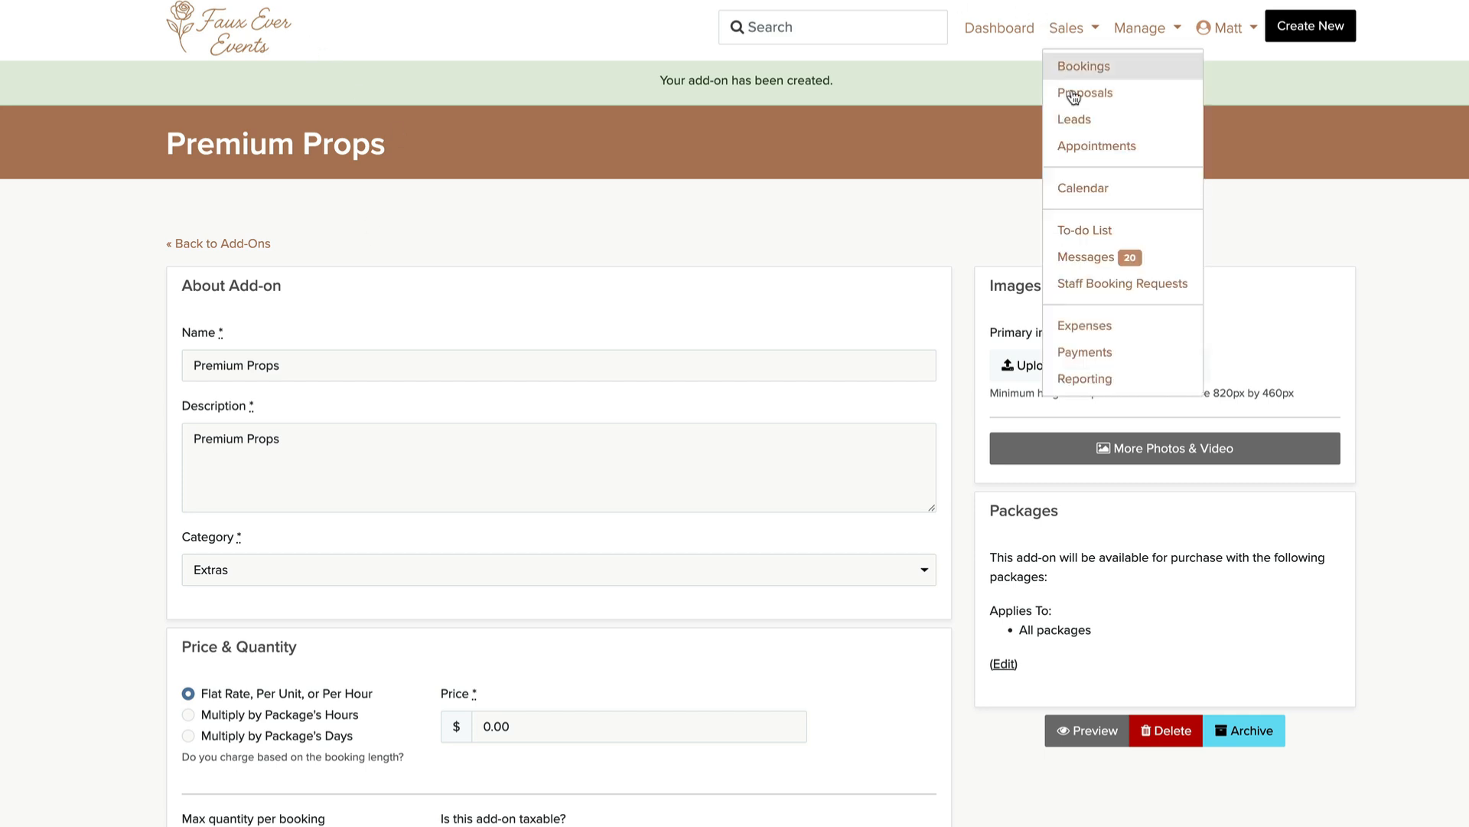
left_click(1069, 92)
left_click(792, 520)
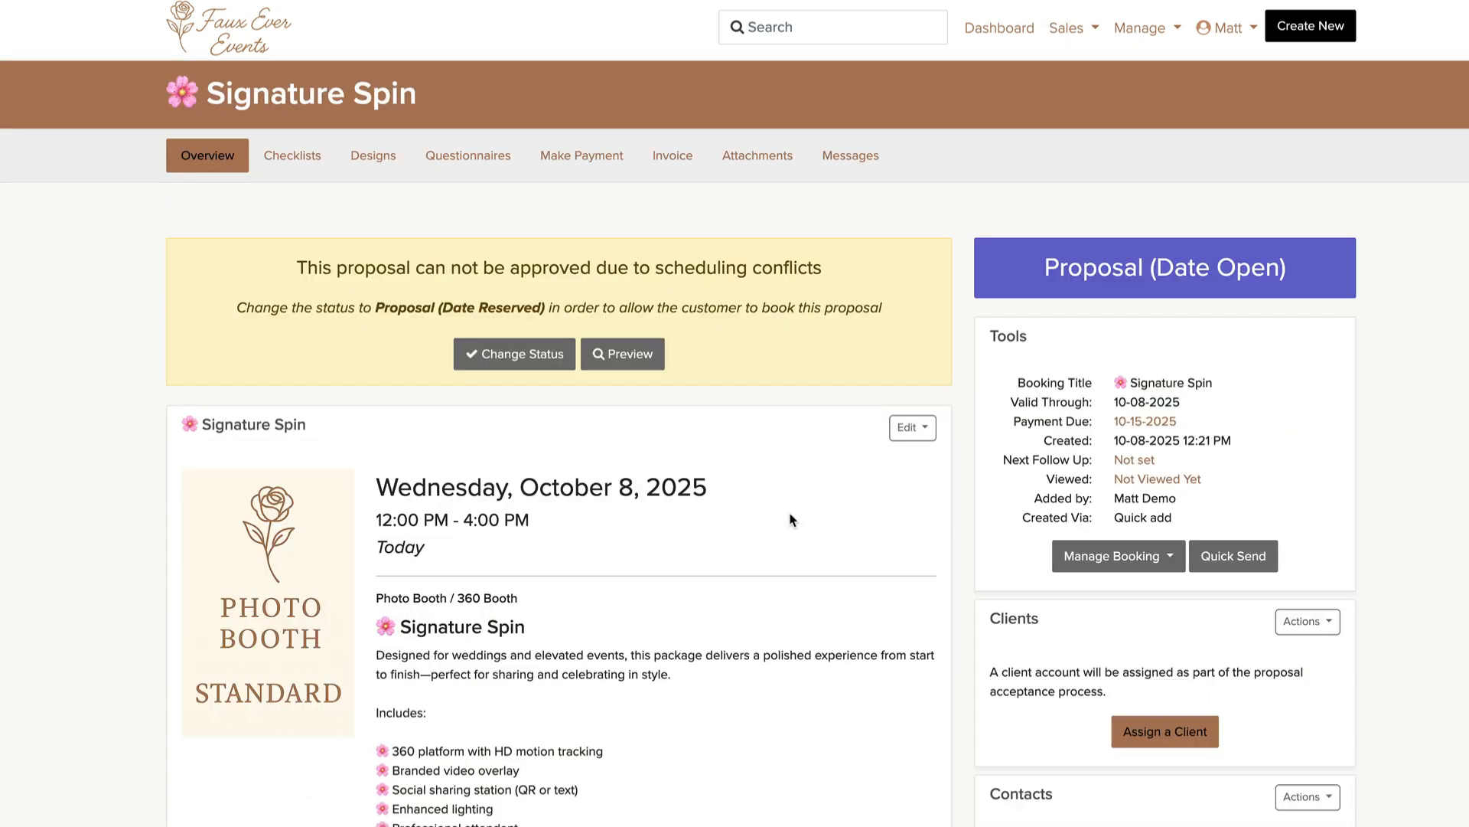
scroll(792, 637, "down", 7)
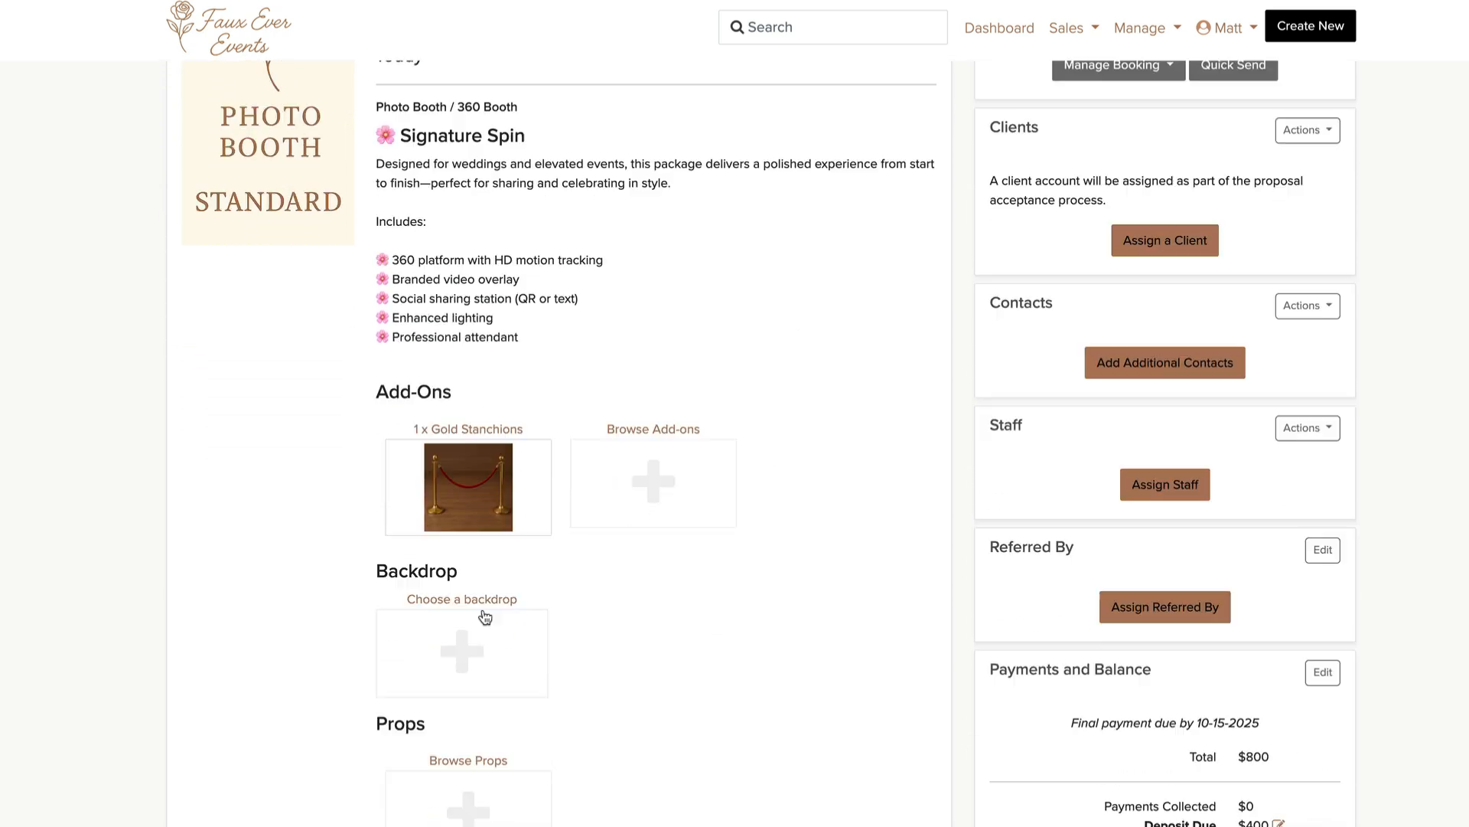
scroll(517, 463, "up", 1)
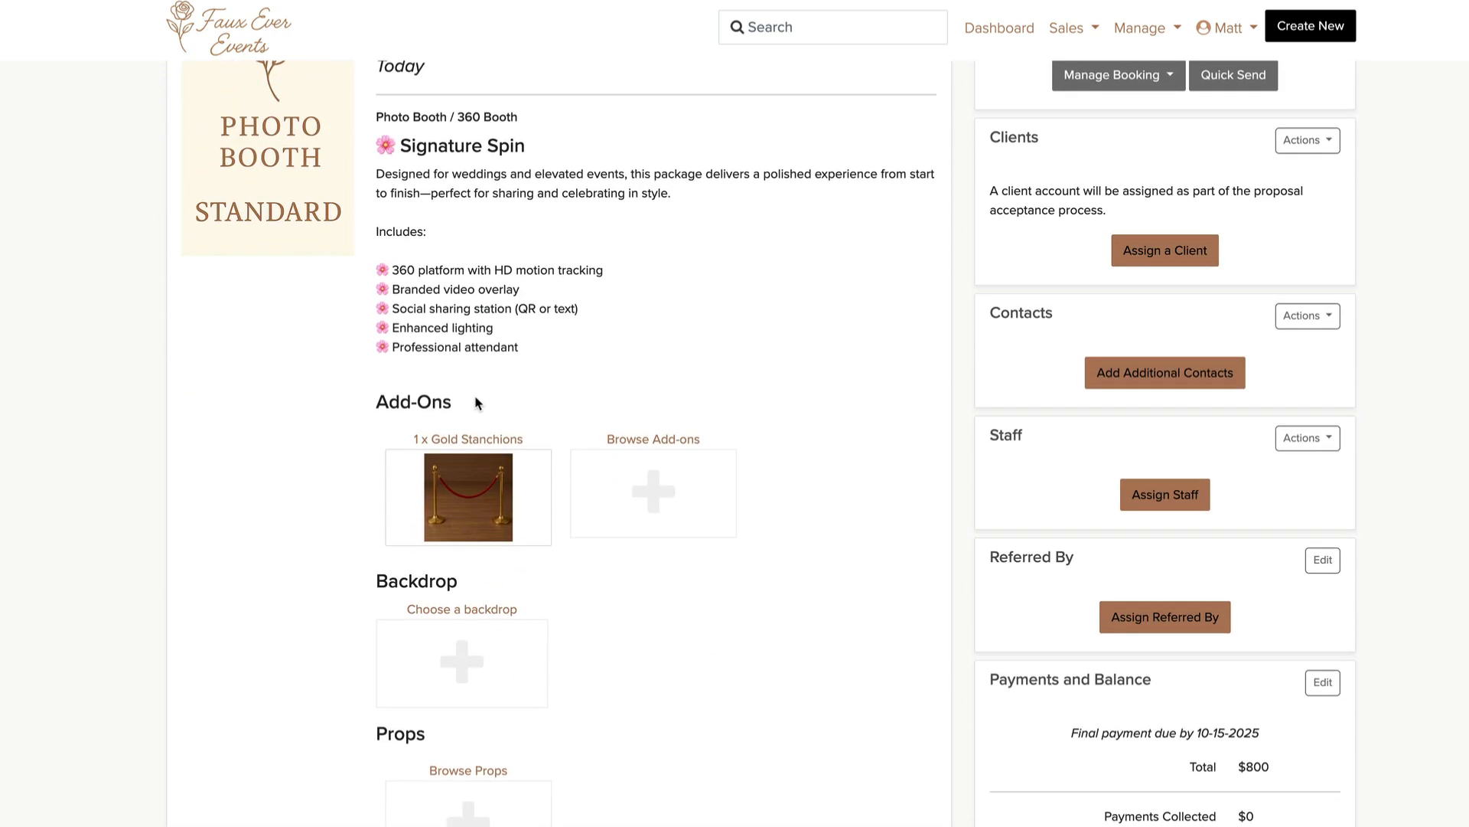
left_click_drag(476, 399, 354, 400)
left_click(380, 399)
Open the proposal's settings and examine the Extra Categories options for Props
scroll(1013, 283, "up", 3)
left_click(1112, 257)
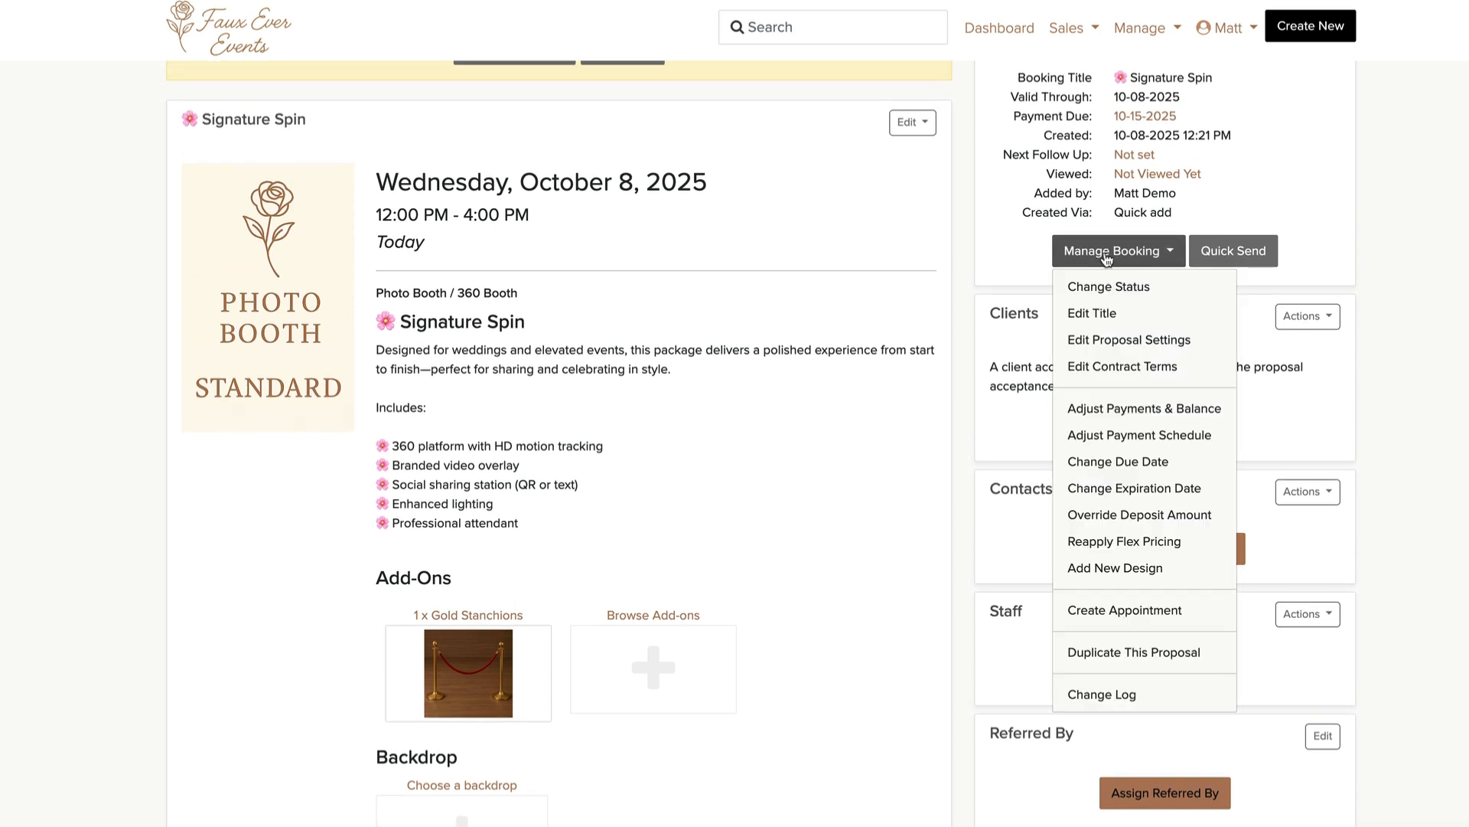
left_click(1104, 341)
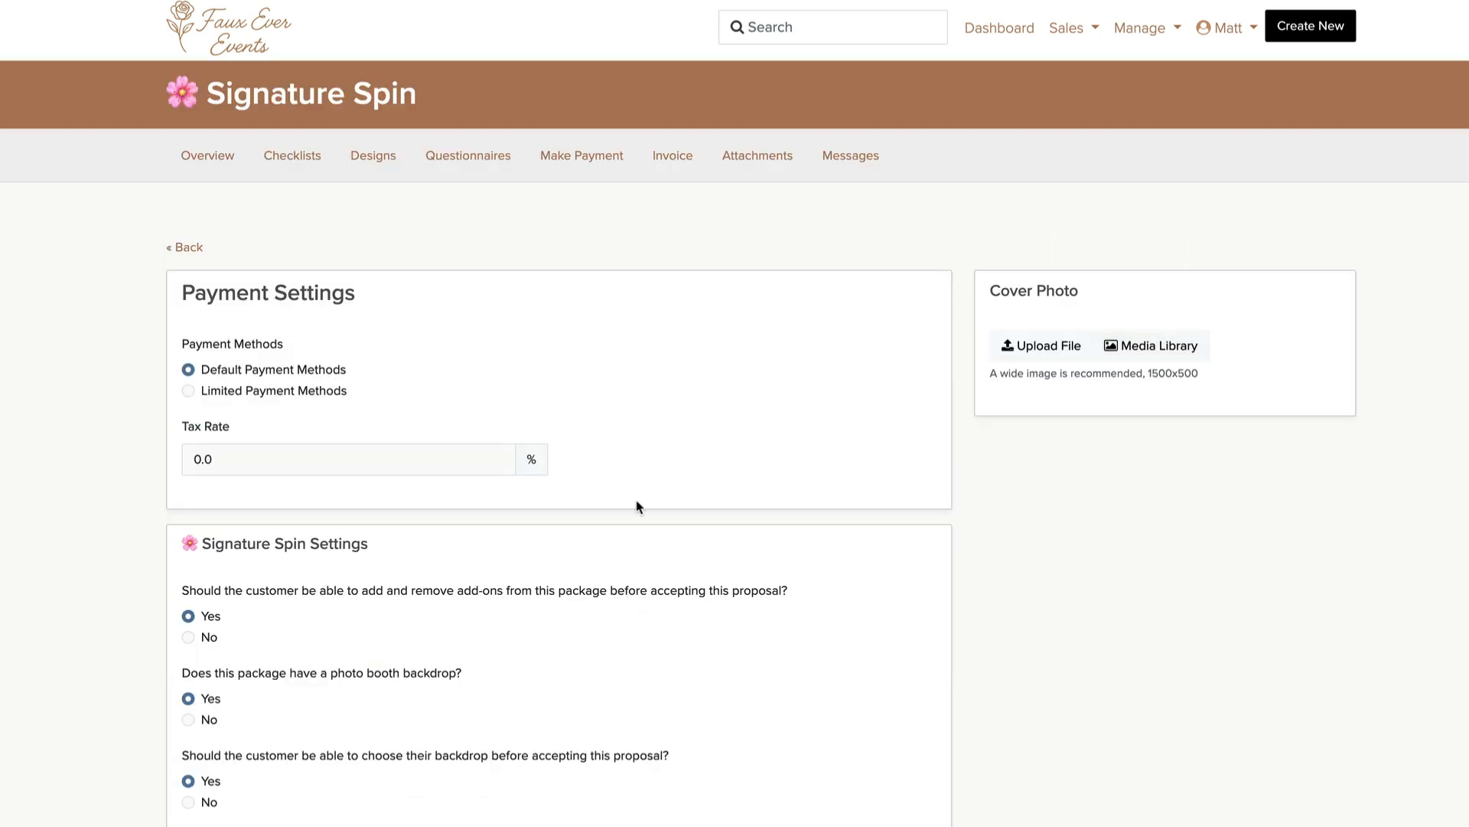
scroll(638, 507, "down", 7)
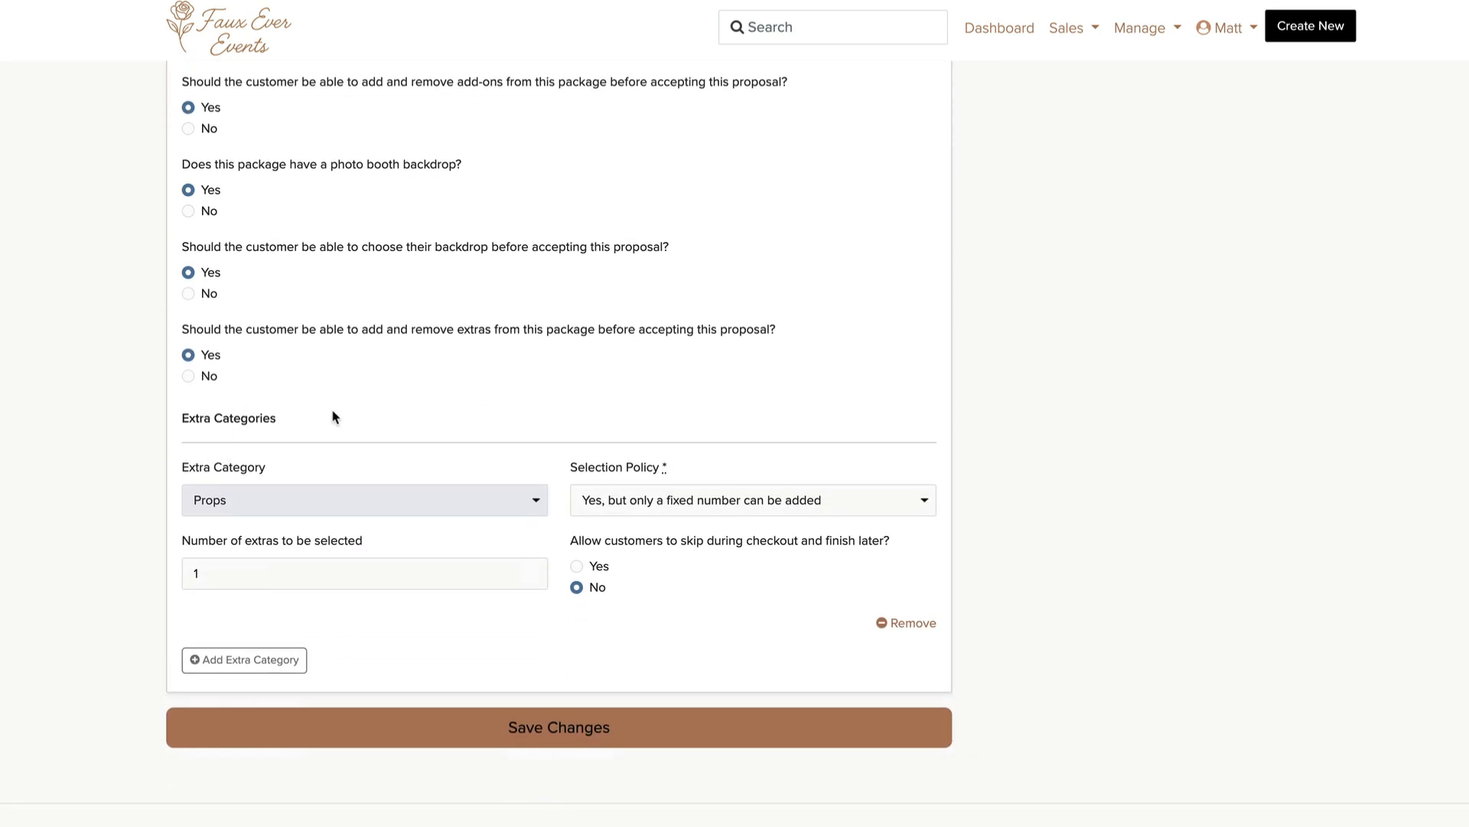
left_click_drag(278, 419, 184, 420)
left_click(184, 421)
Add another extra category entry to the proposal settings, remove it again, and save the settings
left_click(253, 658)
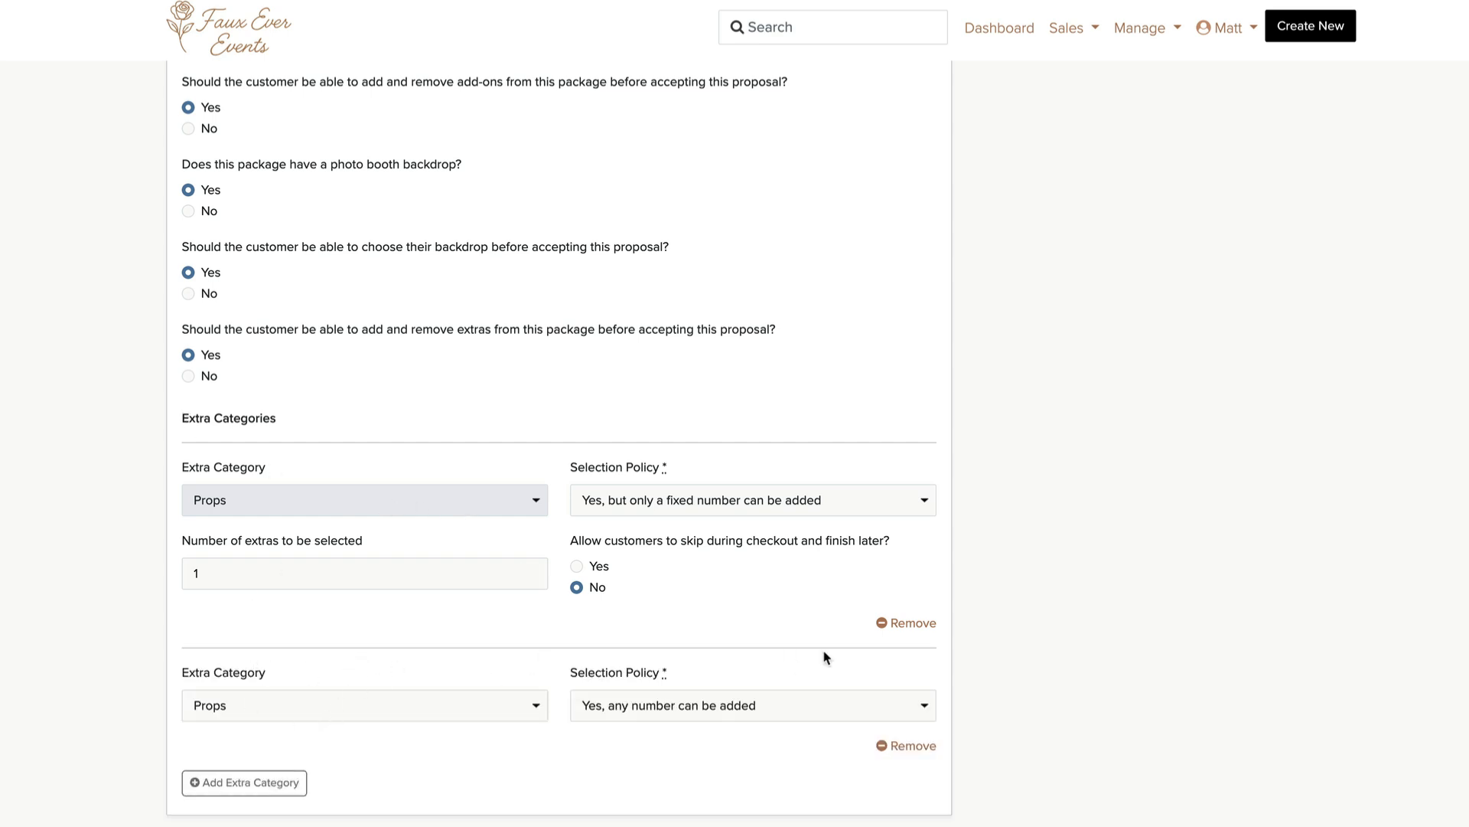
left_click(882, 746)
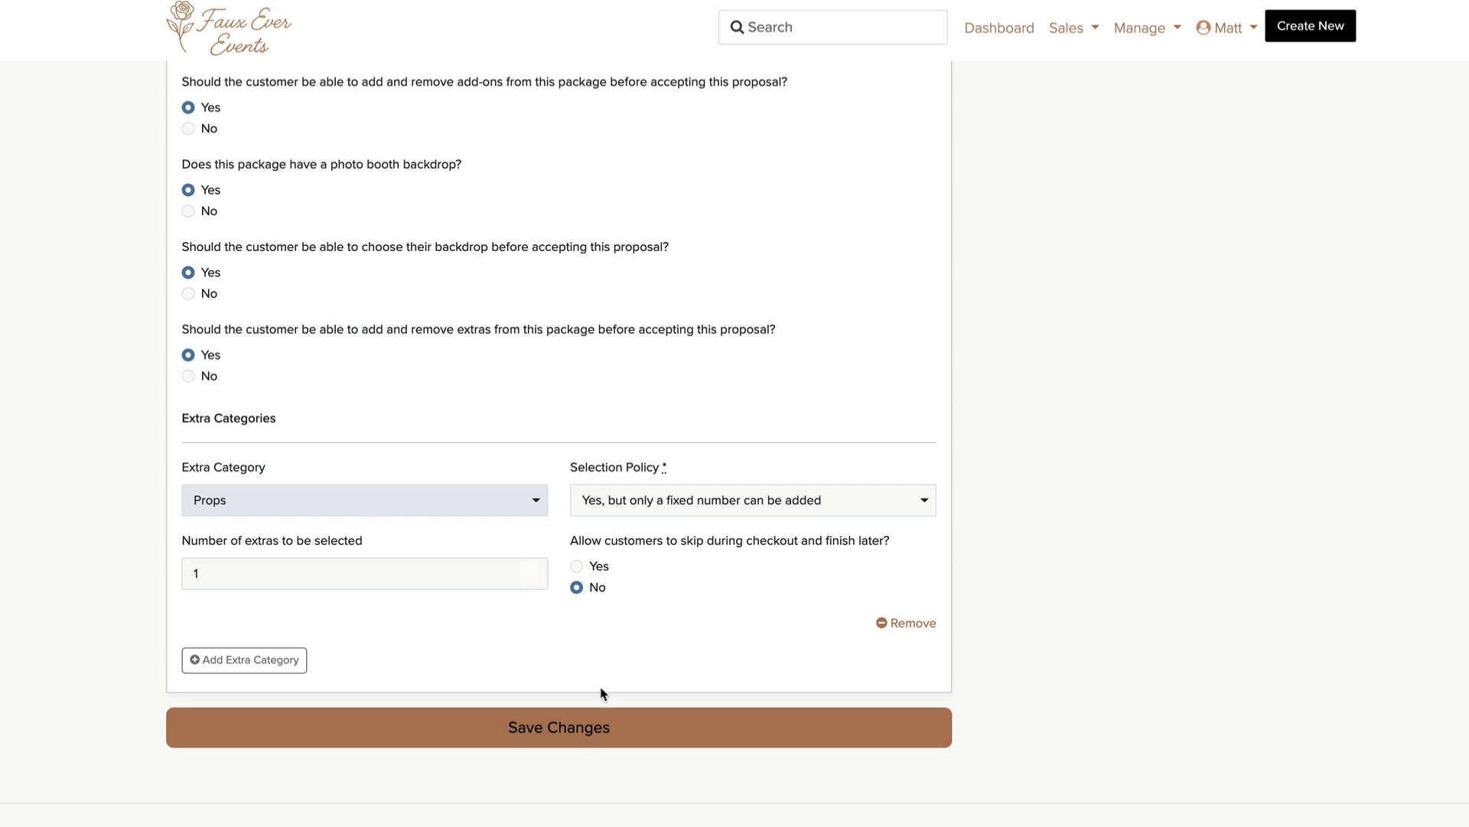
left_click(610, 729)
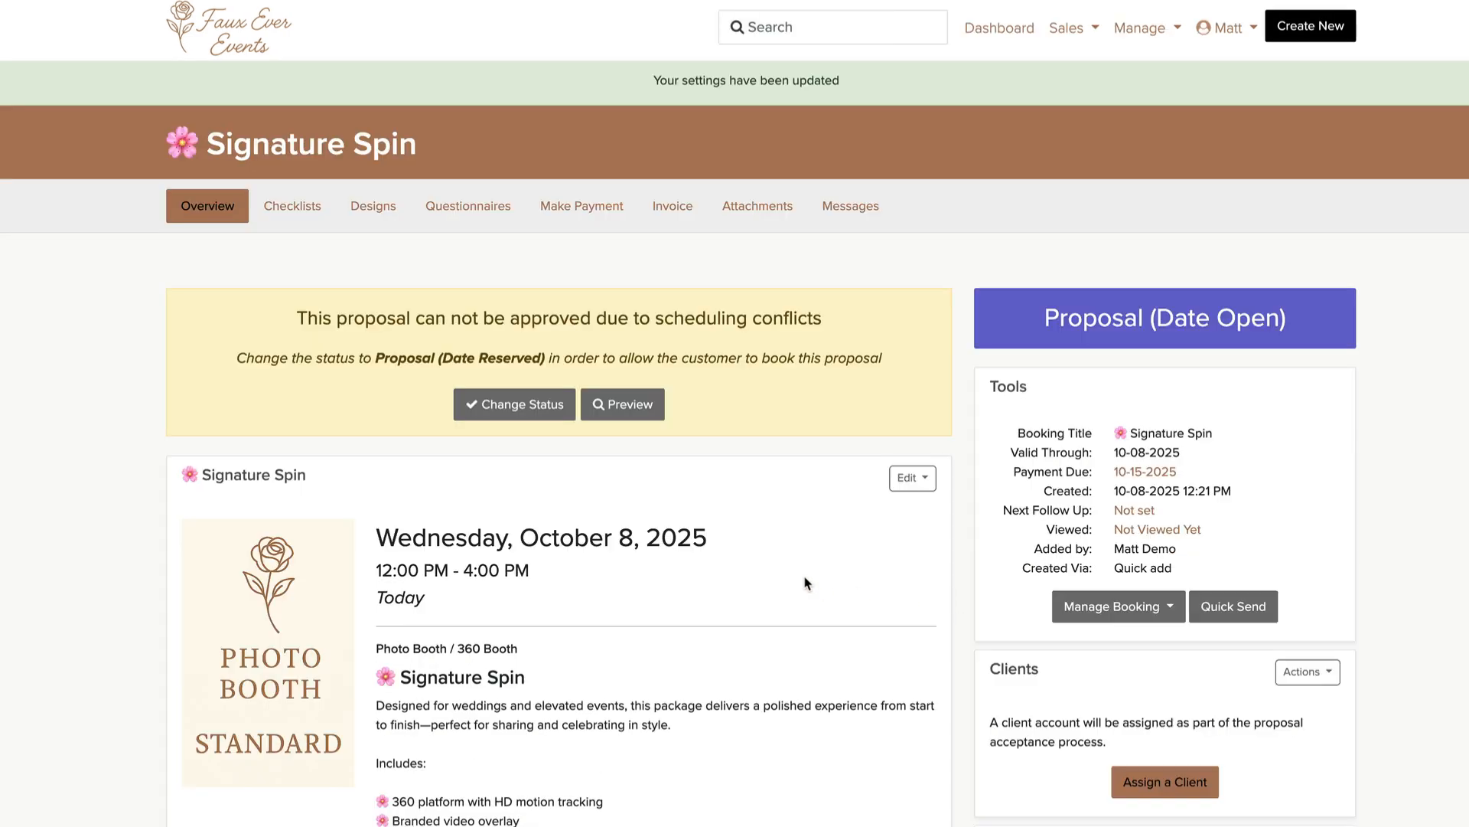
scroll(784, 590, "down", 8)
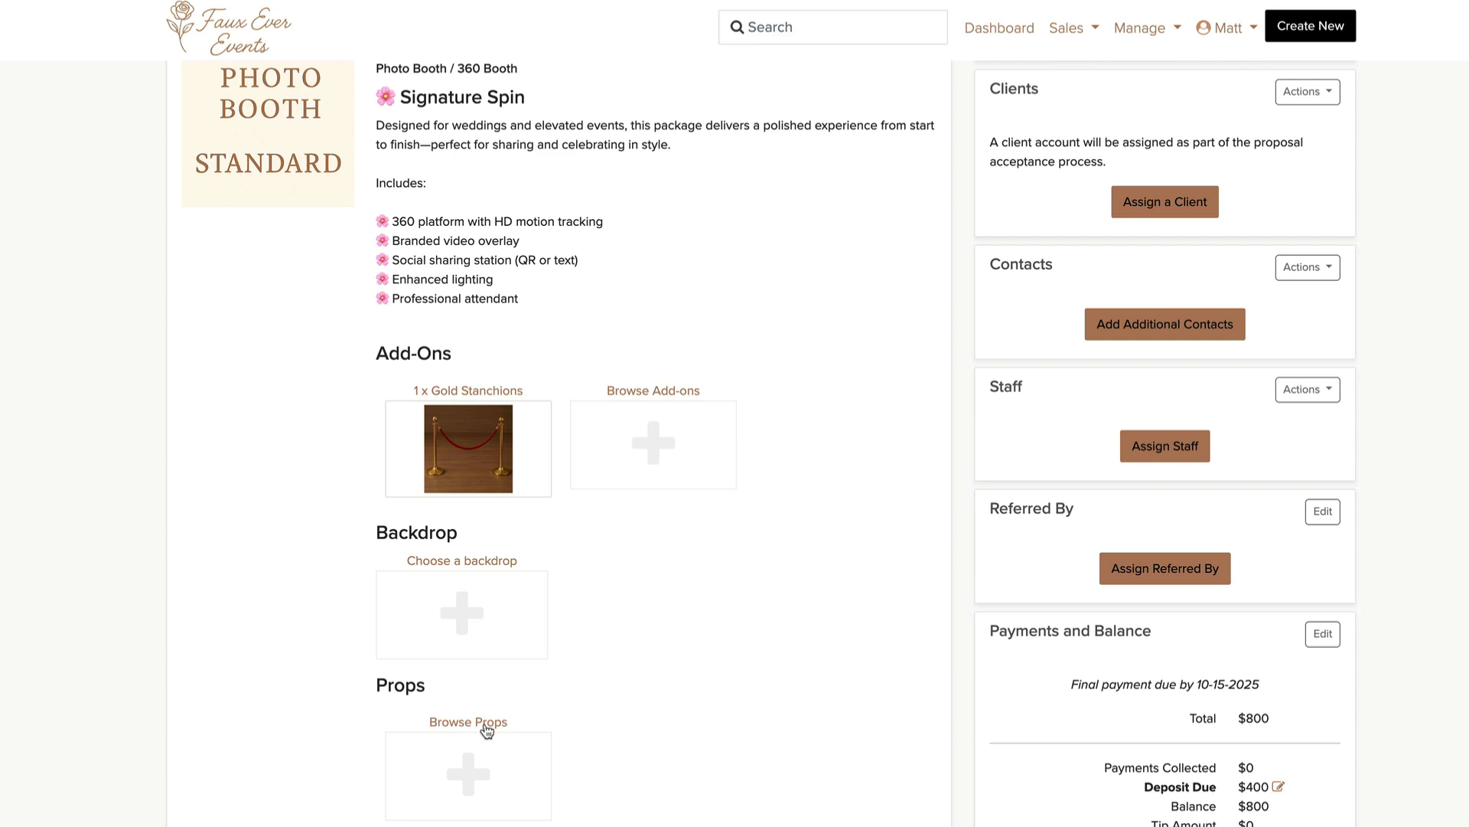
Open the booking engine's extra categories, view the edit settings of the Props category, and return to the category list
left_click(1155, 34)
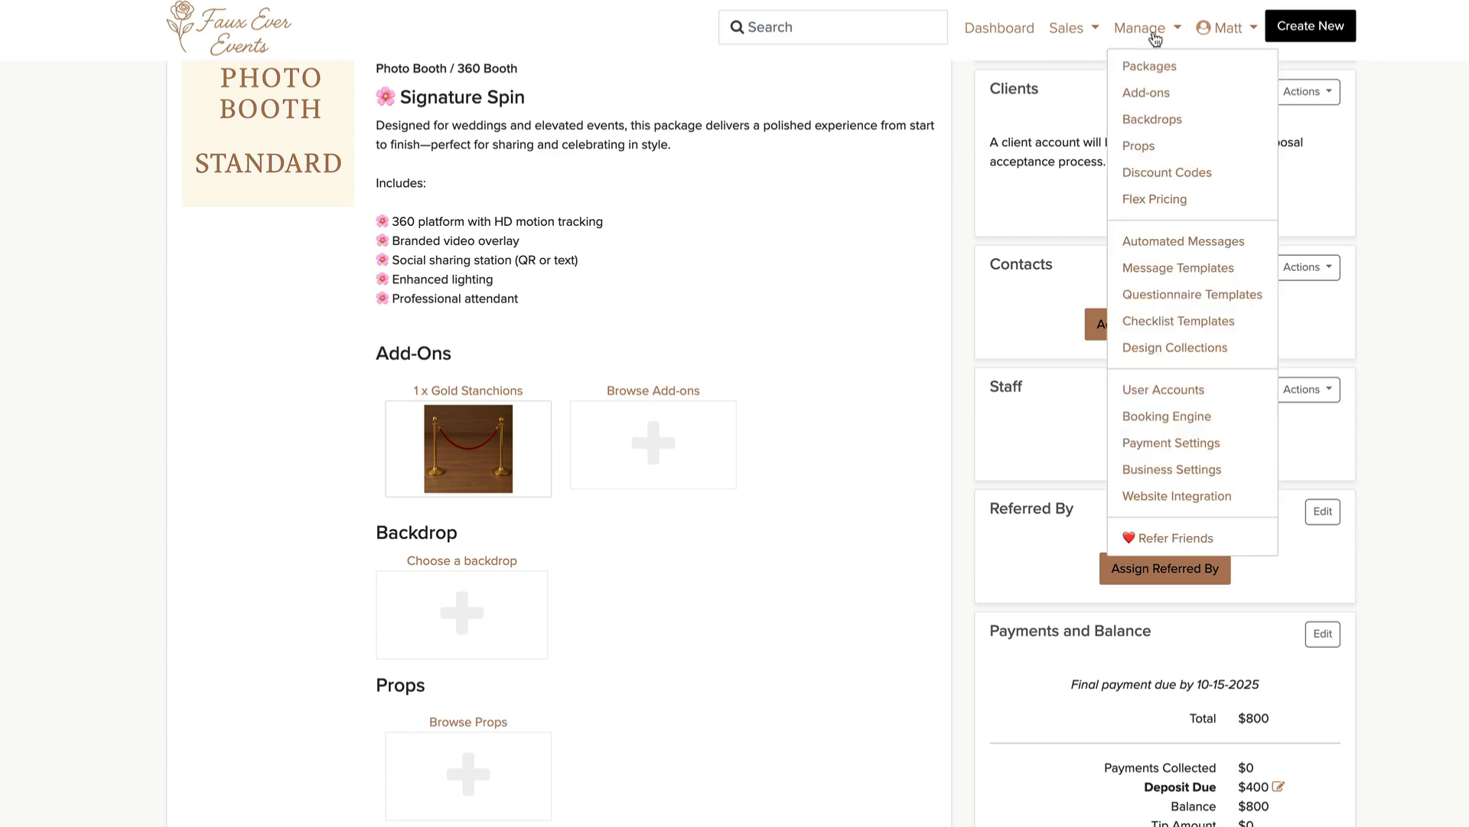
left_click(1166, 418)
left_click(498, 157)
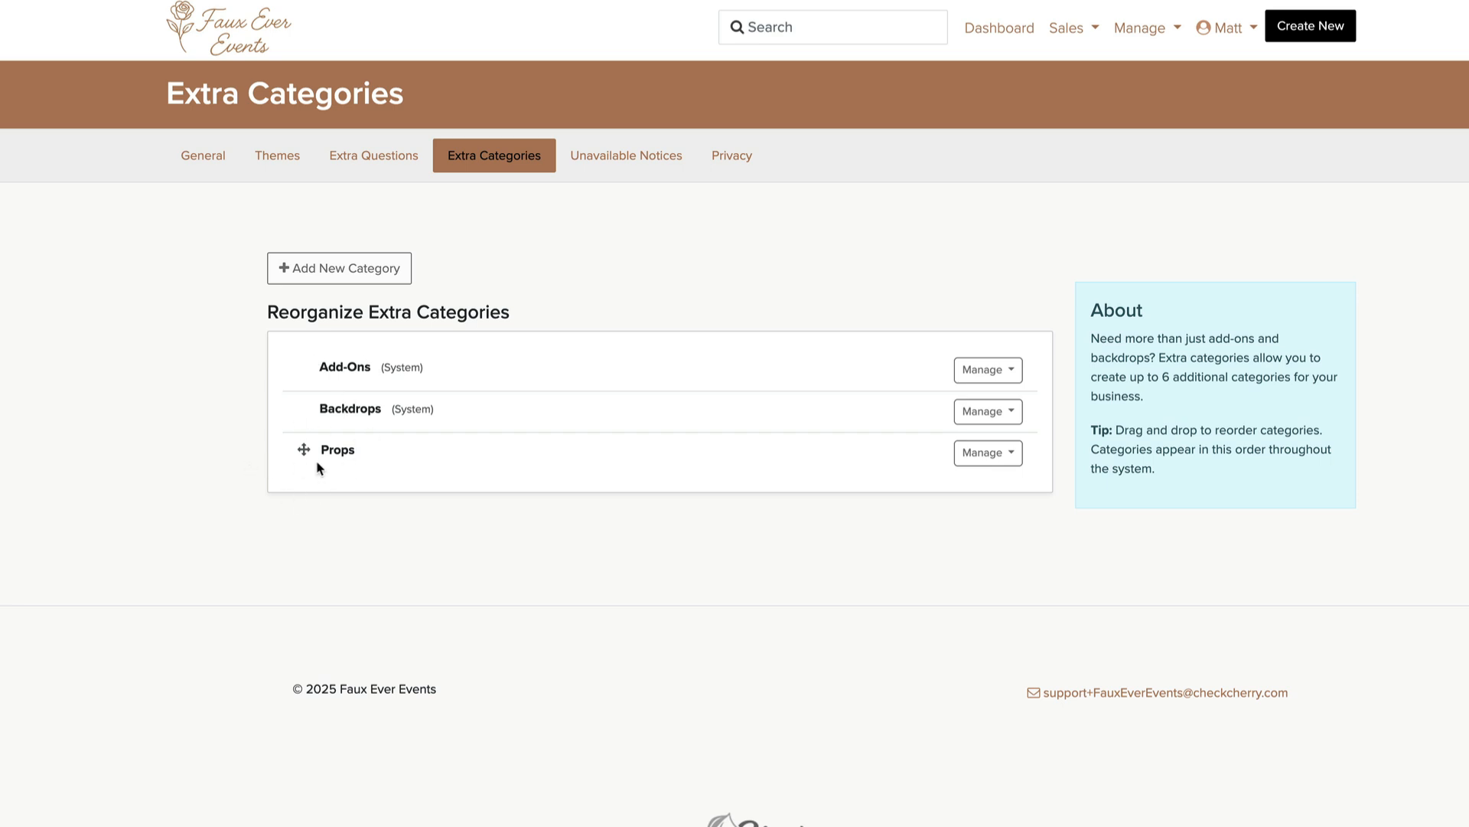
left_click(973, 457)
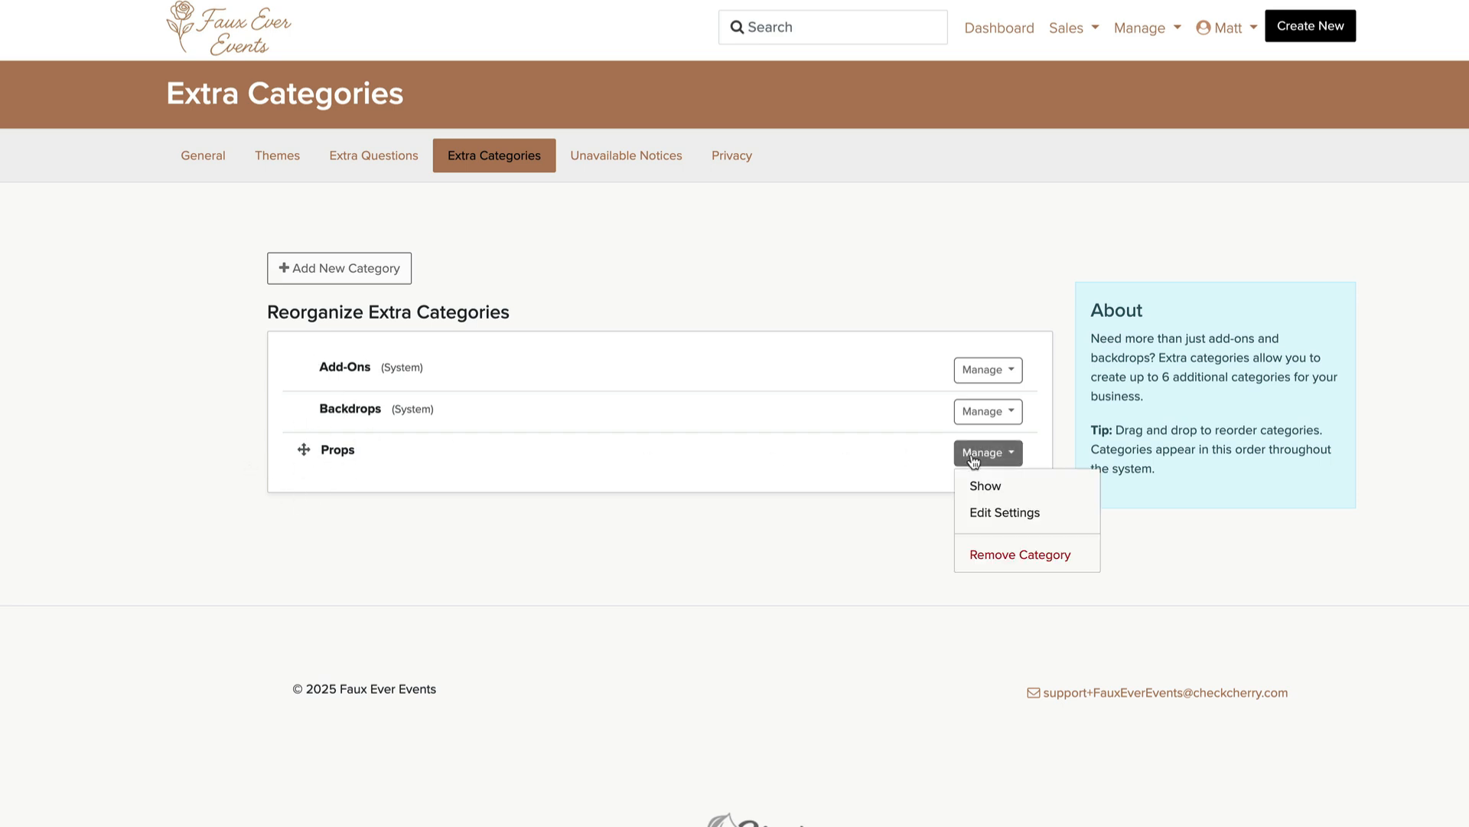
left_click(1014, 514)
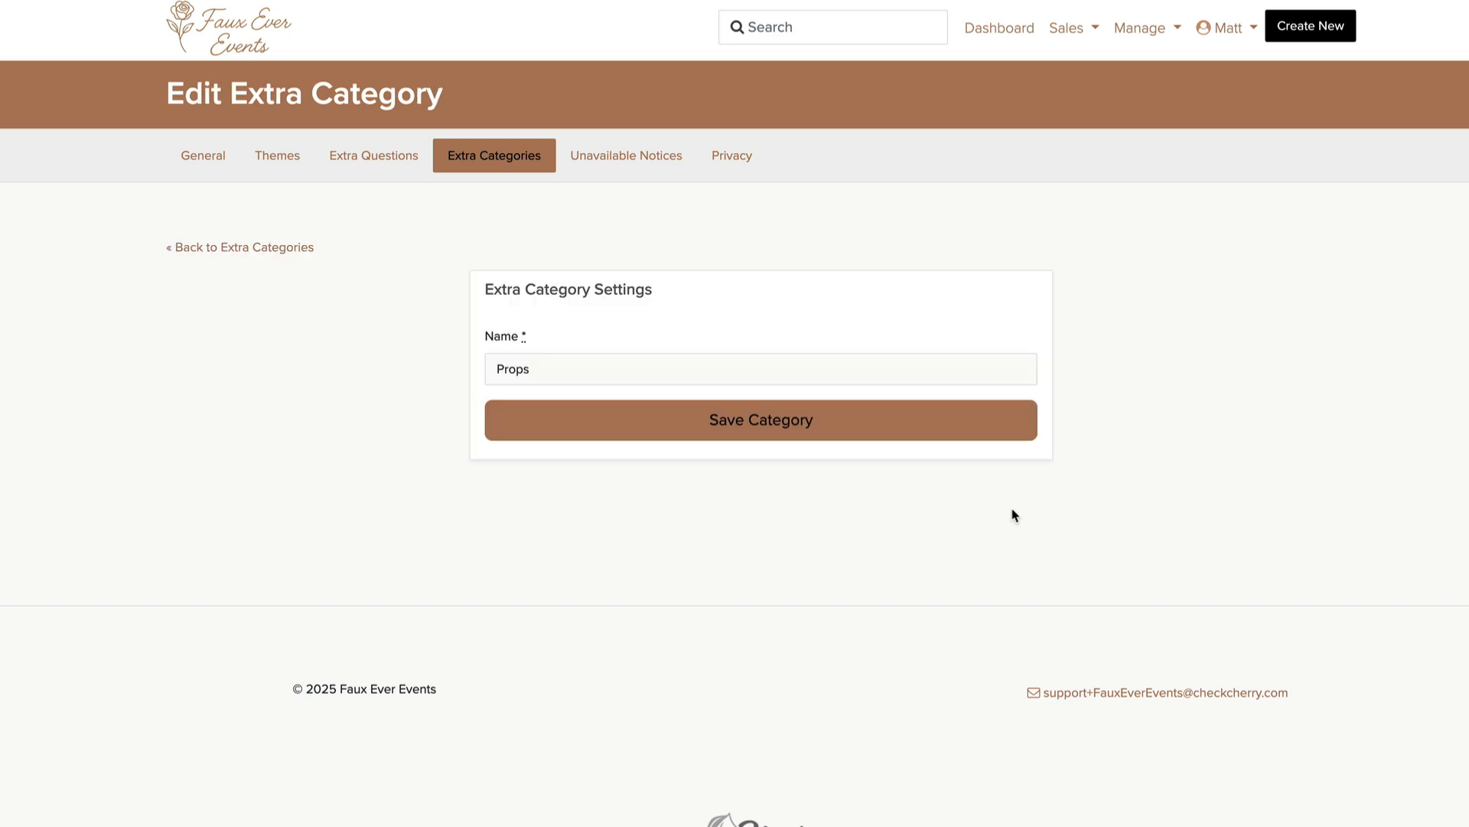
key("alt+Left")
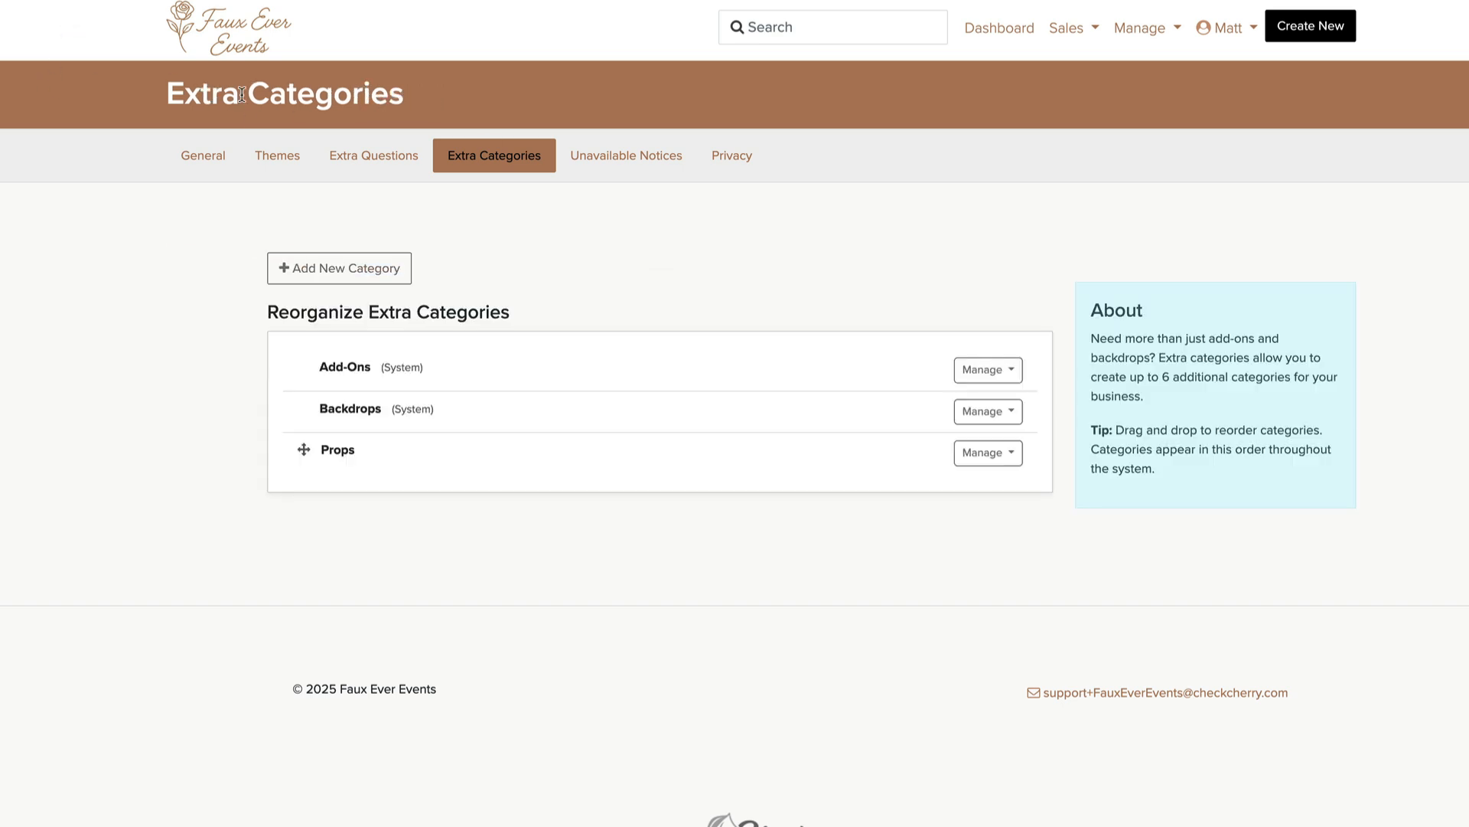